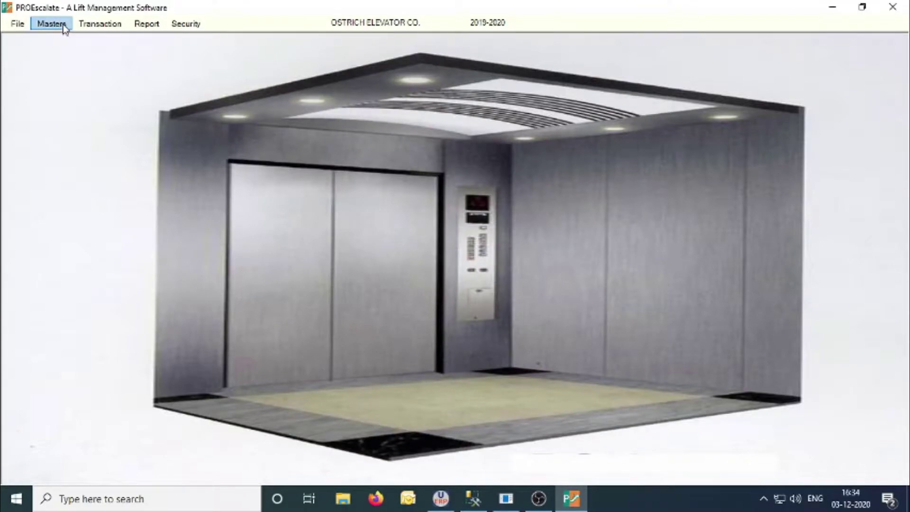
Review the Company Master record and the Country Master list, closing each one after viewing.
{"action": "left_click", "coordinate": [51, 24]}
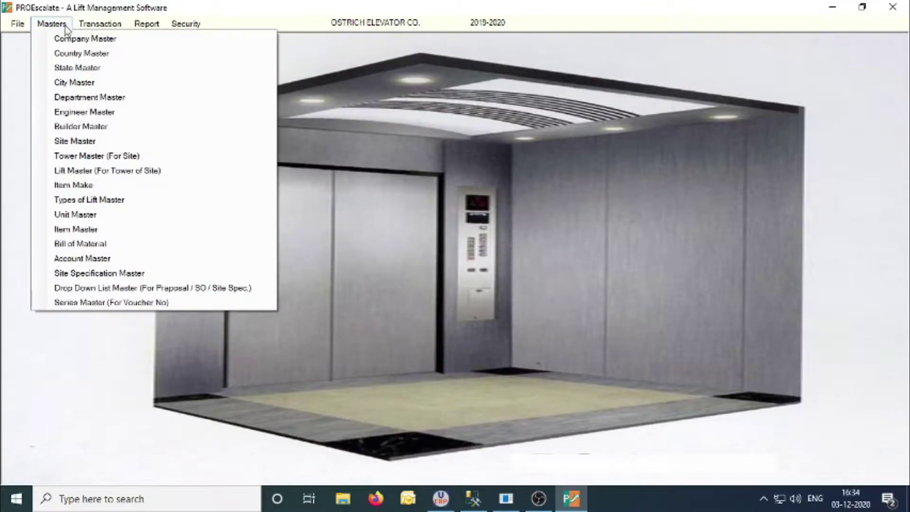
{"action": "left_click", "coordinate": [78, 43]}
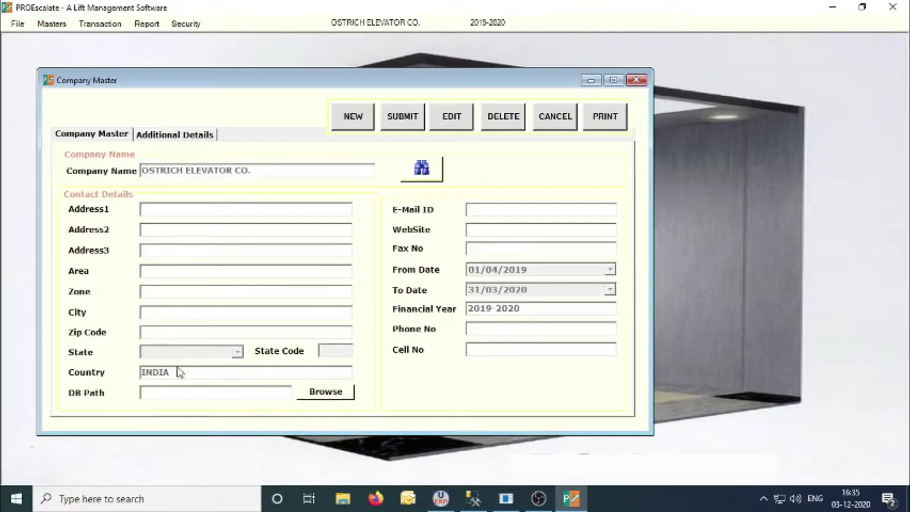
{"action": "left_click", "coordinate": [638, 81]}
{"action": "left_click", "coordinate": [47, 24]}
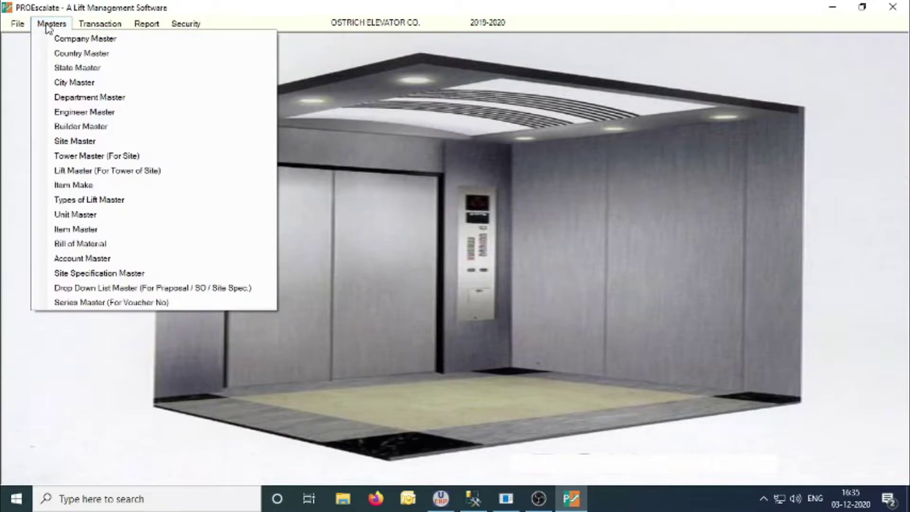
{"action": "left_click", "coordinate": [98, 54]}
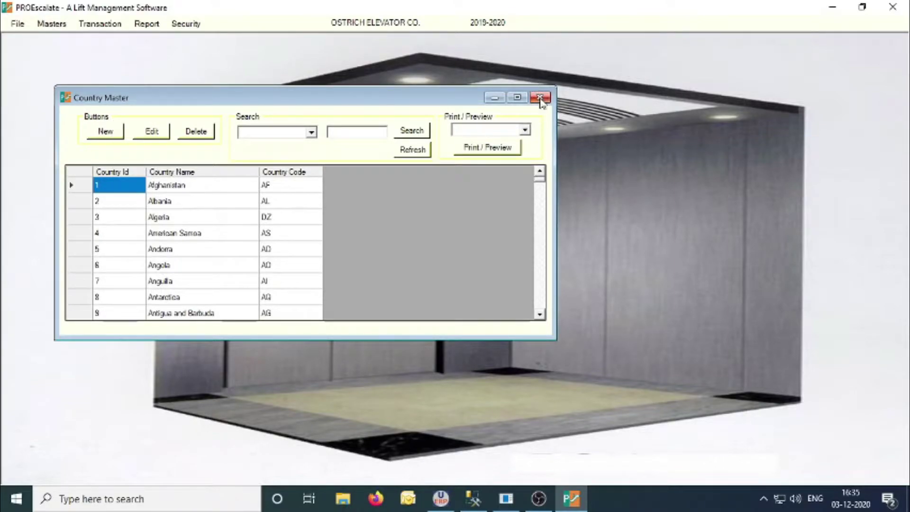
{"action": "left_click", "coordinate": [540, 97]}
Browse the State Master list, check its new-record form, and close both.
{"action": "left_click", "coordinate": [51, 24]}
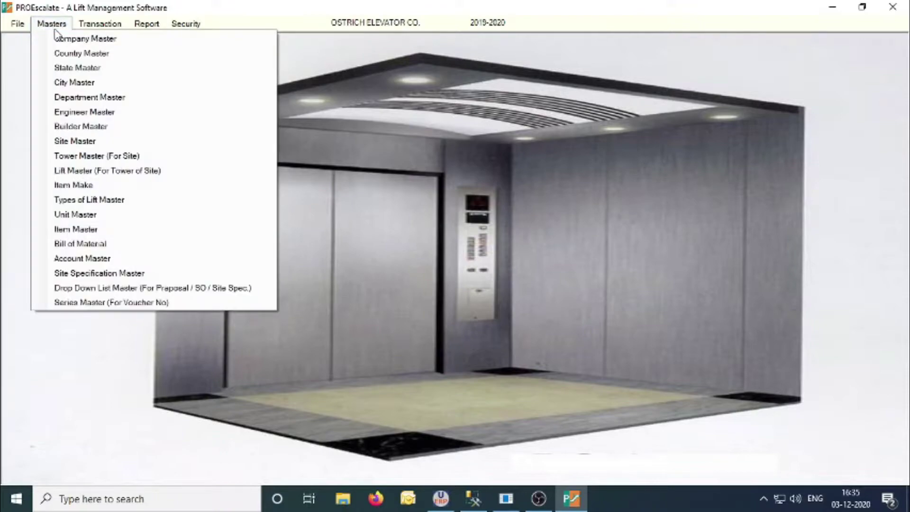
{"action": "left_click", "coordinate": [95, 72]}
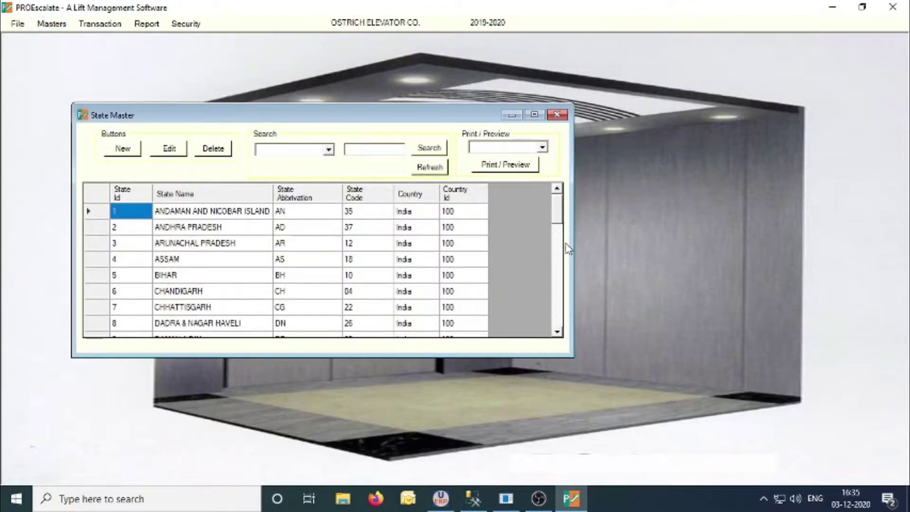
{"action": "scroll", "coordinate": [563, 263], "scroll_direction": "down", "scroll_amount": 3}
{"action": "scroll", "coordinate": [563, 265], "scroll_direction": "down", "scroll_amount": 6}
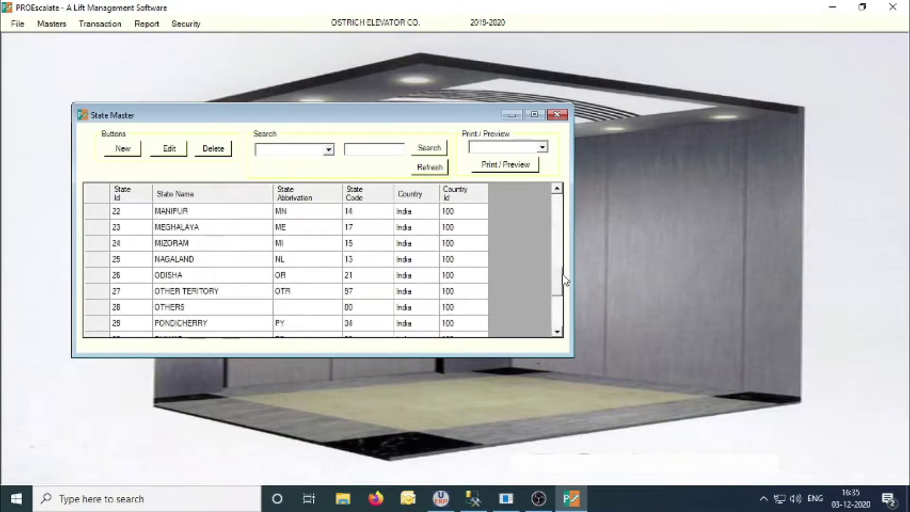
{"action": "left_click", "coordinate": [123, 150]}
{"action": "left_click", "coordinate": [334, 45]}
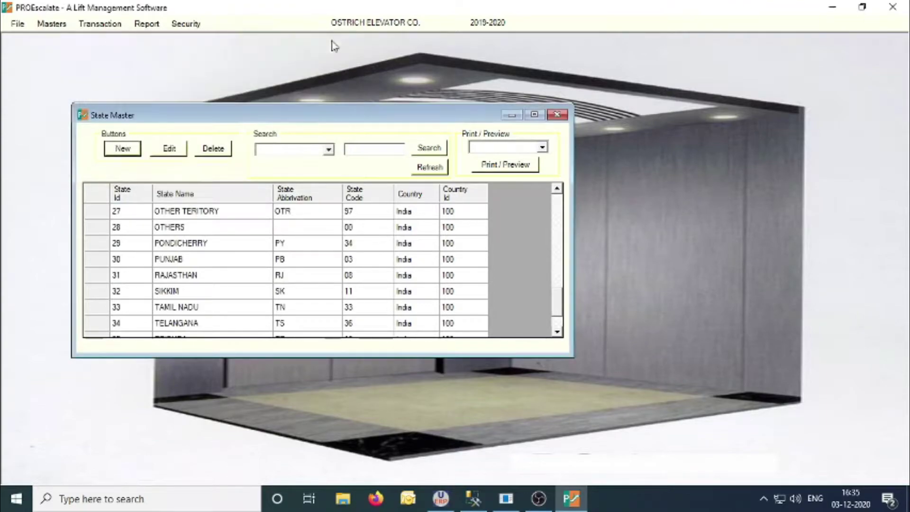
{"action": "left_click", "coordinate": [556, 114]}
Review the City Master list and the blank entry form for a new city, and close both without saving.
{"action": "left_click", "coordinate": [51, 23]}
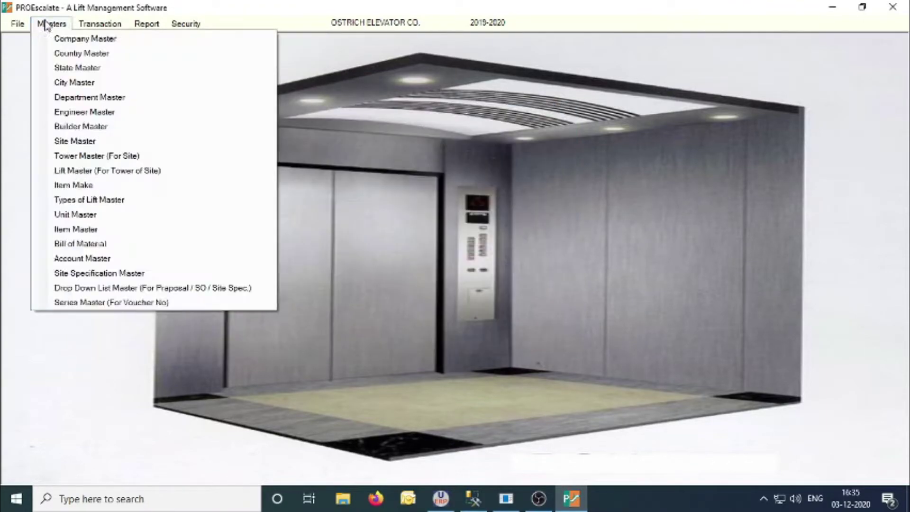
{"action": "left_click", "coordinate": [89, 83]}
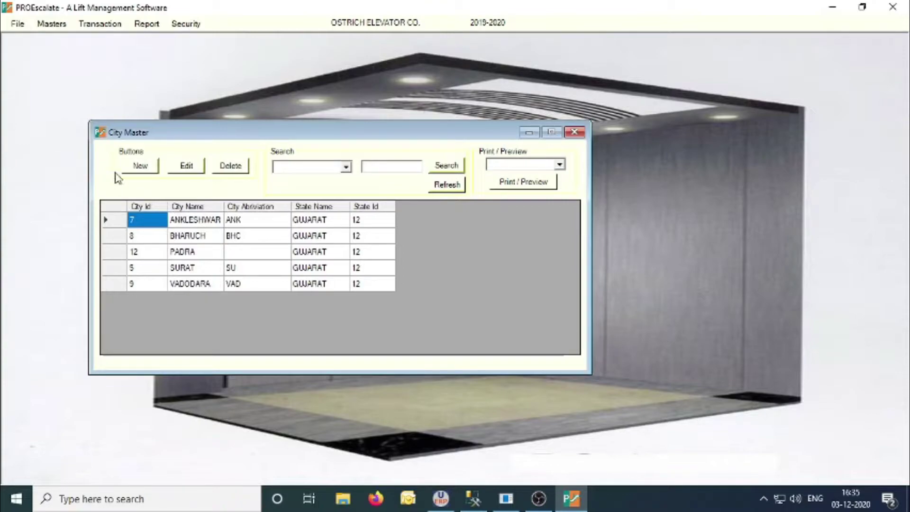
{"action": "left_click", "coordinate": [141, 166]}
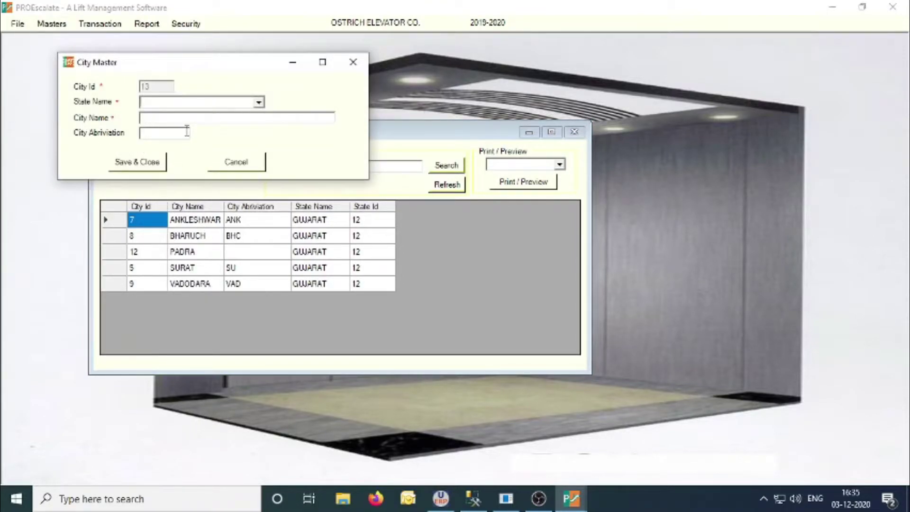
{"action": "left_click", "coordinate": [353, 62]}
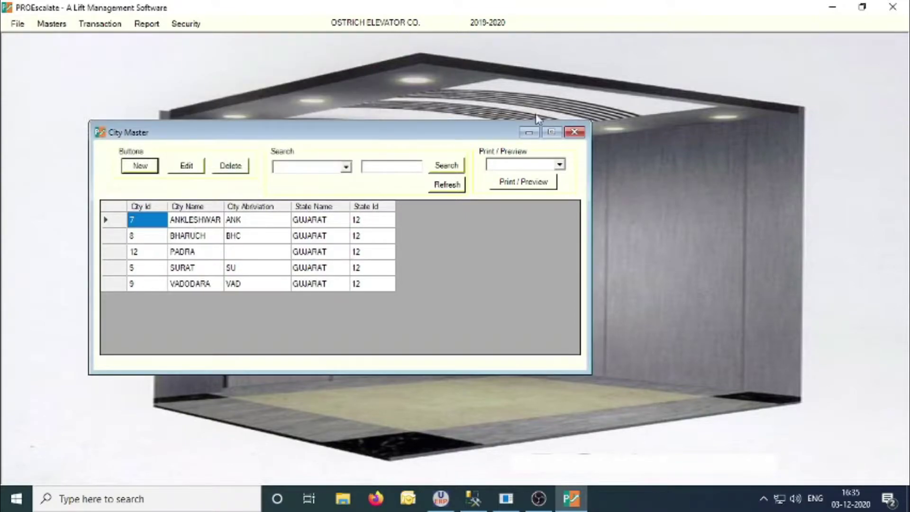
{"action": "left_click", "coordinate": [574, 132]}
Review the departments listed in the Department Master and close it.
{"action": "left_click", "coordinate": [52, 27]}
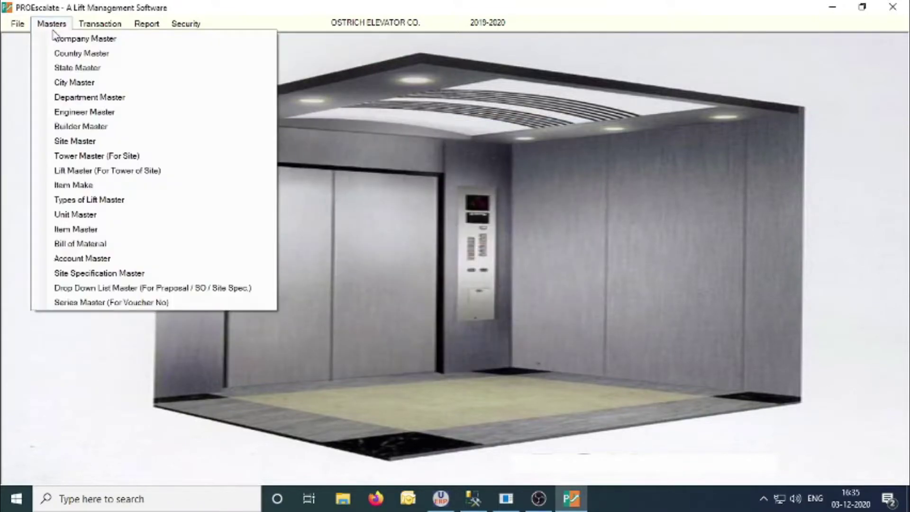
{"action": "left_click", "coordinate": [104, 98]}
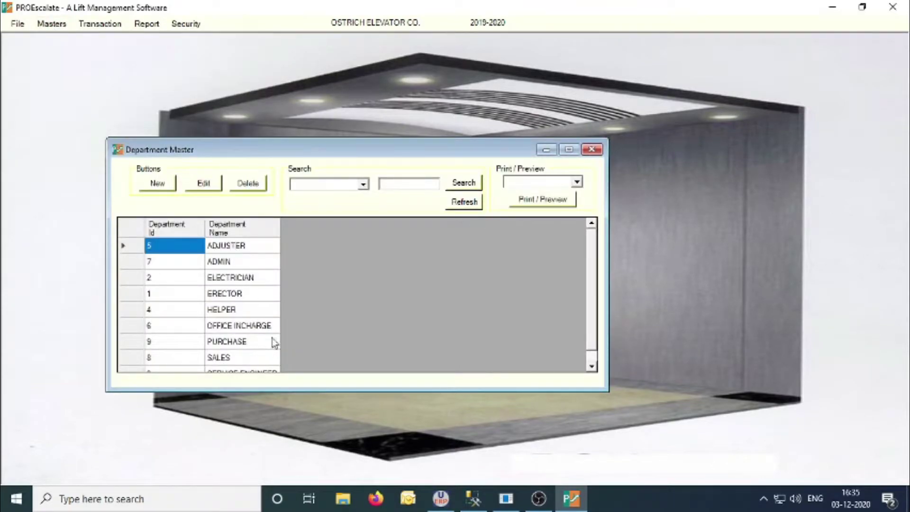
{"action": "left_click", "coordinate": [591, 150]}
Open the Engineer Master, examine the fields of the blank new engineer form, and cancel the entry.
{"action": "left_click", "coordinate": [52, 23]}
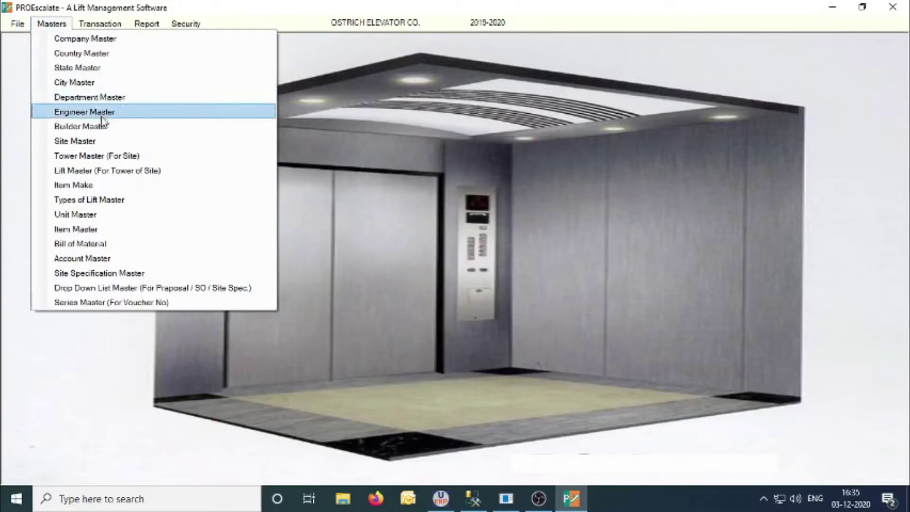
{"action": "left_click", "coordinate": [100, 112]}
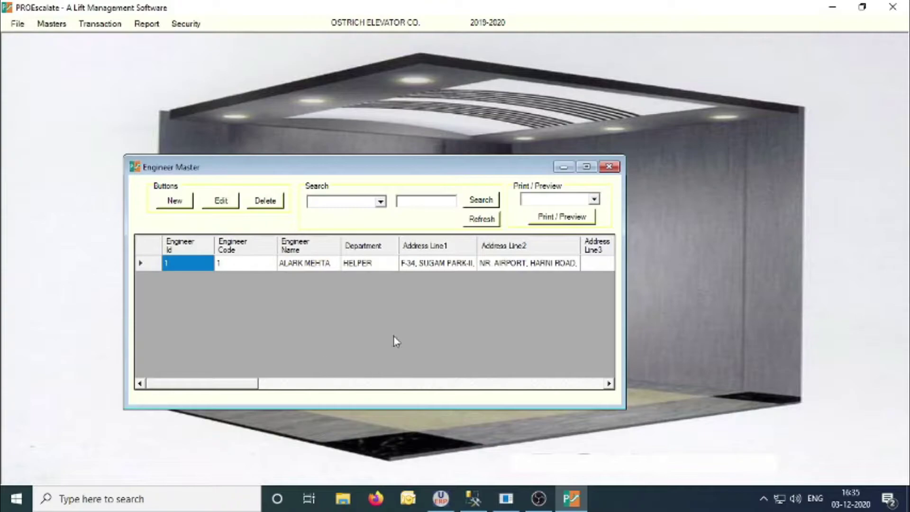
{"action": "left_click", "coordinate": [174, 200]}
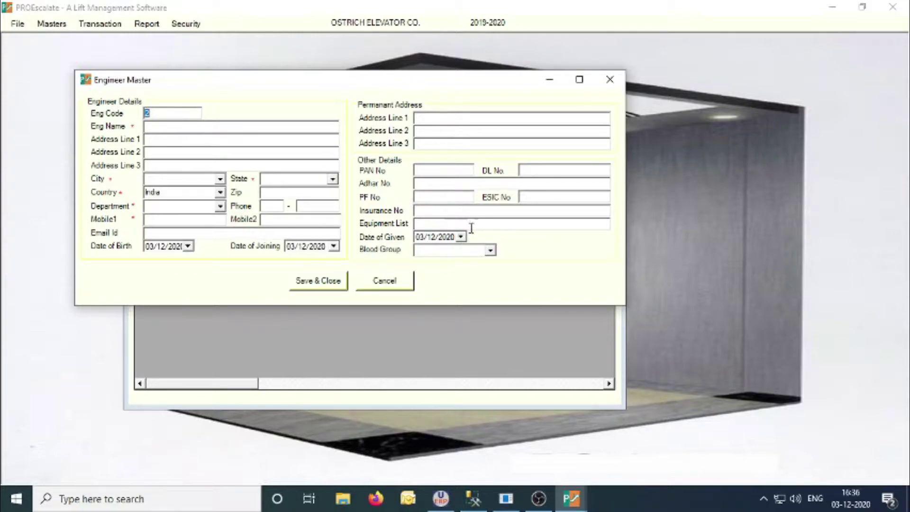
{"action": "left_click", "coordinate": [386, 282]}
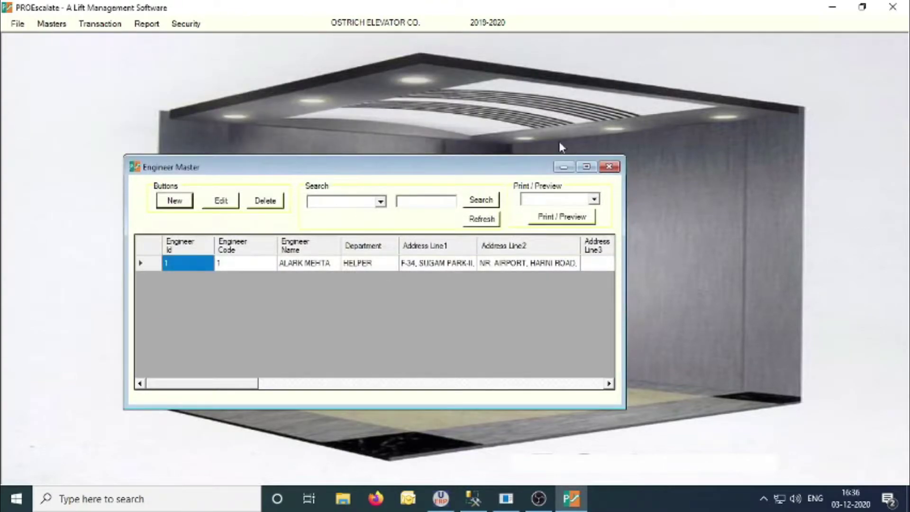
Preview the Engineer List report, and close both the report and the Engineer Master.
{"action": "left_click", "coordinate": [593, 199]}
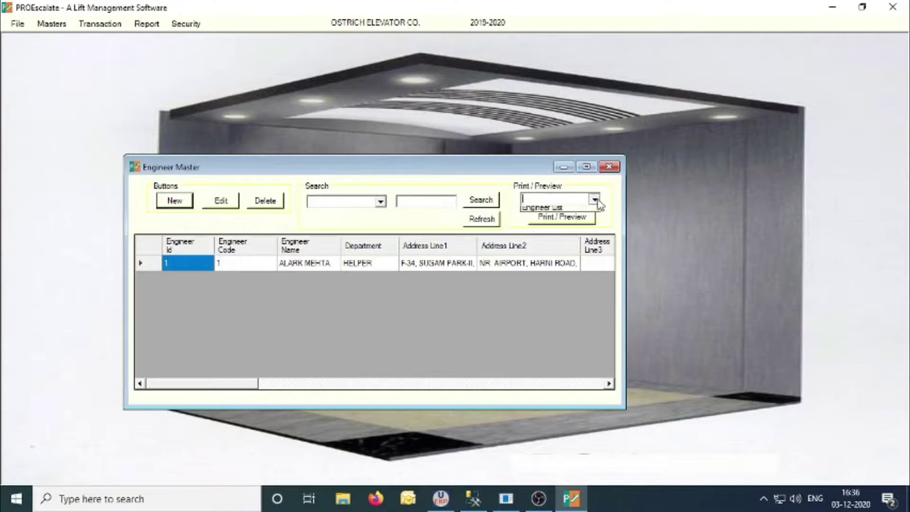
{"action": "left_click", "coordinate": [584, 212]}
{"action": "left_click", "coordinate": [573, 217]}
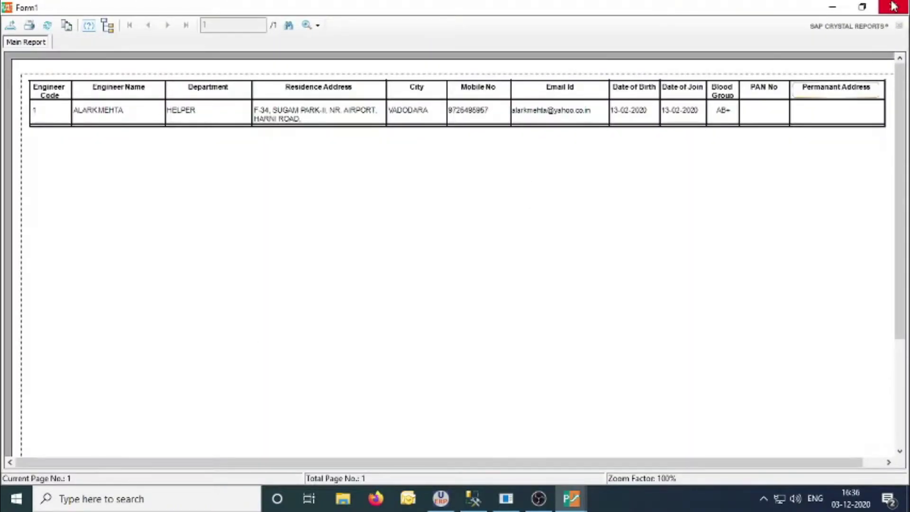
{"action": "left_click", "coordinate": [893, 6]}
{"action": "left_click", "coordinate": [609, 167]}
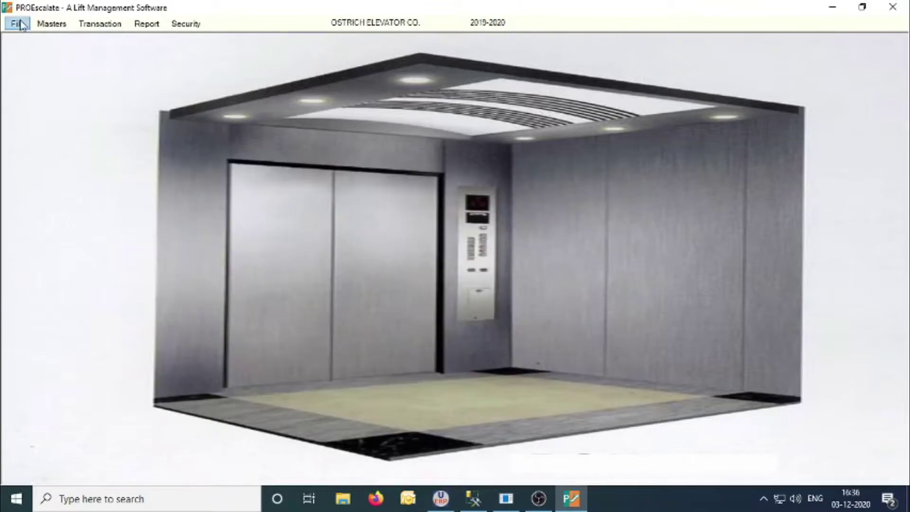
Examine the Builder Master list and the blank new builder form, cancel the entry and close the master.
{"action": "left_click", "coordinate": [49, 24]}
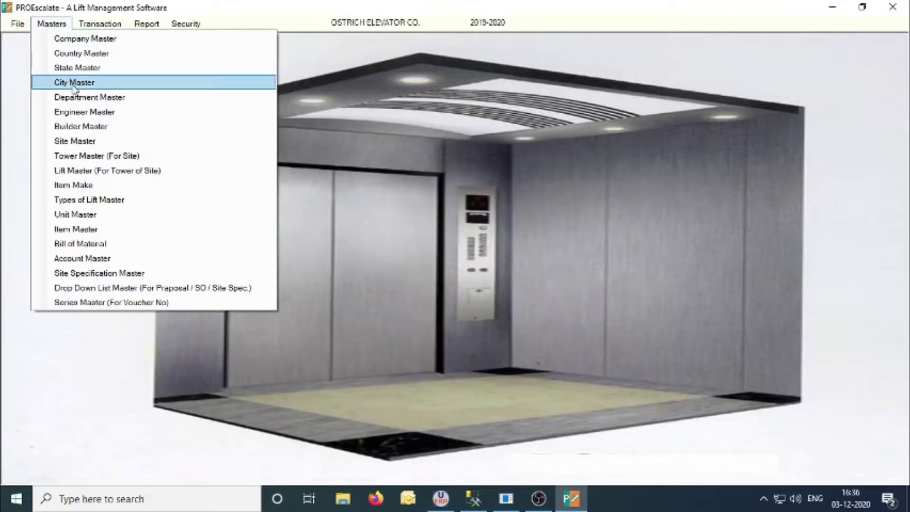
{"action": "left_click", "coordinate": [86, 124]}
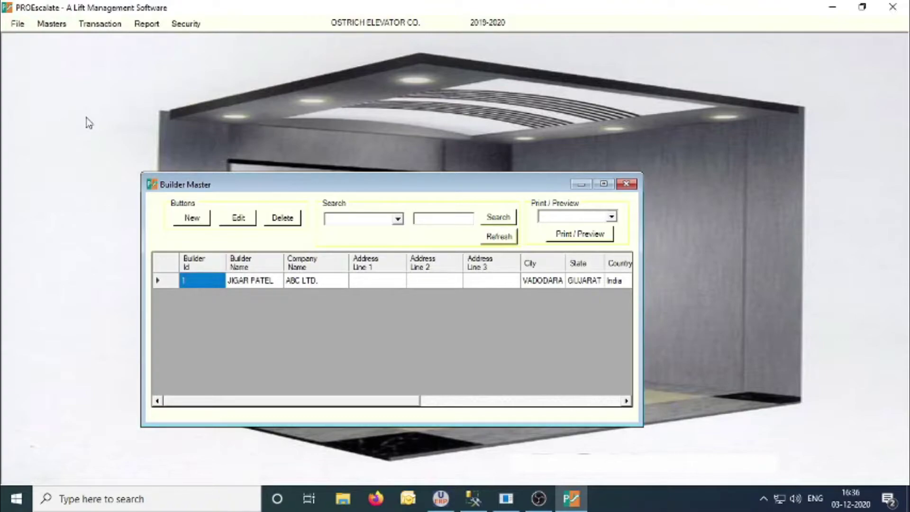
{"action": "left_click", "coordinate": [192, 218]}
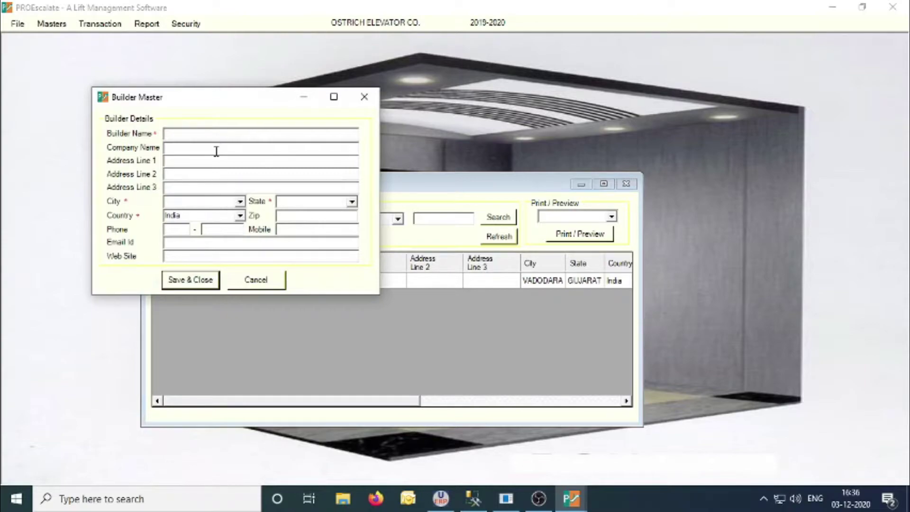
{"action": "left_click", "coordinate": [256, 281]}
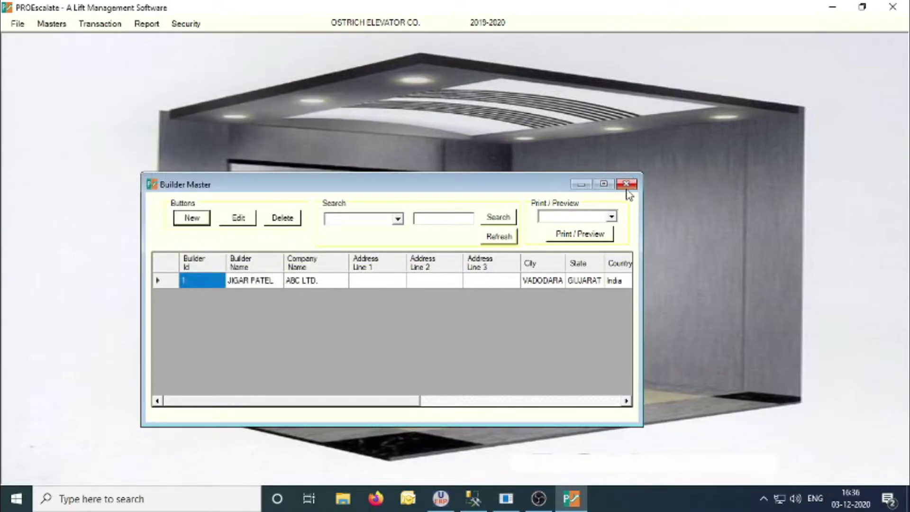
{"action": "left_click", "coordinate": [626, 184]}
Open the Site Master, examine the site and technical fields of the blank new site form, and cancel the entry.
{"action": "left_click", "coordinate": [51, 24]}
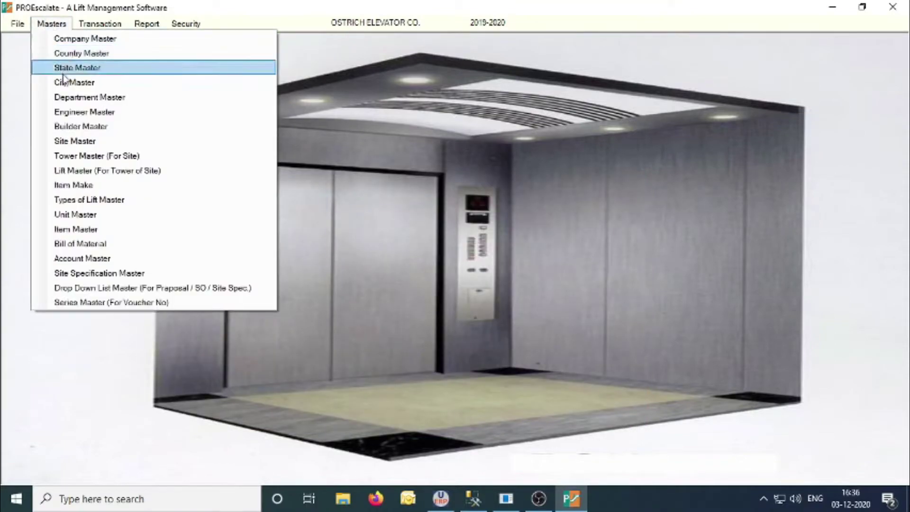
{"action": "left_click", "coordinate": [90, 142]}
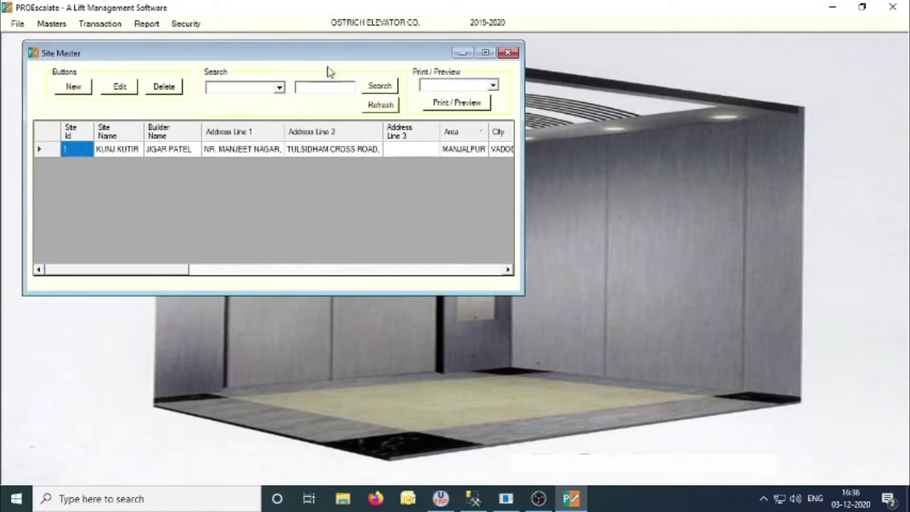
{"action": "left_click", "coordinate": [76, 87]}
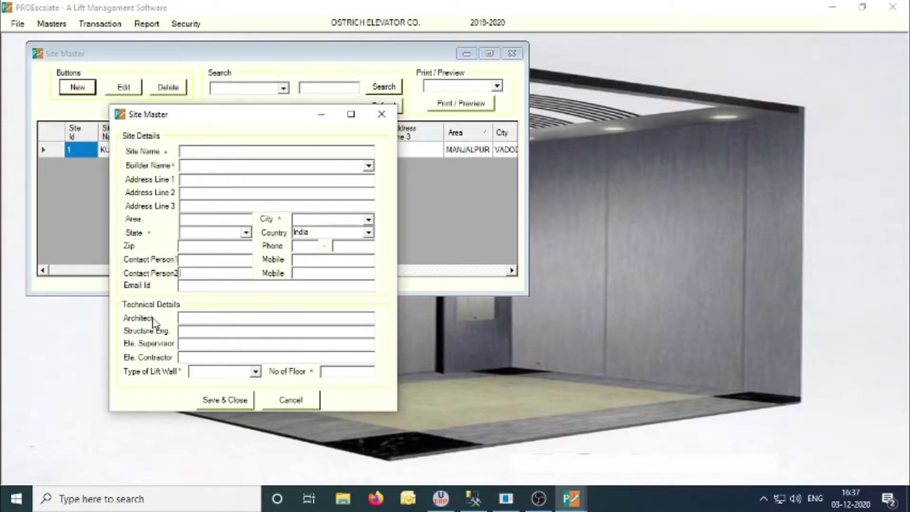
{"action": "left_click", "coordinate": [309, 404]}
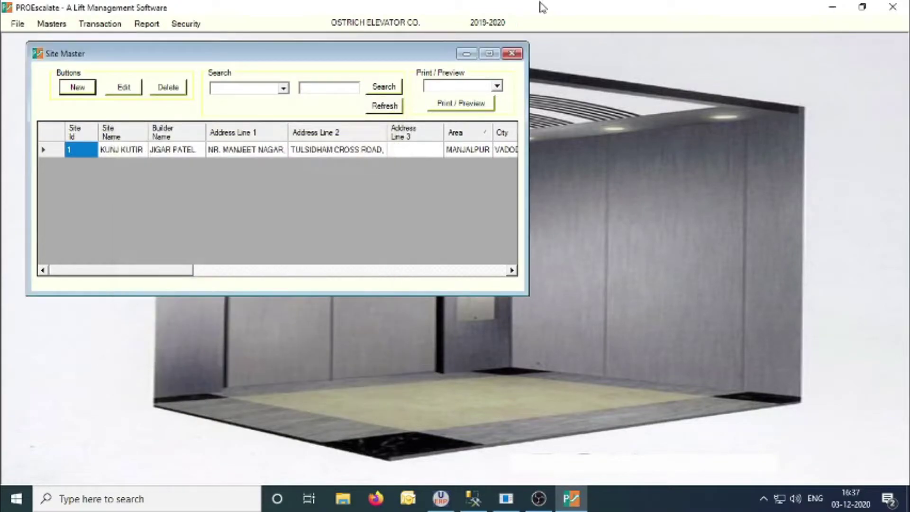
Preview the Site List report, and close both the report and the Site Master.
{"action": "left_click", "coordinate": [497, 87]}
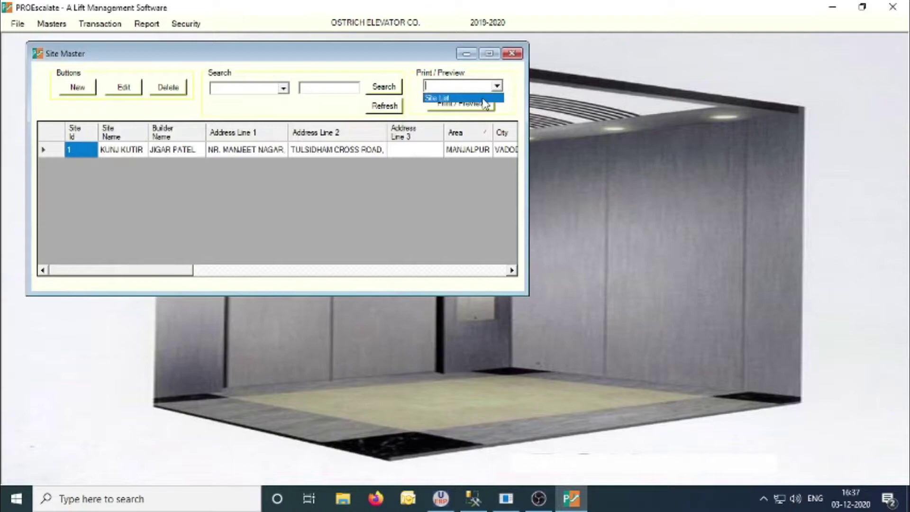
{"action": "left_click", "coordinate": [484, 98]}
{"action": "left_click", "coordinate": [460, 103]}
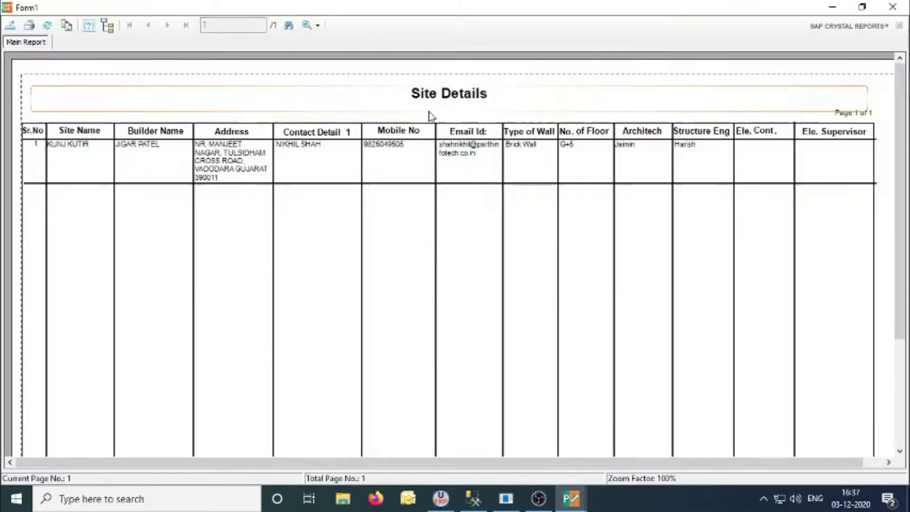
{"action": "left_click", "coordinate": [892, 7]}
{"action": "left_click", "coordinate": [512, 54]}
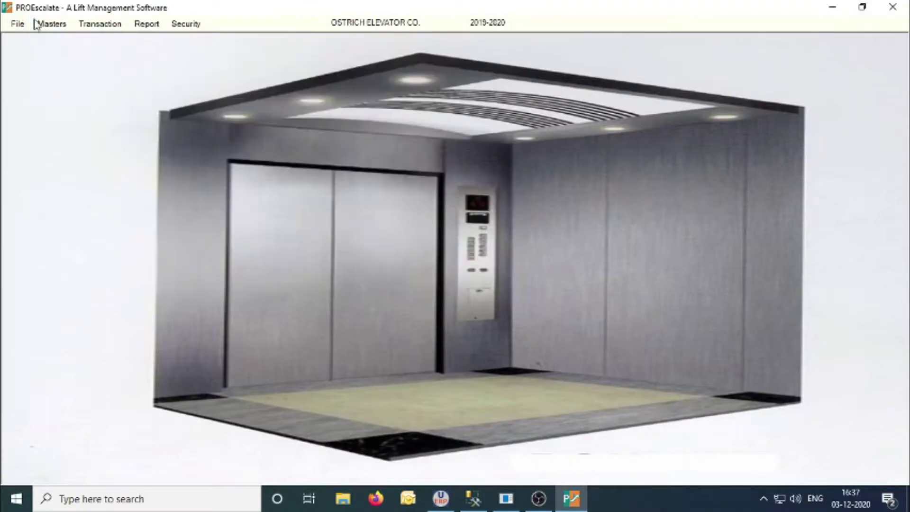
Review the towers listed for the site in the Tower Master (For Site) and close it.
{"action": "left_click", "coordinate": [45, 23]}
{"action": "left_click", "coordinate": [105, 157]}
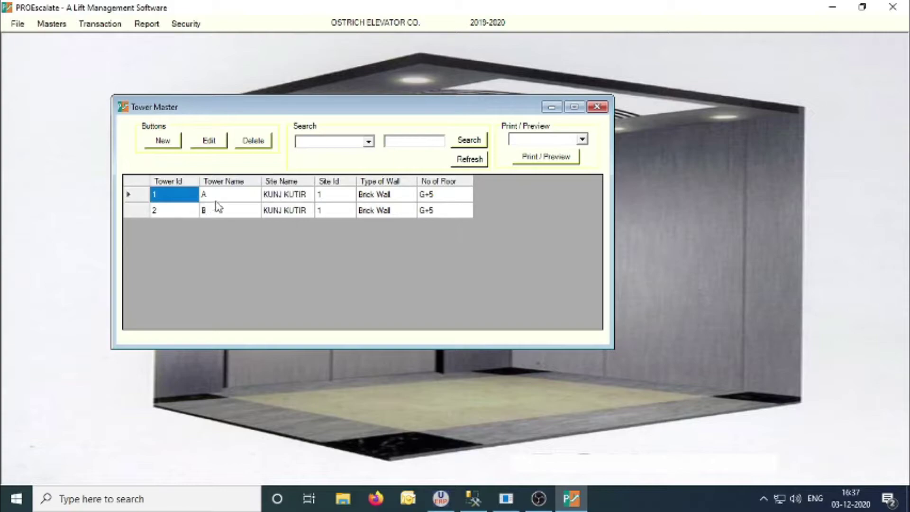
{"action": "left_click", "coordinate": [597, 107]}
Review the left and right lifts listed for each tower in the Lift Master (For Tower of Site) and close it.
{"action": "left_click", "coordinate": [47, 23]}
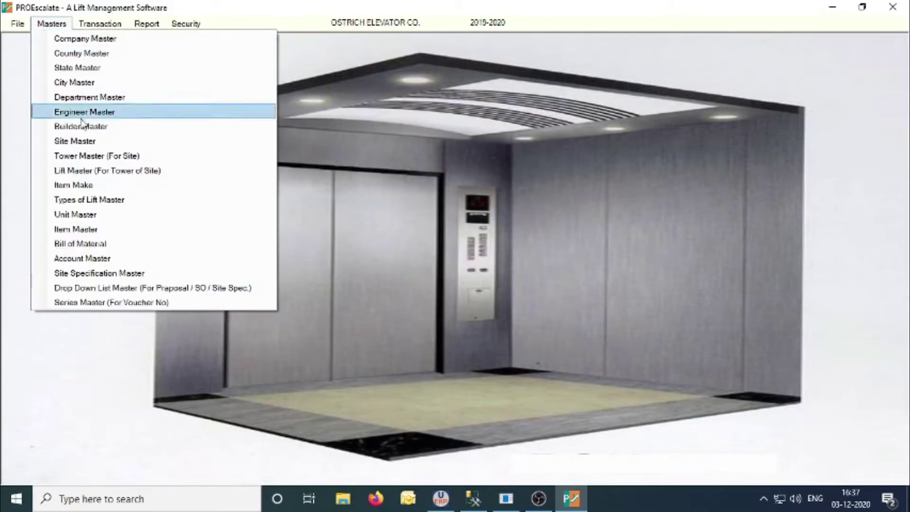
{"action": "left_click", "coordinate": [106, 171]}
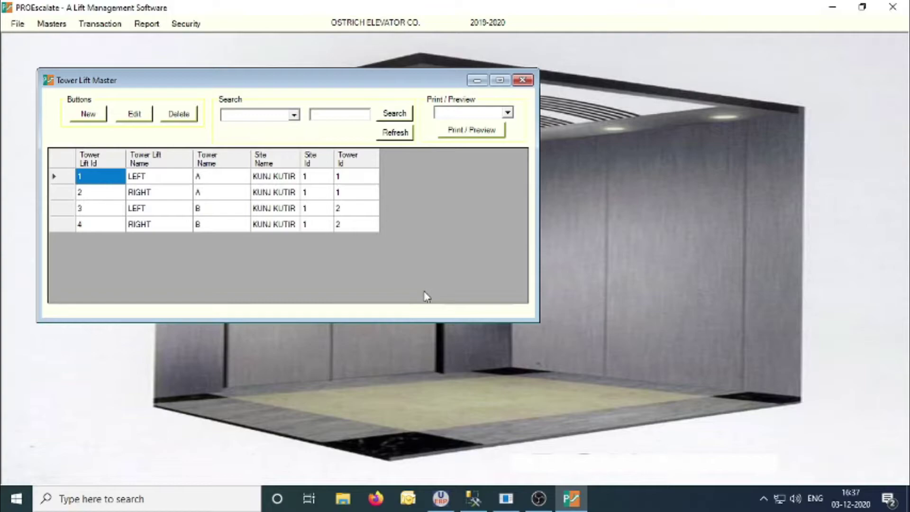
{"action": "left_click", "coordinate": [154, 181]}
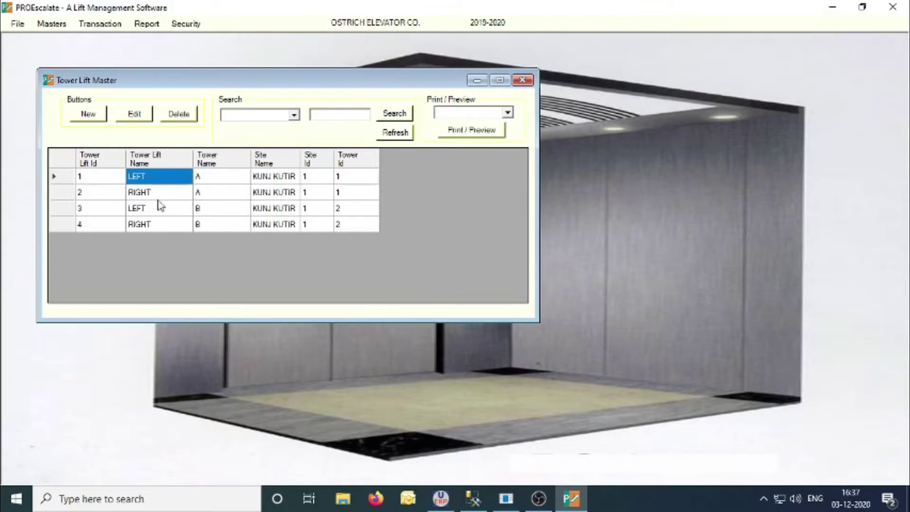
{"action": "left_click", "coordinate": [159, 196]}
{"action": "left_click", "coordinate": [163, 225]}
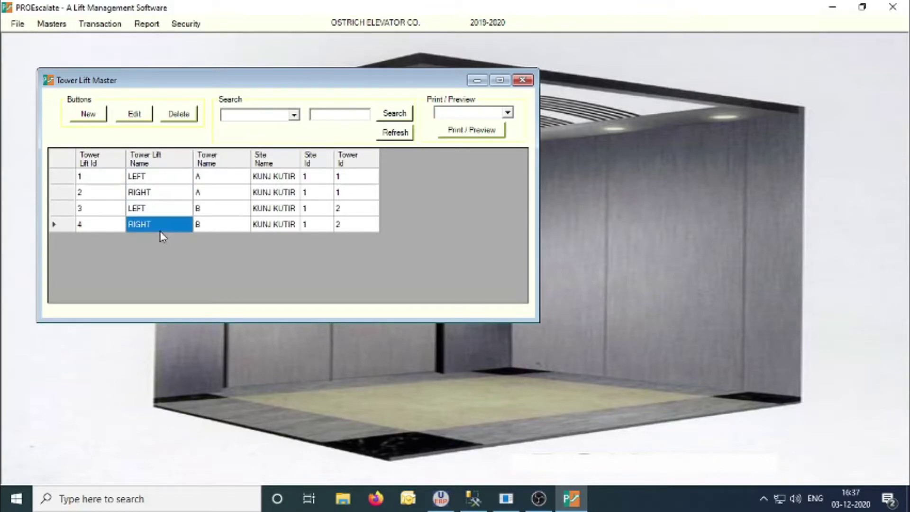
{"action": "left_click", "coordinate": [522, 81]}
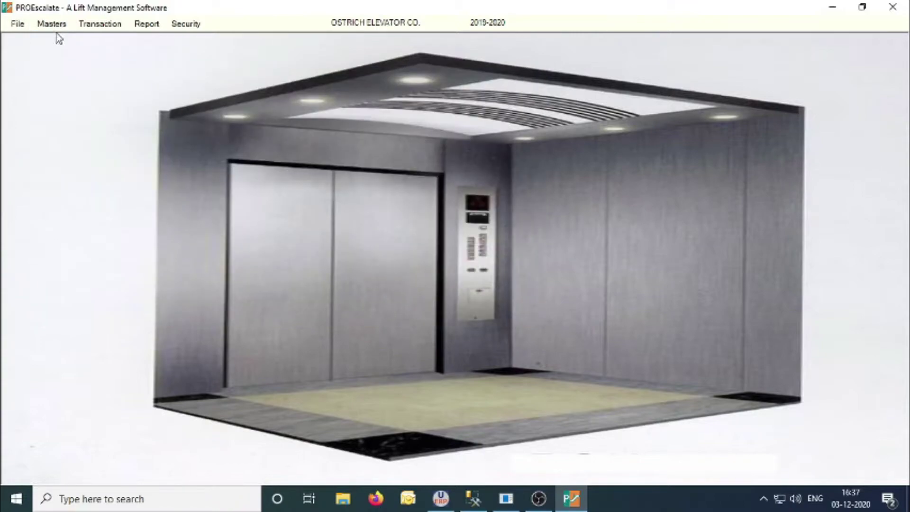
Open the Types of Lift Master and examine the lift types with their abbreviations and door operations.
{"action": "left_click", "coordinate": [52, 23]}
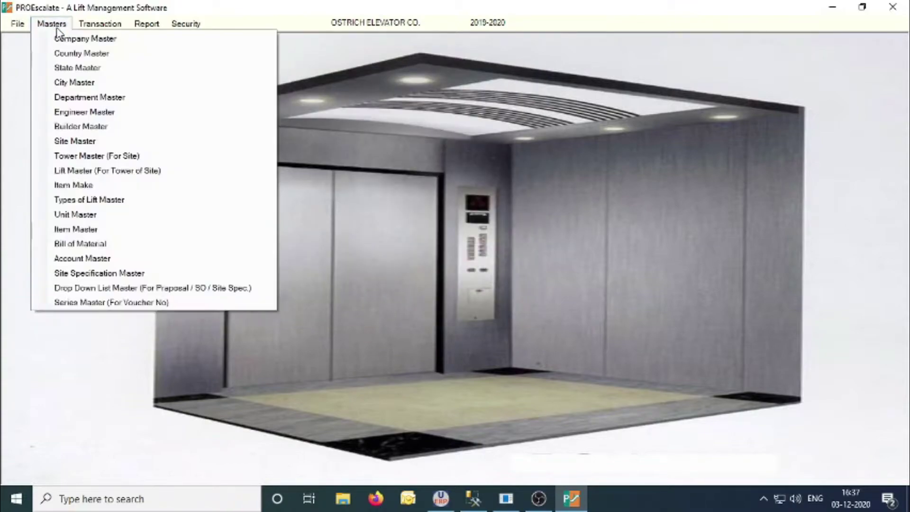
{"action": "left_click", "coordinate": [106, 199]}
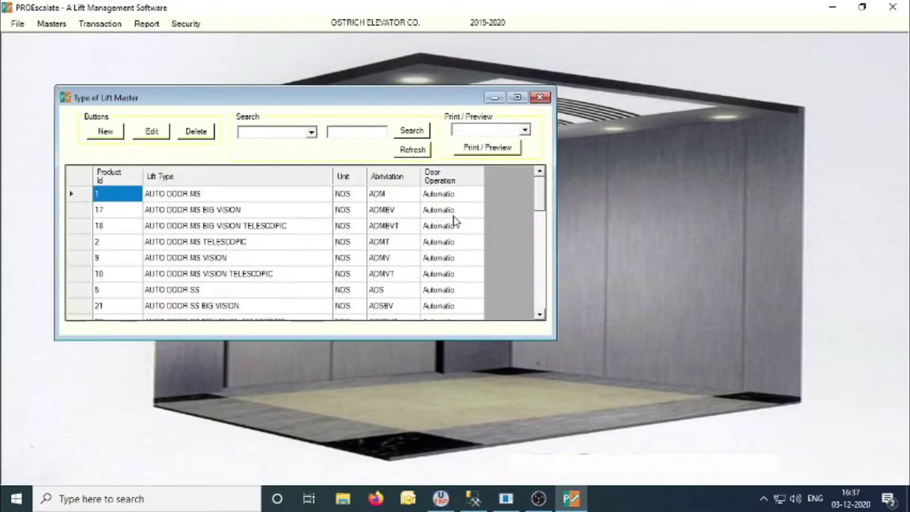
{"action": "left_click_drag", "start_coordinate": [544, 192], "coordinate": [543, 279]}
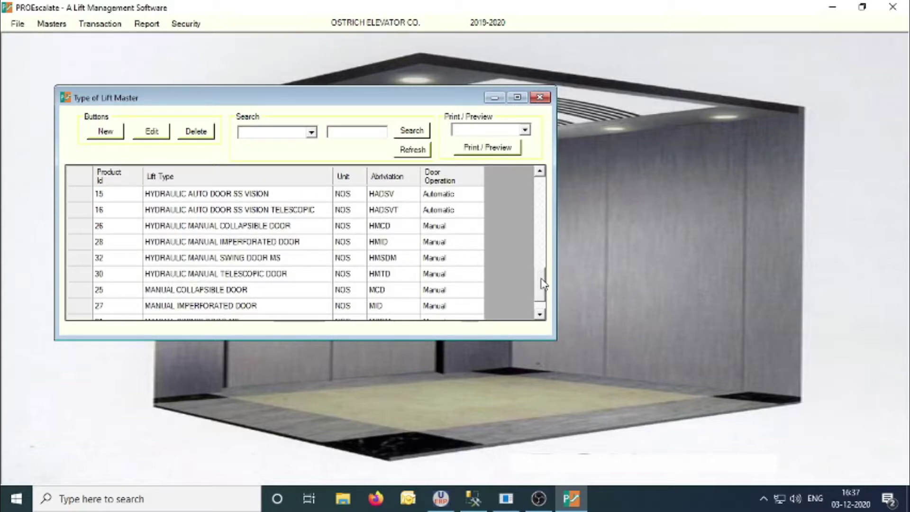
{"action": "left_click_drag", "start_coordinate": [543, 284], "coordinate": [543, 252]}
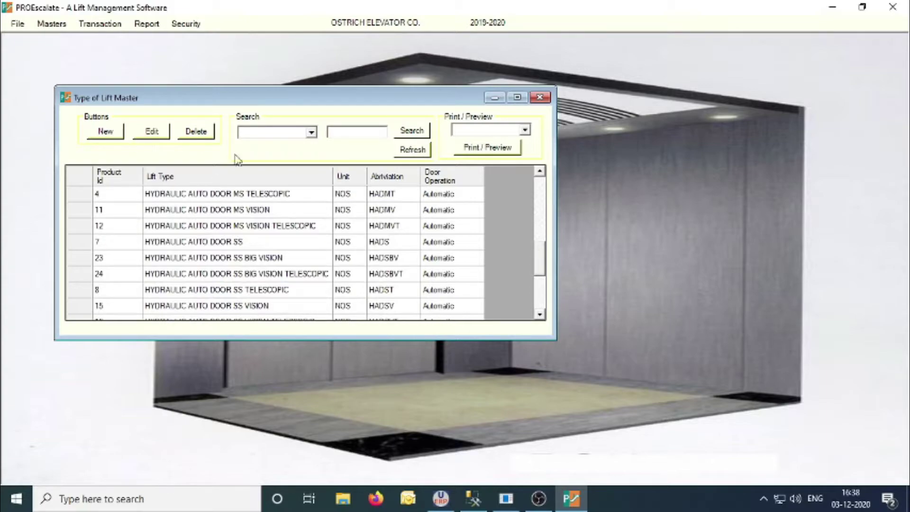
Preview the Types of Lift Report down to its last entry, and close both the report and the Types of Lift Master.
{"action": "left_click", "coordinate": [525, 130]}
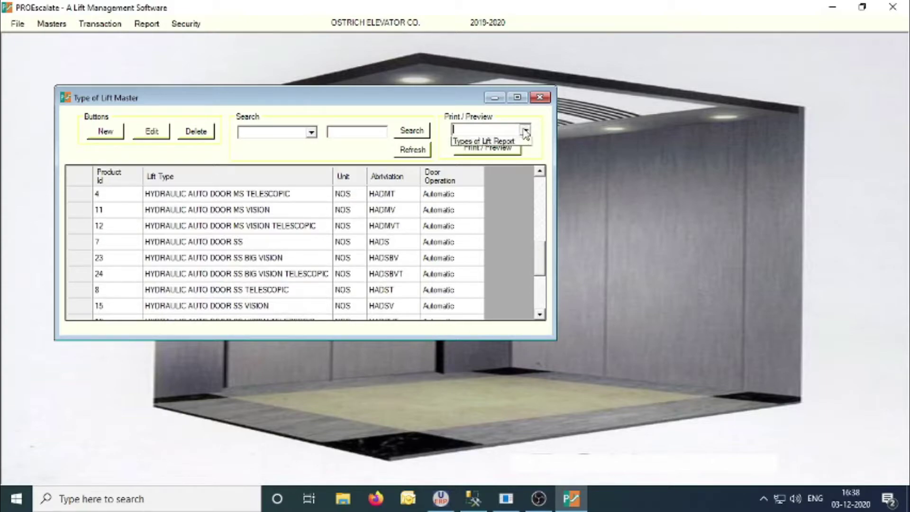
{"action": "left_click", "coordinate": [498, 142]}
{"action": "left_click", "coordinate": [493, 149]}
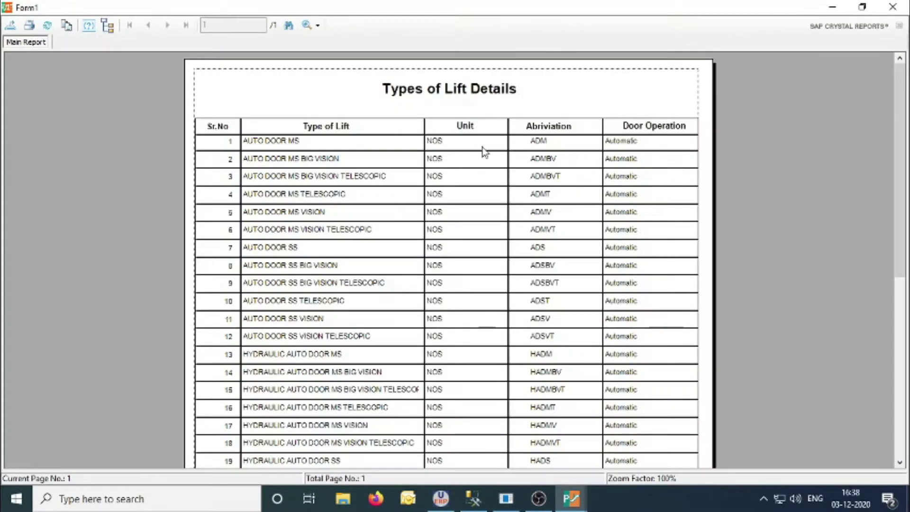
{"action": "scroll", "coordinate": [526, 275], "scroll_direction": "down", "scroll_amount": 8}
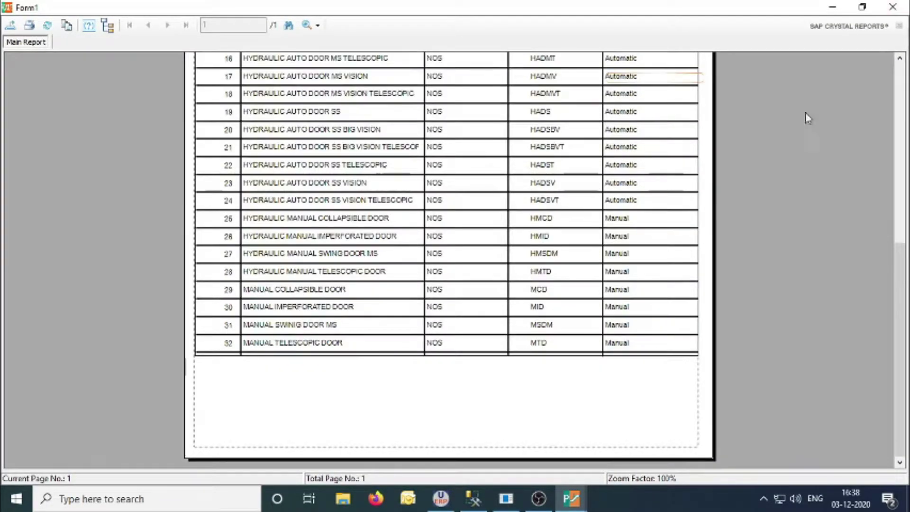
{"action": "left_click", "coordinate": [906, 8]}
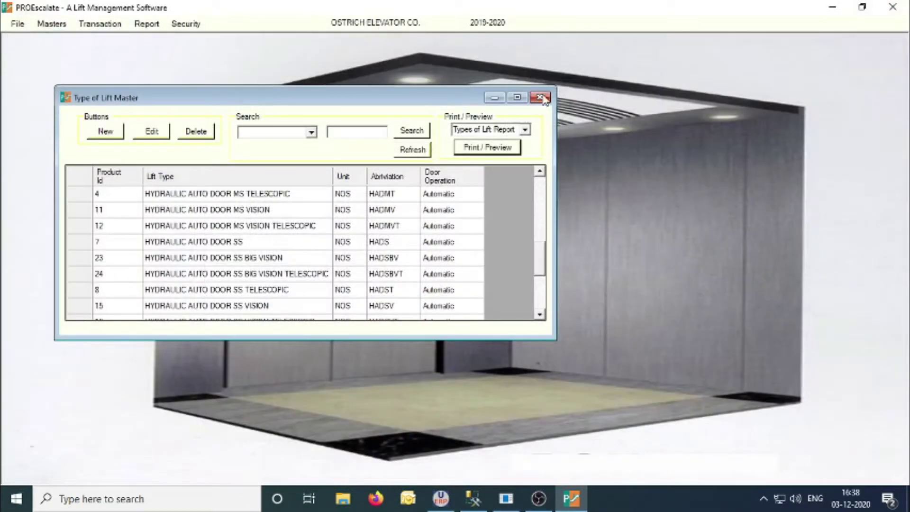
{"action": "left_click", "coordinate": [539, 96]}
Open the Item Master and preview its Item Report.
{"action": "left_click", "coordinate": [50, 23]}
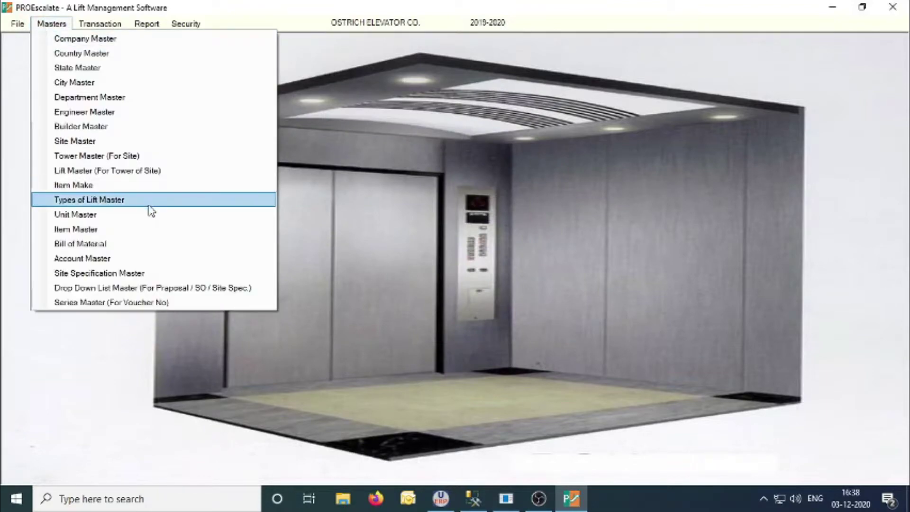
{"action": "left_click", "coordinate": [150, 236]}
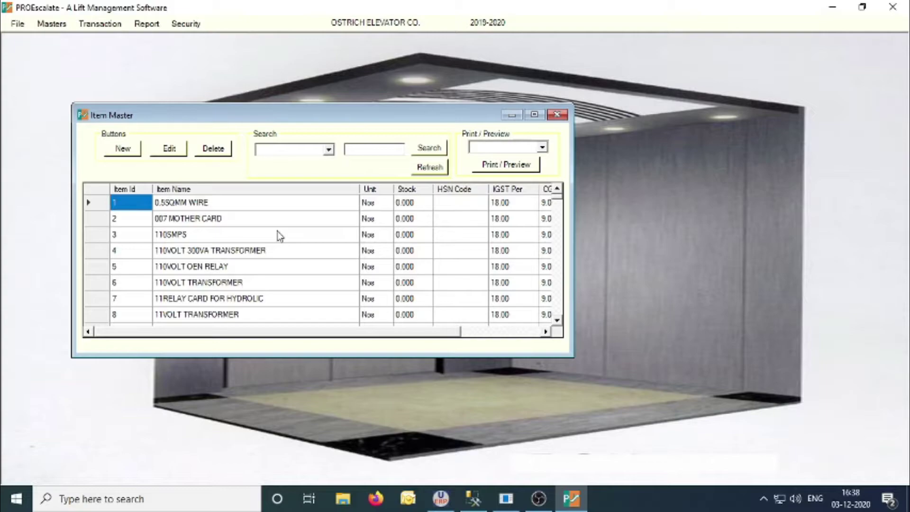
{"action": "left_click", "coordinate": [548, 149]}
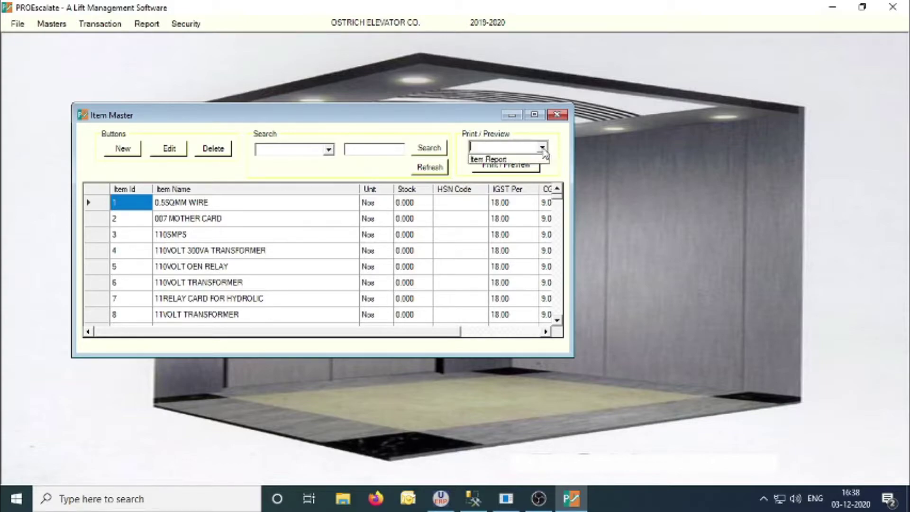
{"action": "left_click", "coordinate": [528, 161]}
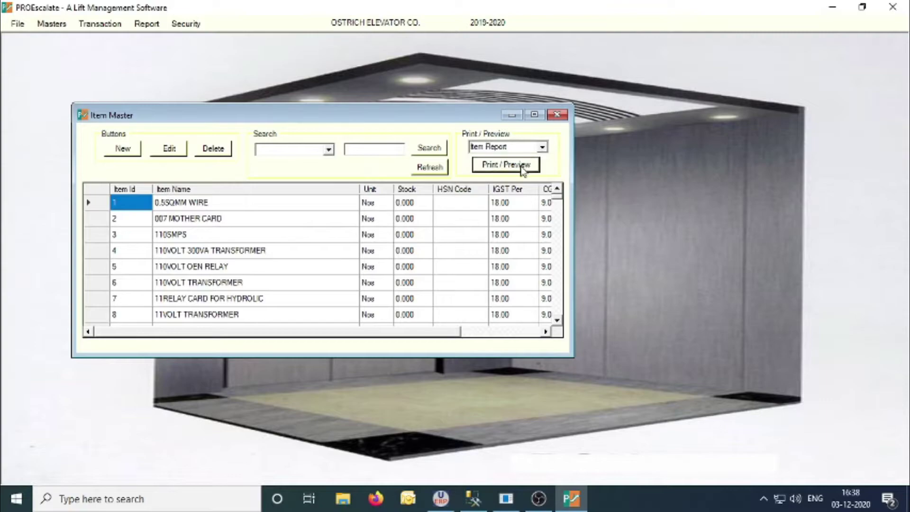
{"action": "left_click", "coordinate": [524, 168]}
Look through the first two pages of the Item Report, and close both the report and the Item Master.
{"action": "scroll", "coordinate": [672, 227], "scroll_direction": "down", "scroll_amount": 3}
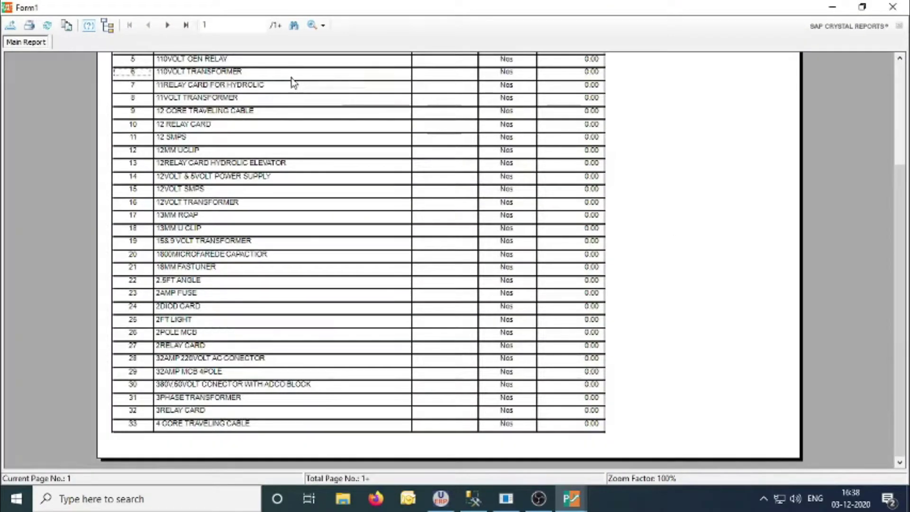
{"action": "left_click", "coordinate": [167, 25]}
{"action": "scroll", "coordinate": [686, 198], "scroll_direction": "down", "scroll_amount": 3}
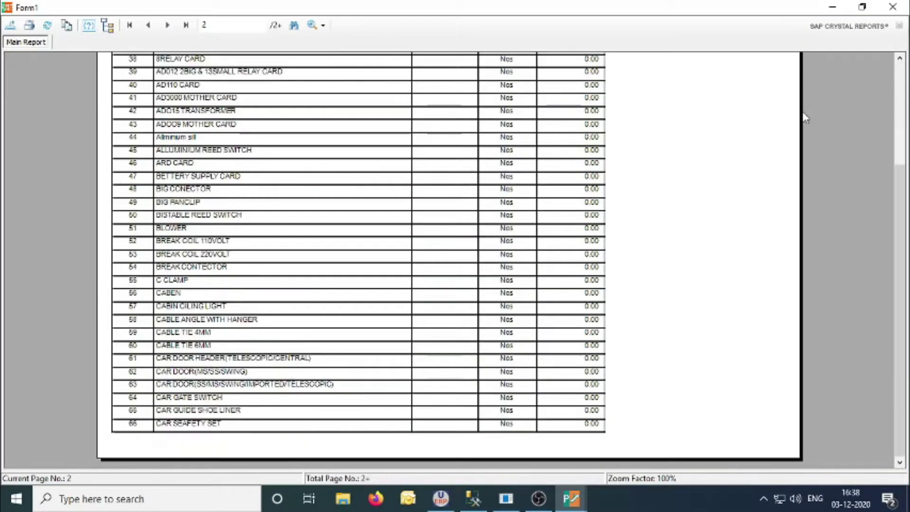
{"action": "left_click", "coordinate": [892, 7]}
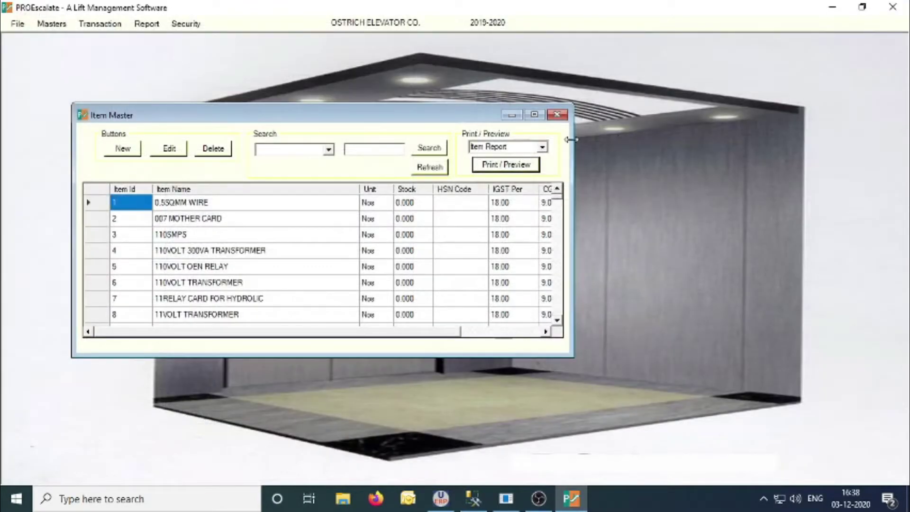
{"action": "left_click", "coordinate": [557, 114]}
Open the Bill of Material master and examine the main and item details of the listed BOM.
{"action": "left_click", "coordinate": [52, 25]}
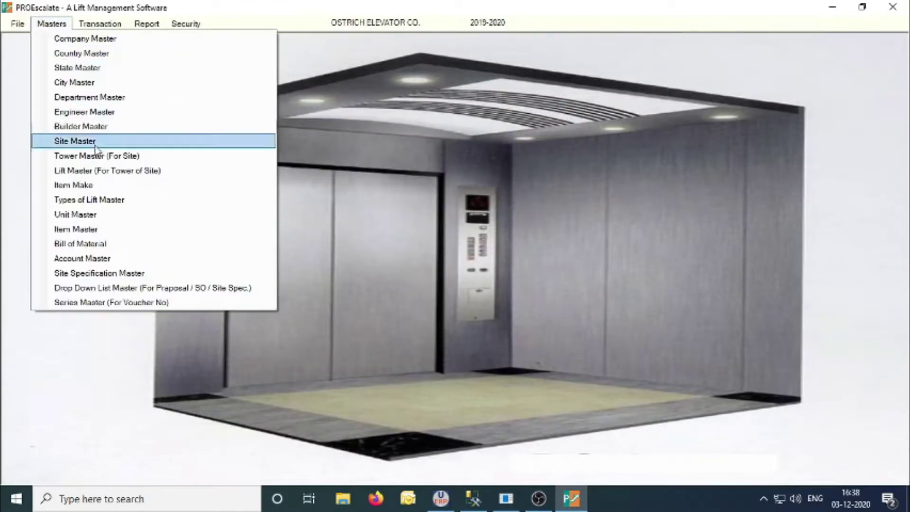
{"action": "left_click", "coordinate": [99, 249]}
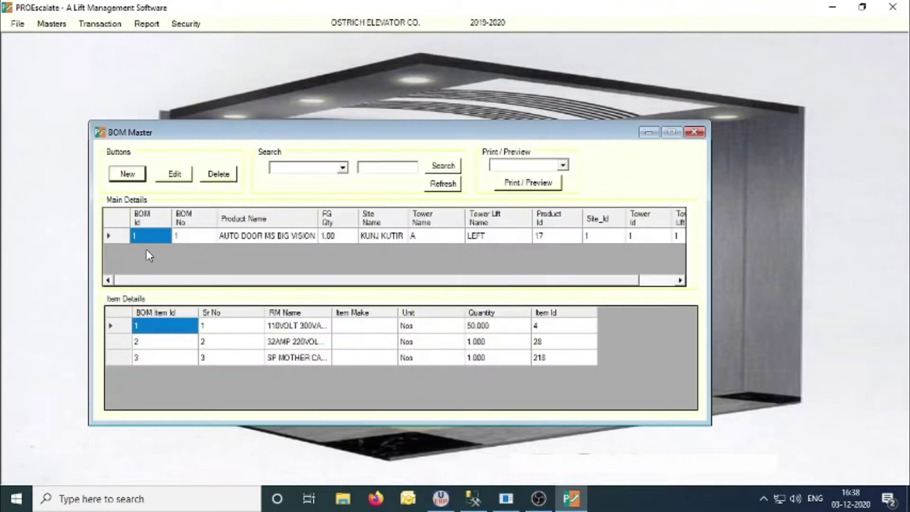
{"action": "left_click_drag", "start_coordinate": [479, 135], "coordinate": [526, 97]}
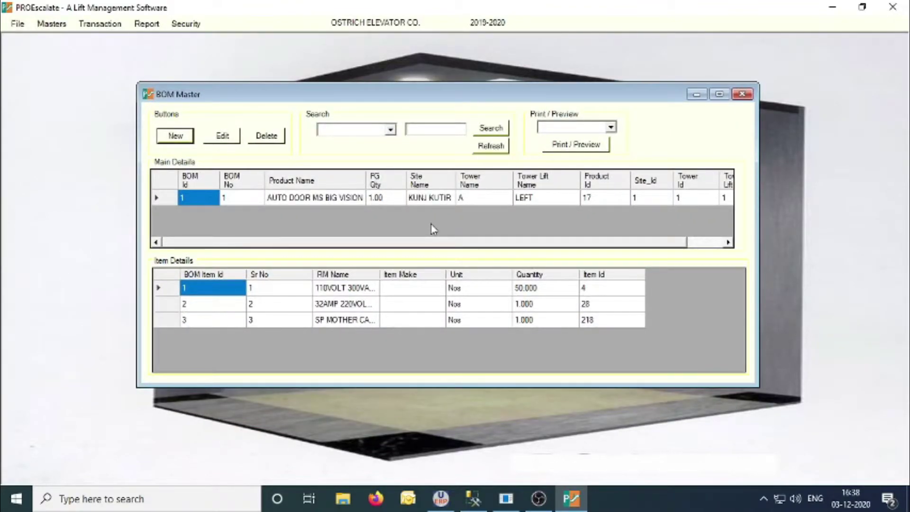
Examine a new BOM voucher with lift type AUTO DOOR MS BIG VISION TELESCOPIC, discard it unsaved and close the BOM Master.
{"action": "left_click", "coordinate": [175, 138]}
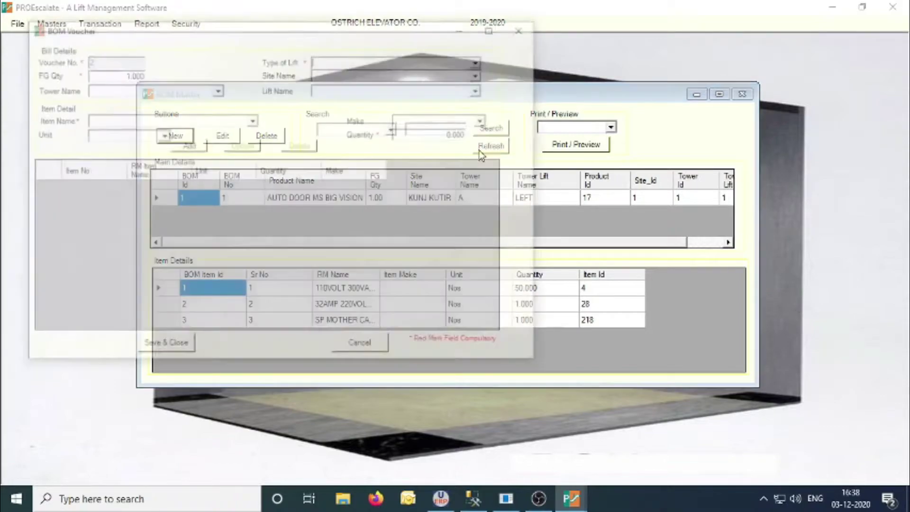
{"action": "left_click", "coordinate": [480, 60]}
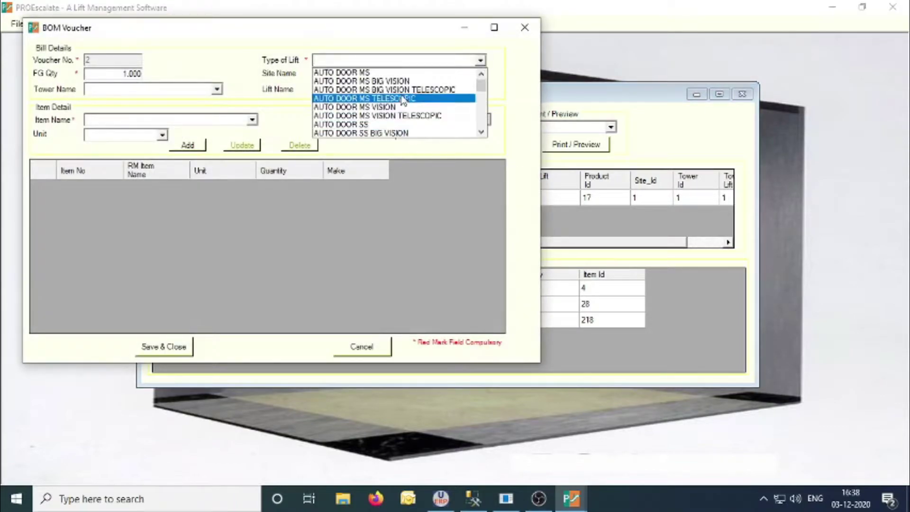
{"action": "left_click", "coordinate": [388, 87]}
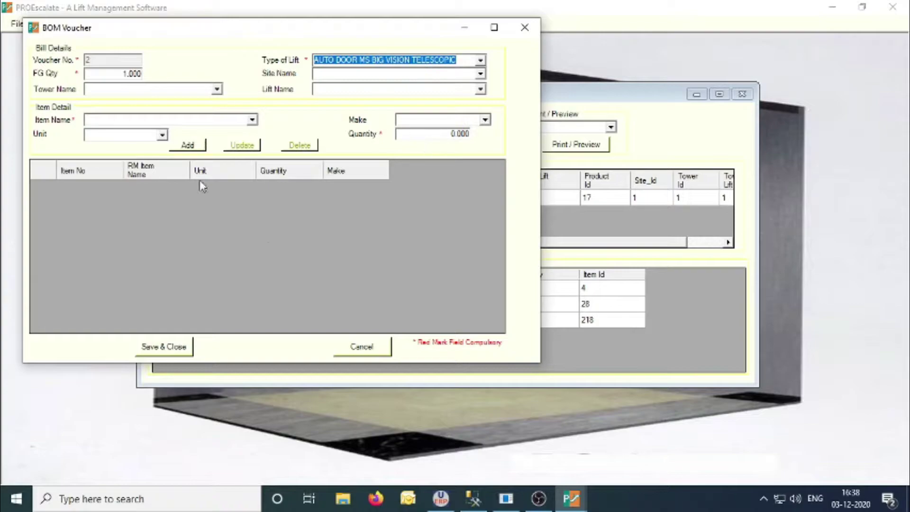
{"action": "left_click", "coordinate": [524, 27]}
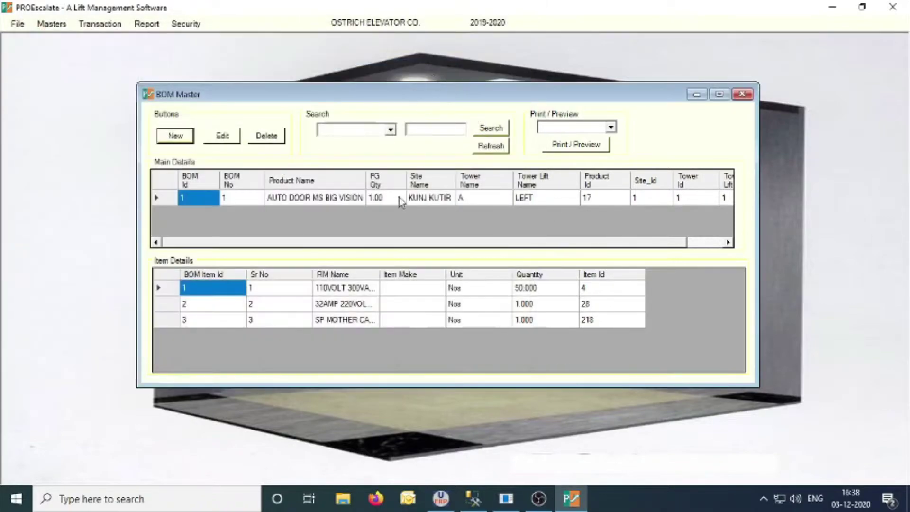
{"action": "left_click", "coordinate": [743, 94]}
Examine the Account Master list and the blank new account form, cancel the entry and close the master.
{"action": "left_click", "coordinate": [51, 23]}
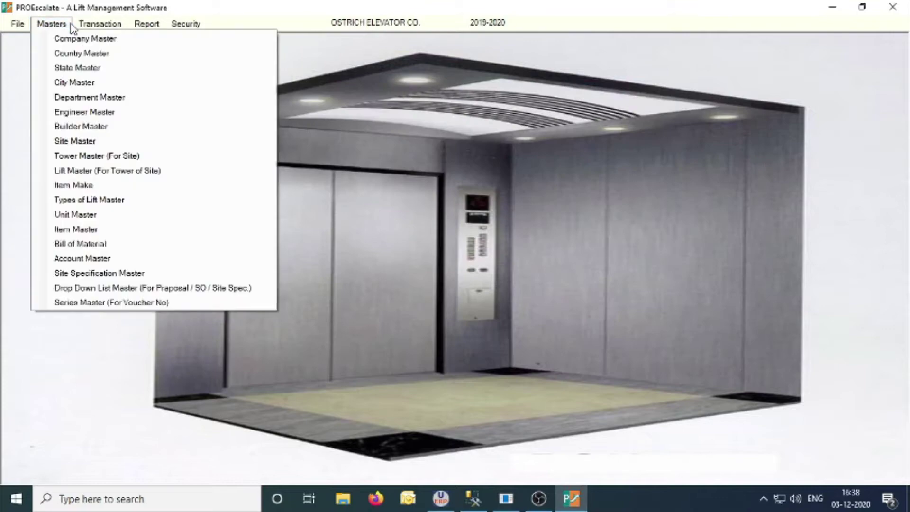
{"action": "left_click", "coordinate": [107, 262]}
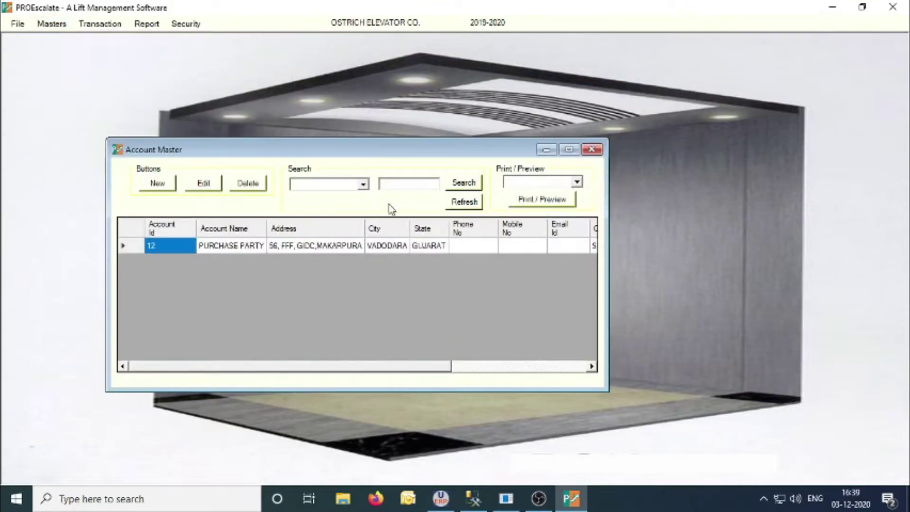
{"action": "left_click", "coordinate": [154, 183]}
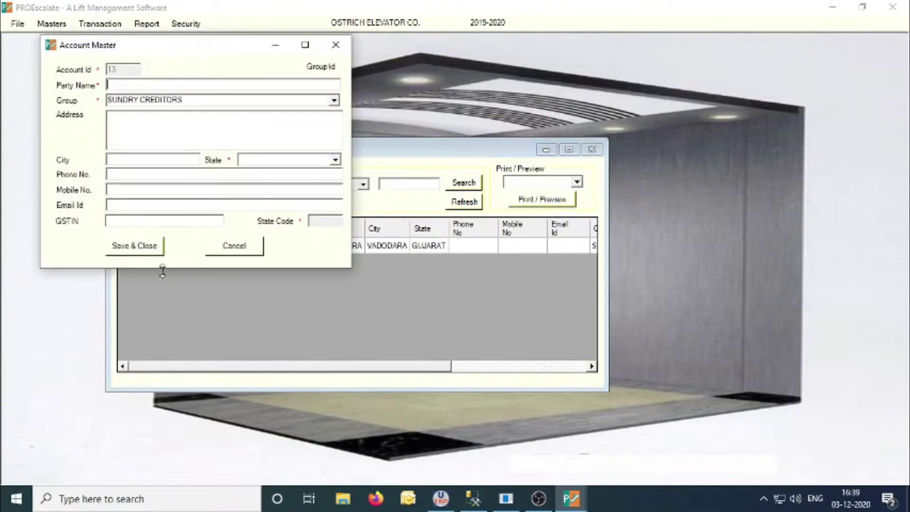
{"action": "left_click", "coordinate": [247, 251]}
{"action": "left_click", "coordinate": [591, 150]}
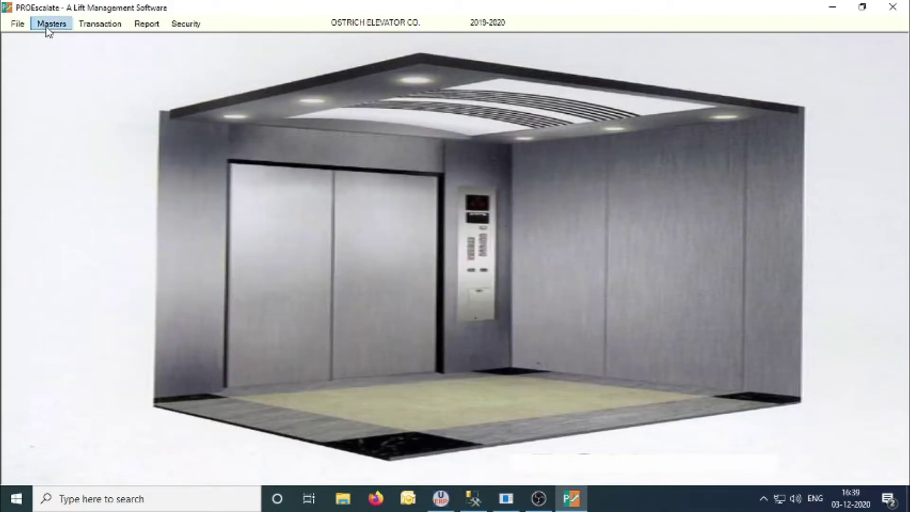
Open the Site Specification Master, examine the lift specification and cabin feature fields of the blank new form, and cancel the entry.
{"action": "left_click", "coordinate": [52, 23]}
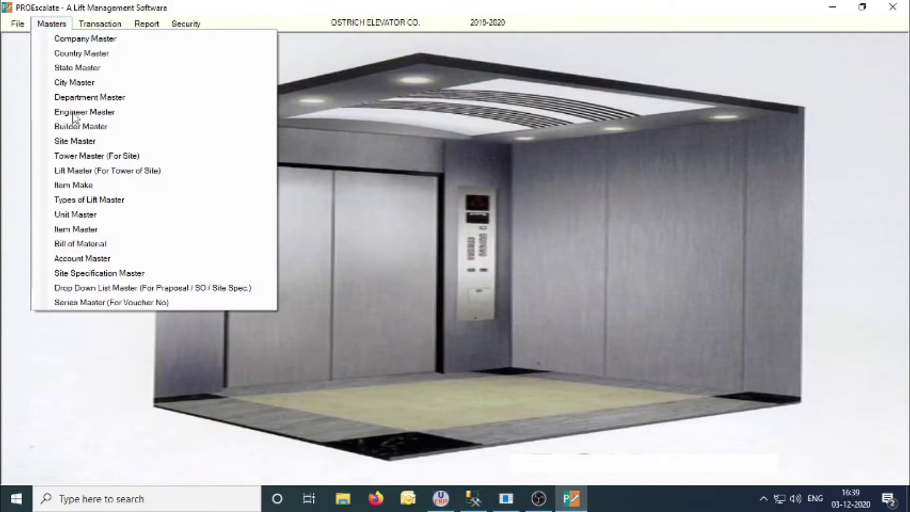
{"action": "left_click", "coordinate": [151, 277]}
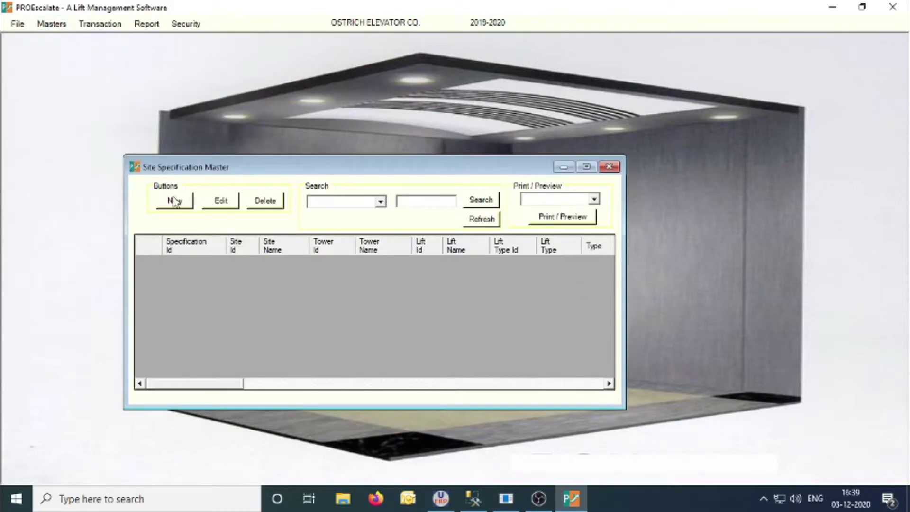
{"action": "left_click", "coordinate": [173, 201]}
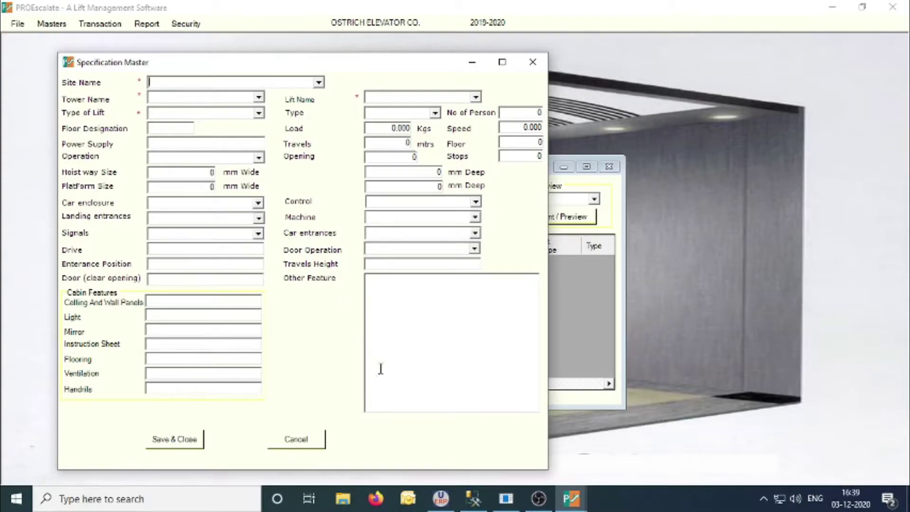
{"action": "left_click", "coordinate": [315, 439]}
{"action": "left_click", "coordinate": [475, 284]}
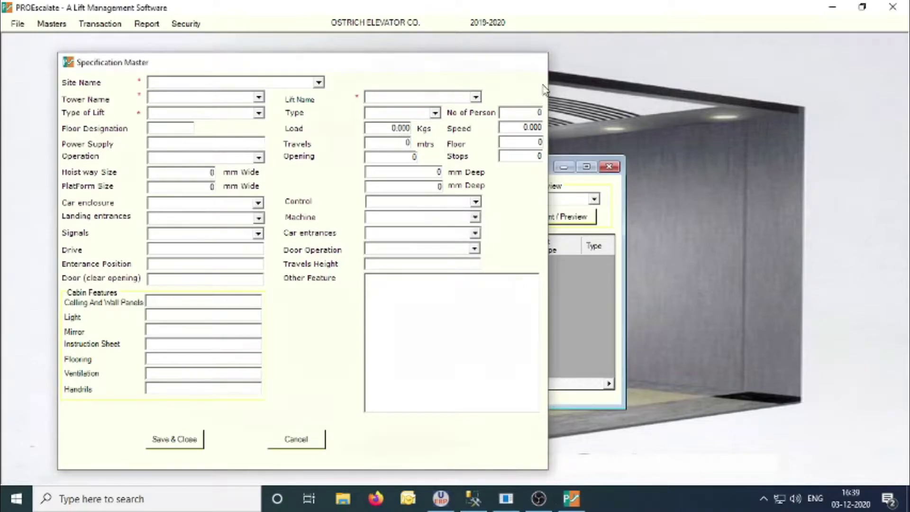
Close the Site Specification Master, examine the voucher series listed in the Series Master, and close it.
{"action": "left_click", "coordinate": [533, 62]}
{"action": "left_click", "coordinate": [609, 166]}
{"action": "left_click", "coordinate": [52, 24]}
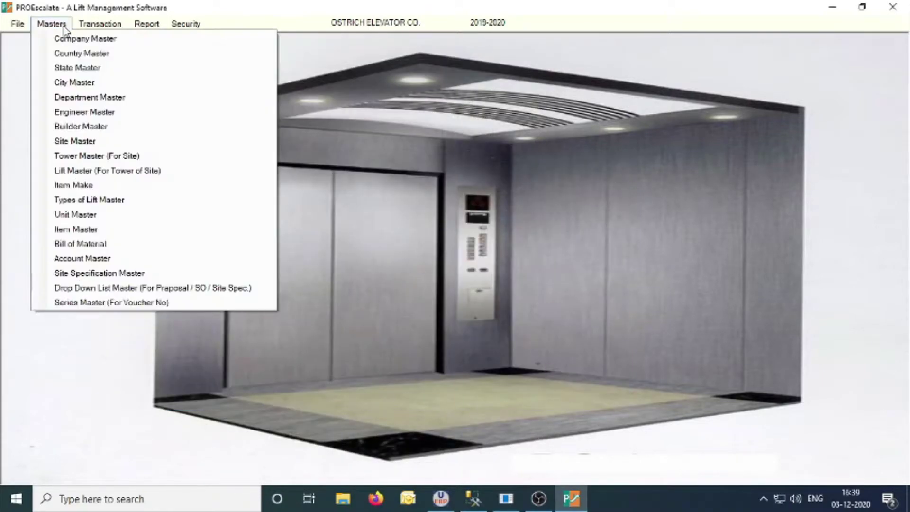
{"action": "left_click", "coordinate": [128, 303]}
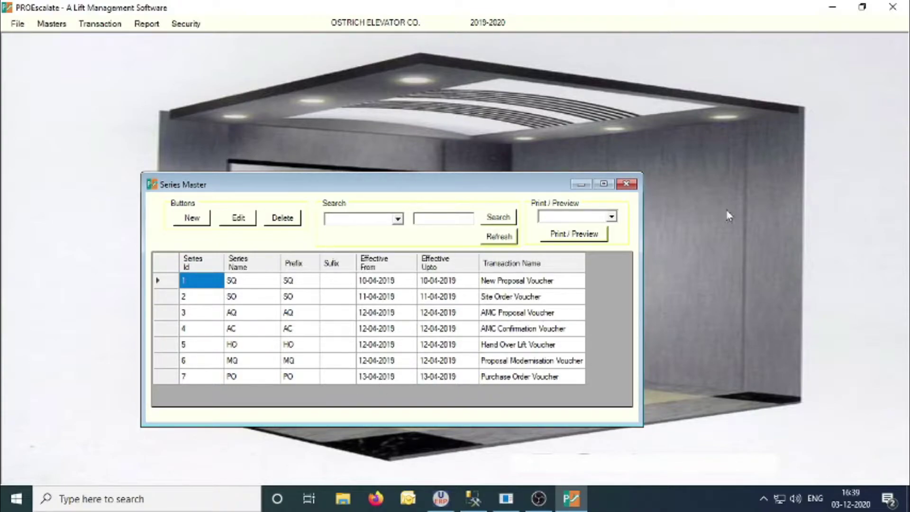
{"action": "left_click", "coordinate": [624, 186]}
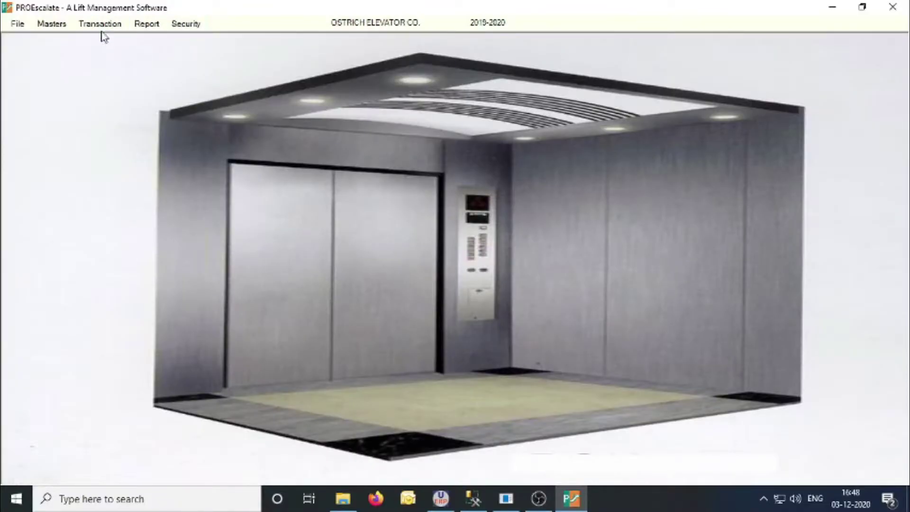
Open the Enquiry site transaction, examine the blank enquiry voucher and its enquiry type options, and cancel the entry.
{"action": "left_click", "coordinate": [107, 25]}
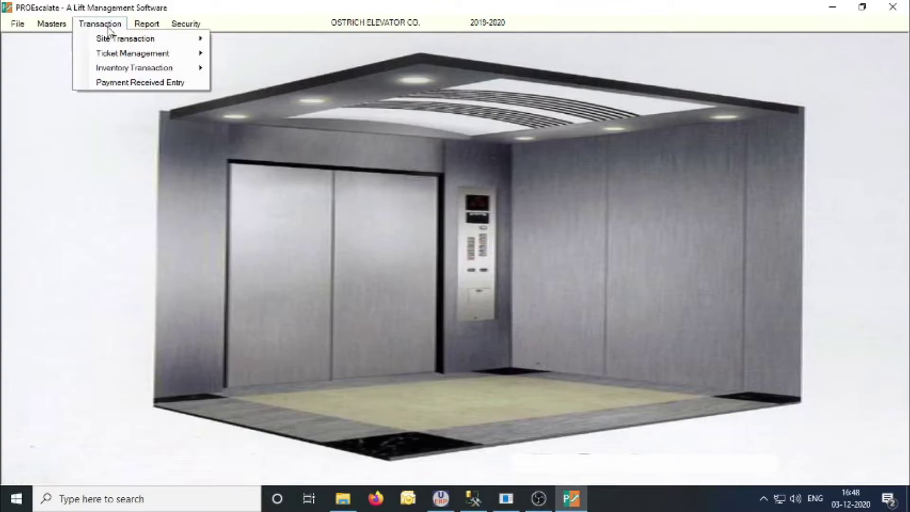
{"action": "mouse_move", "coordinate": [121, 40]}
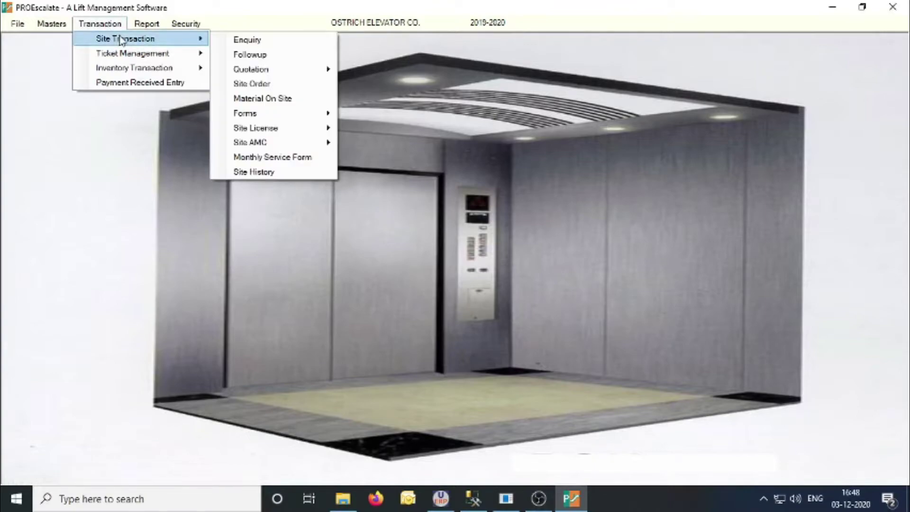
{"action": "left_click", "coordinate": [258, 41]}
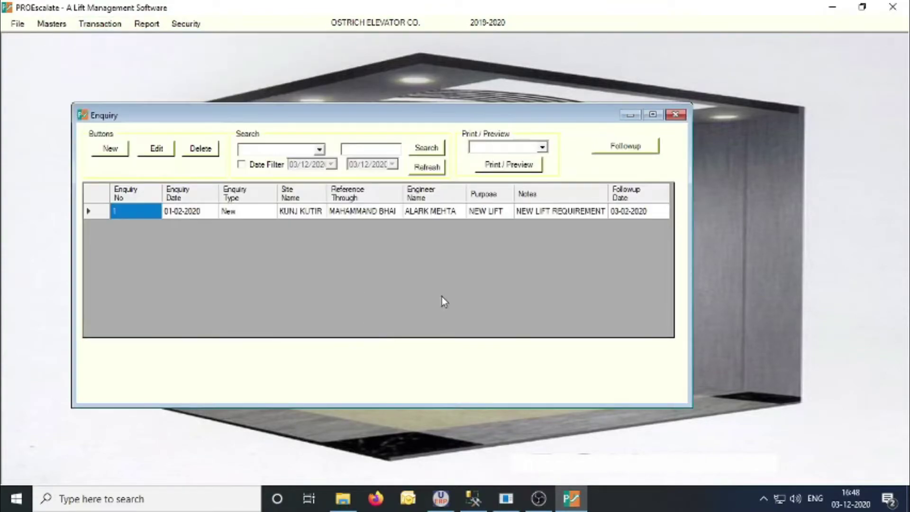
{"action": "left_click", "coordinate": [111, 149]}
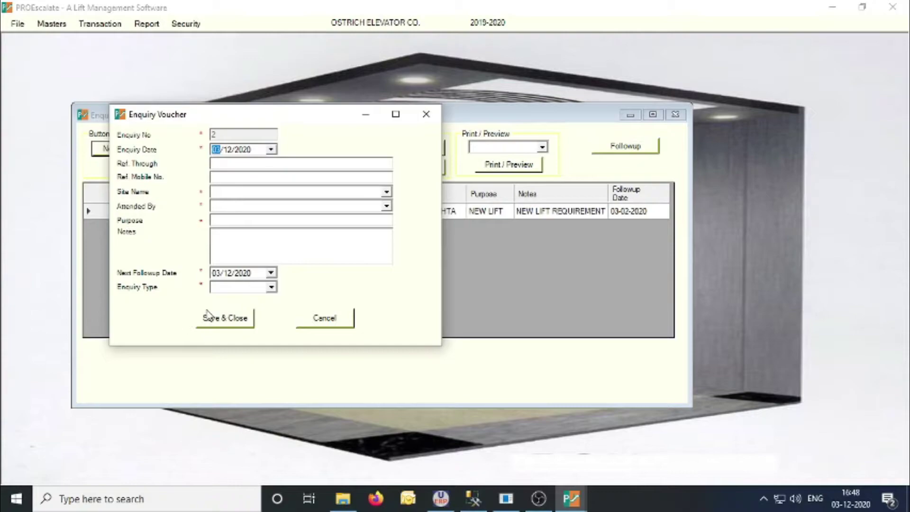
{"action": "left_click", "coordinate": [271, 287]}
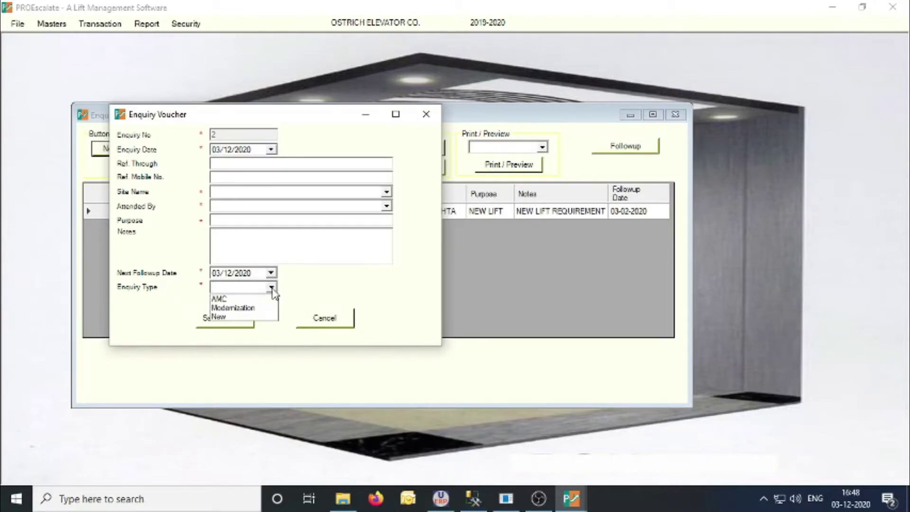
{"action": "left_click", "coordinate": [342, 332]}
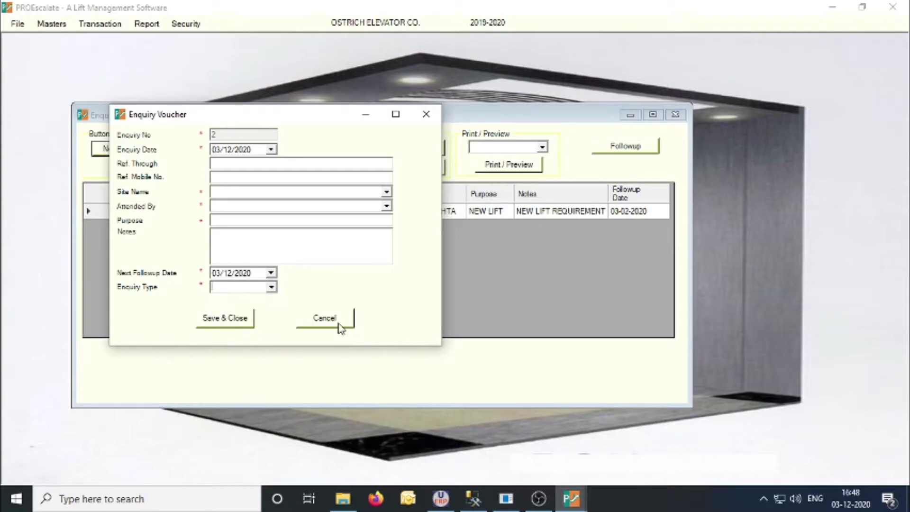
{"action": "left_click", "coordinate": [339, 319]}
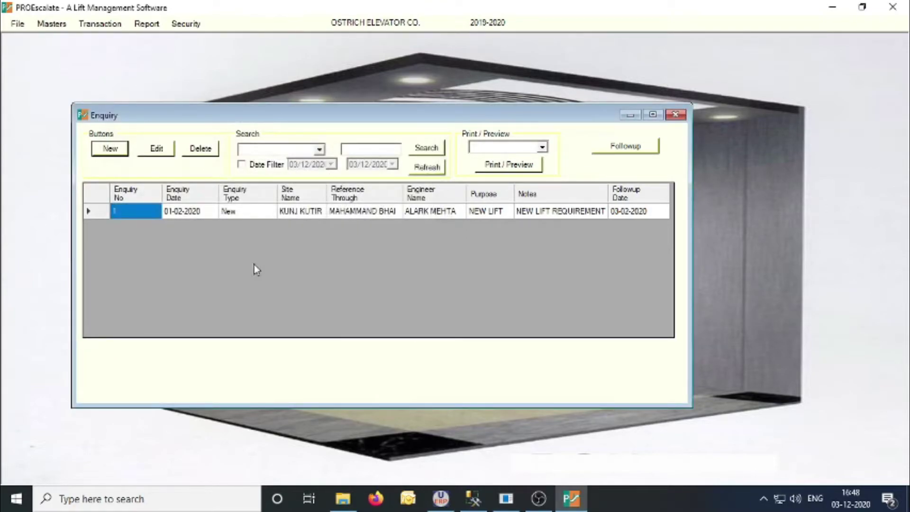
Preview the Enquiry Voucher and Enquiry Register reports, closing each one after viewing.
{"action": "left_click", "coordinate": [544, 149]}
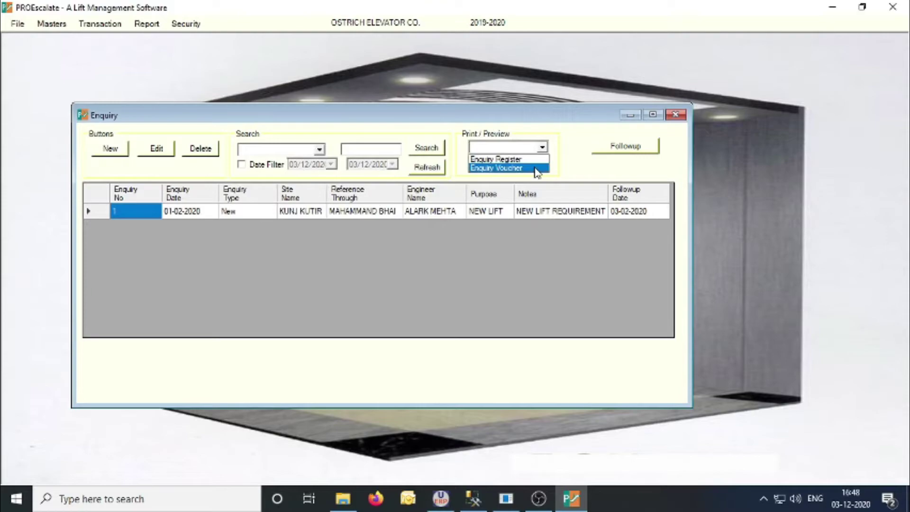
{"action": "left_click", "coordinate": [537, 168]}
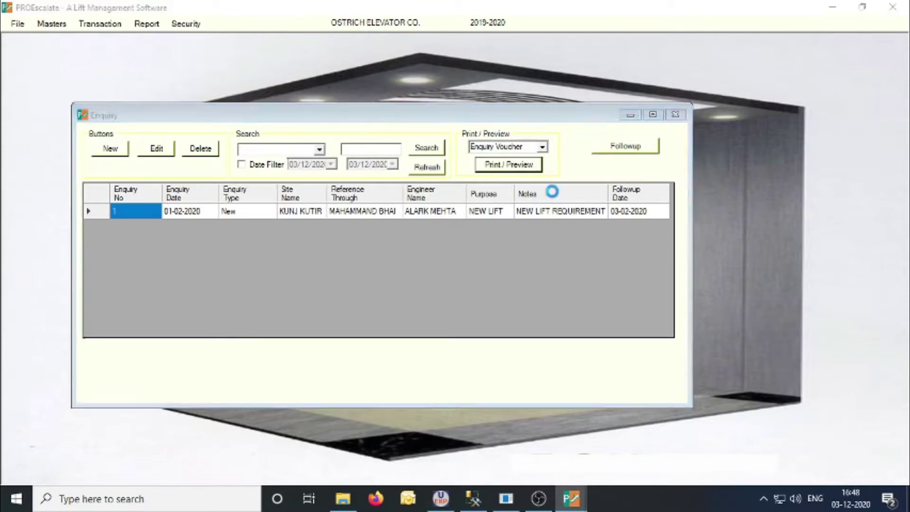
{"action": "left_click", "coordinate": [521, 164]}
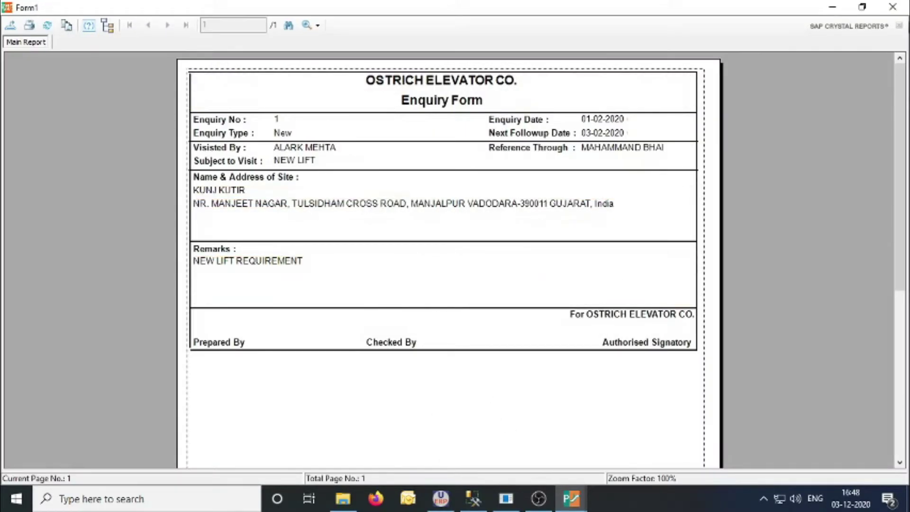
{"action": "left_click", "coordinate": [893, 7]}
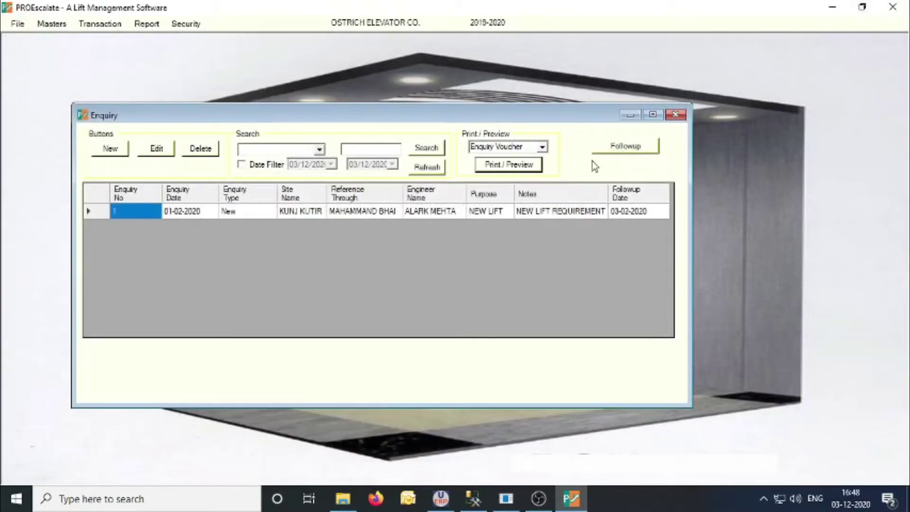
{"action": "left_click", "coordinate": [541, 148]}
{"action": "left_click", "coordinate": [530, 157]}
{"action": "left_click", "coordinate": [531, 165]}
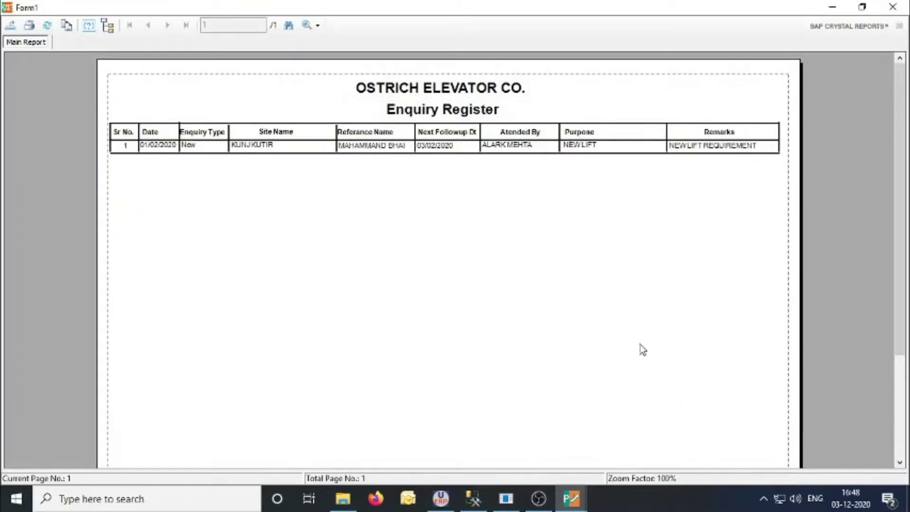
{"action": "left_click", "coordinate": [893, 6]}
Examine the followup voucher for the listed enquiry, cancel it unsaved and close the Enquiry window.
{"action": "left_click", "coordinate": [343, 213]}
{"action": "left_click", "coordinate": [652, 151]}
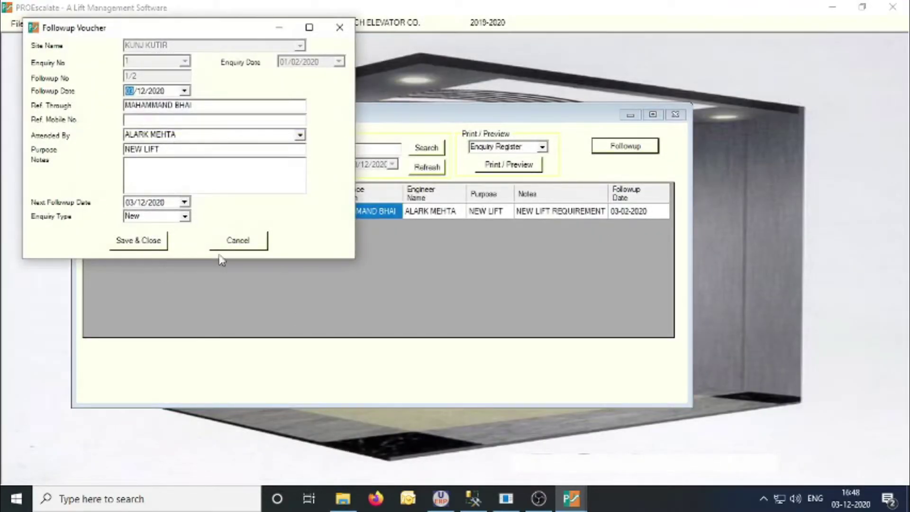
{"action": "left_click", "coordinate": [243, 242]}
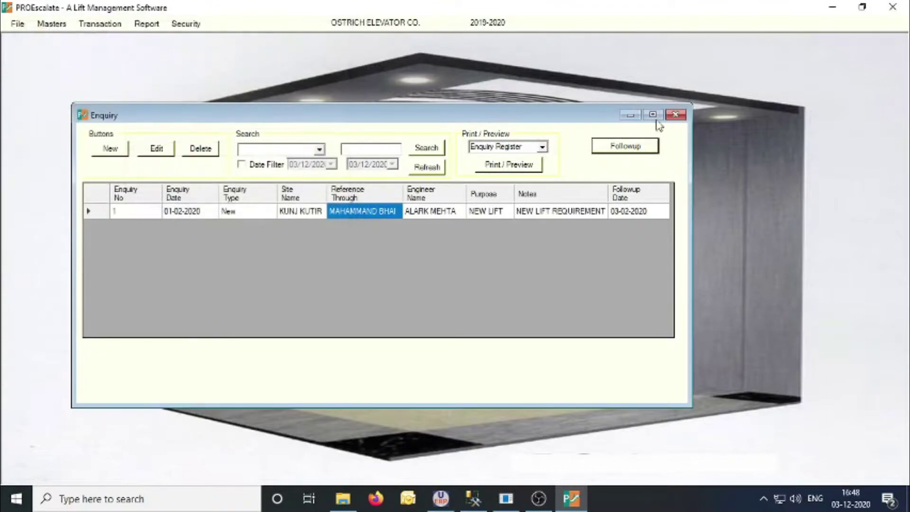
{"action": "left_click", "coordinate": [675, 114]}
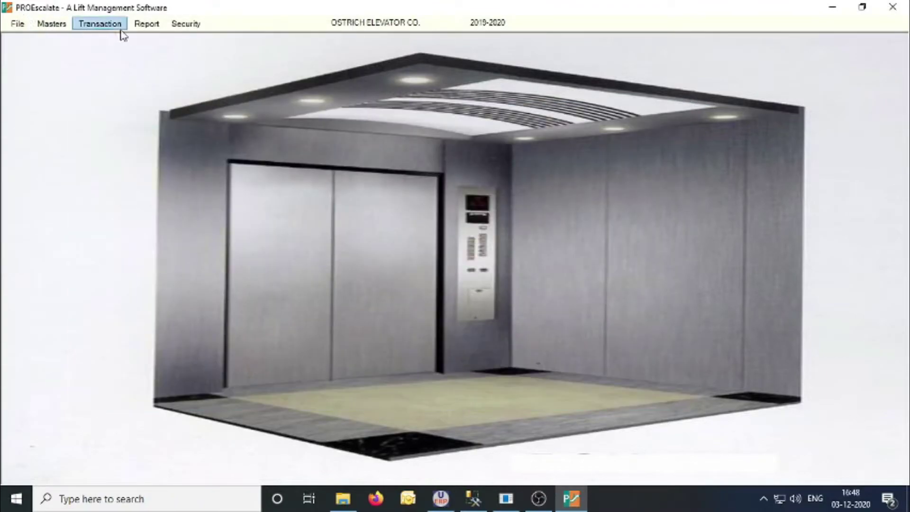
Open the Followup site transaction, examine the followup list and the blank followup voucher, and cancel the entry.
{"action": "left_click", "coordinate": [107, 25]}
{"action": "mouse_move", "coordinate": [190, 39]}
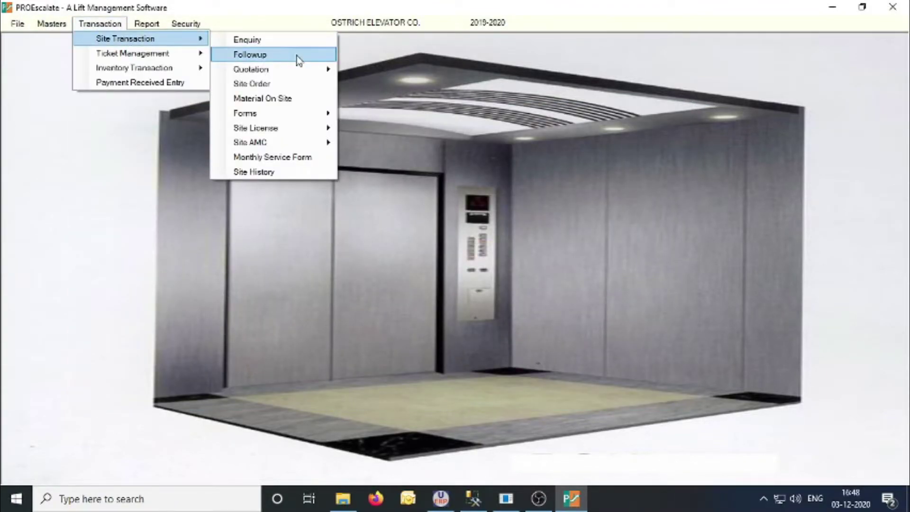
{"action": "left_click", "coordinate": [297, 56]}
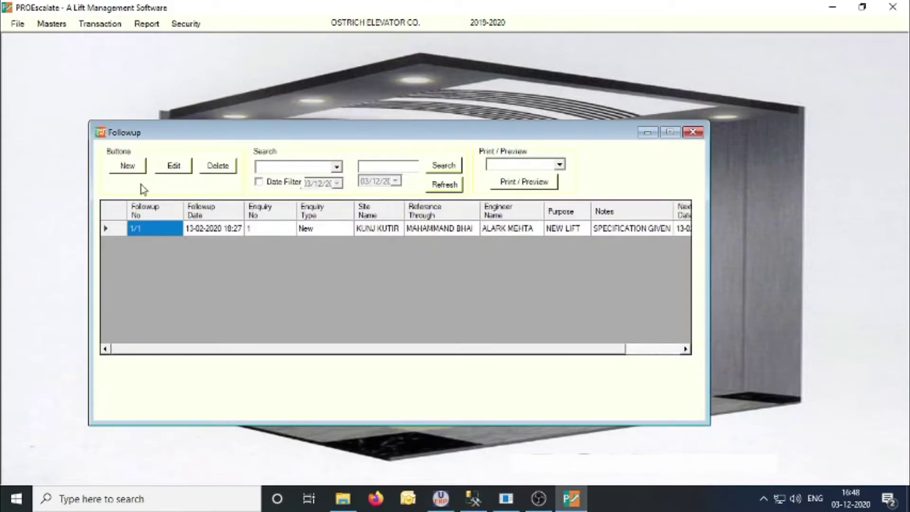
{"action": "left_click", "coordinate": [133, 169]}
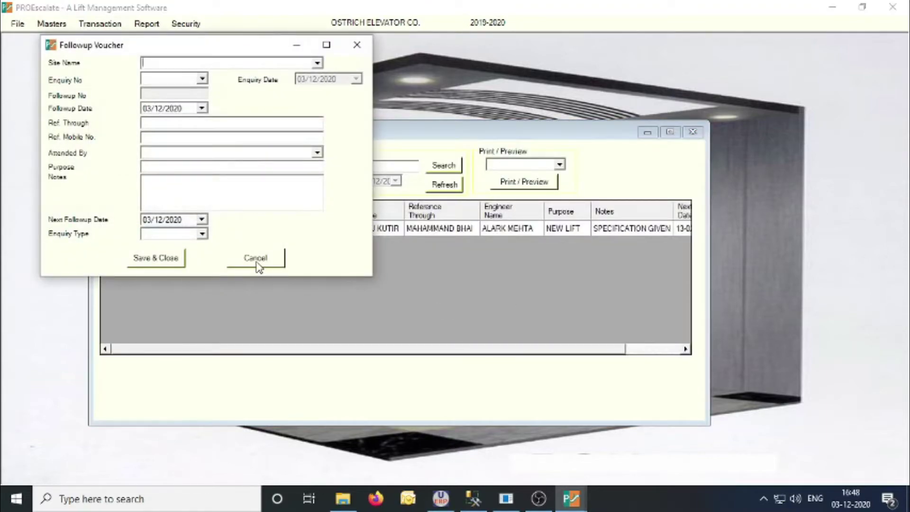
{"action": "left_click", "coordinate": [256, 262]}
{"action": "left_click", "coordinate": [474, 286]}
{"action": "left_click", "coordinate": [356, 44]}
Preview the Followup Register report, then close the report and the Followup window.
{"action": "left_click", "coordinate": [559, 164]}
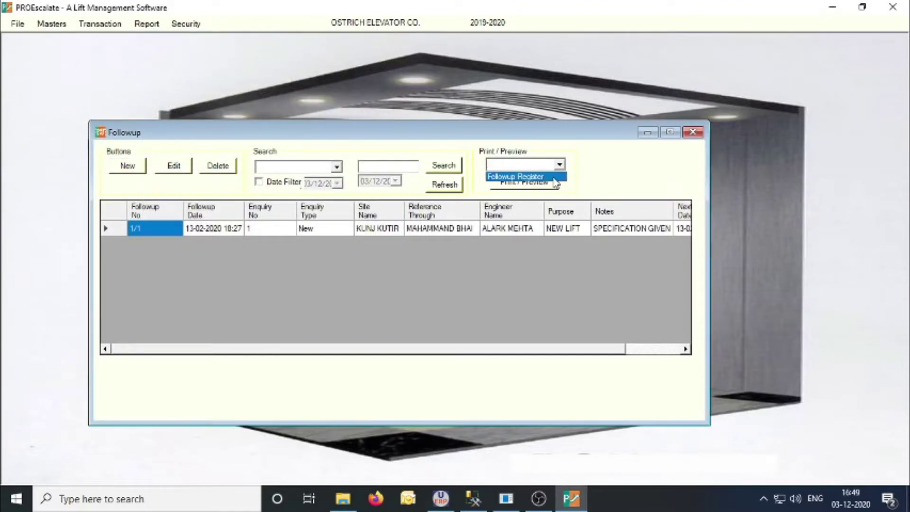
{"action": "left_click", "coordinate": [554, 178]}
{"action": "left_click", "coordinate": [538, 187]}
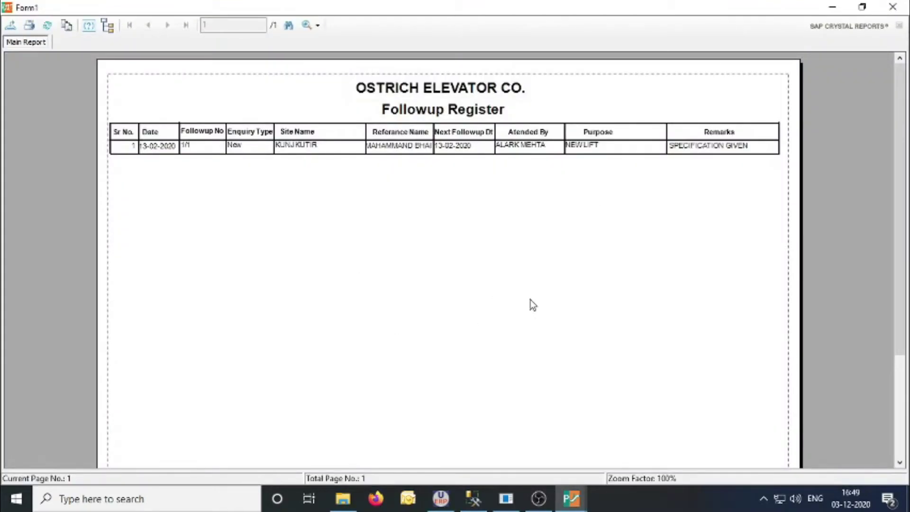
{"action": "left_click", "coordinate": [892, 7]}
{"action": "left_click", "coordinate": [692, 132]}
Open the quotations for new lifts, examine the proposal and elevator details of a blank new proposal voucher, and cancel it.
{"action": "left_click", "coordinate": [121, 25]}
{"action": "mouse_move", "coordinate": [144, 43]}
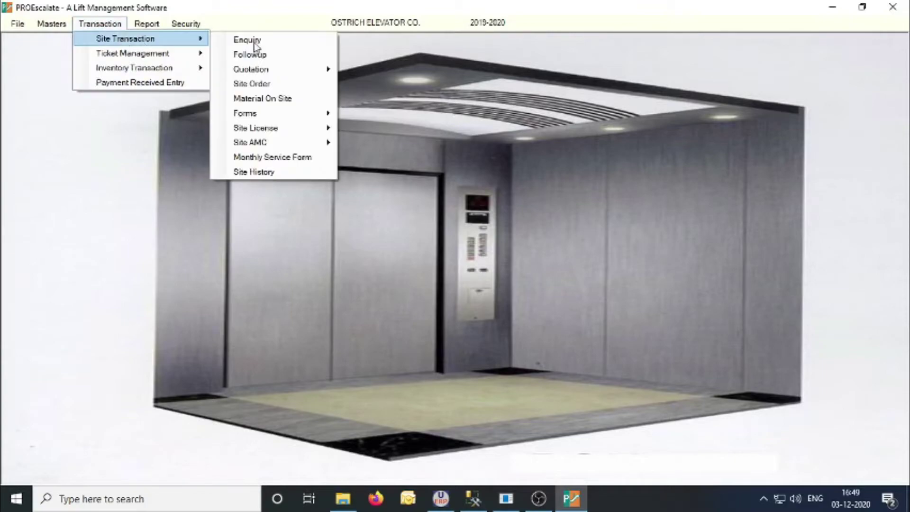
{"action": "mouse_move", "coordinate": [290, 70]}
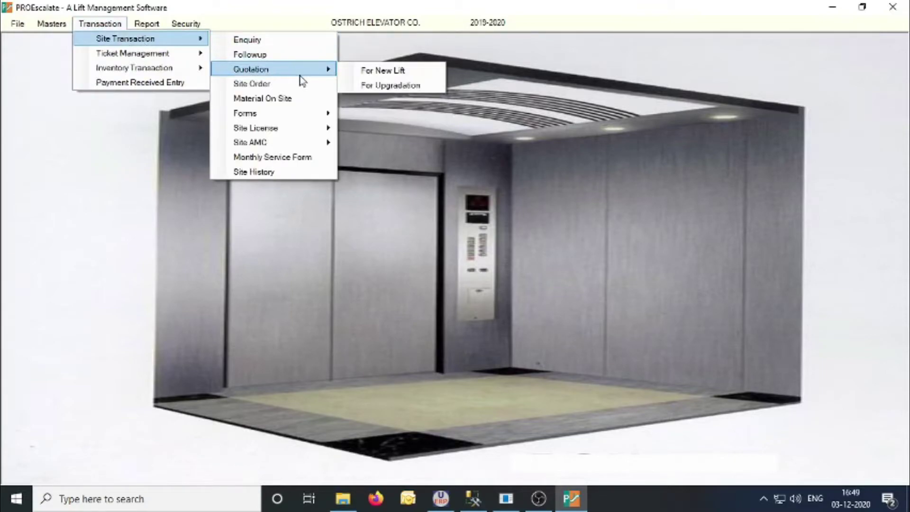
{"action": "left_click", "coordinate": [394, 71]}
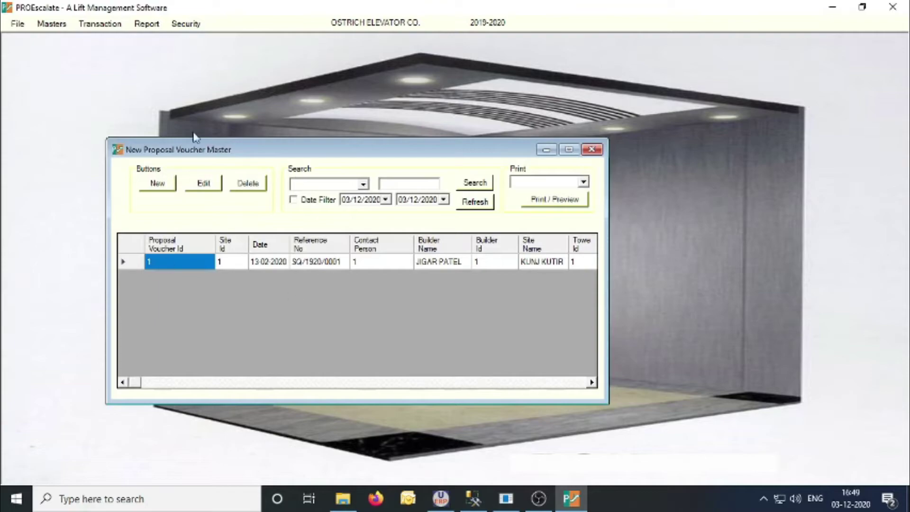
{"action": "left_click", "coordinate": [167, 187]}
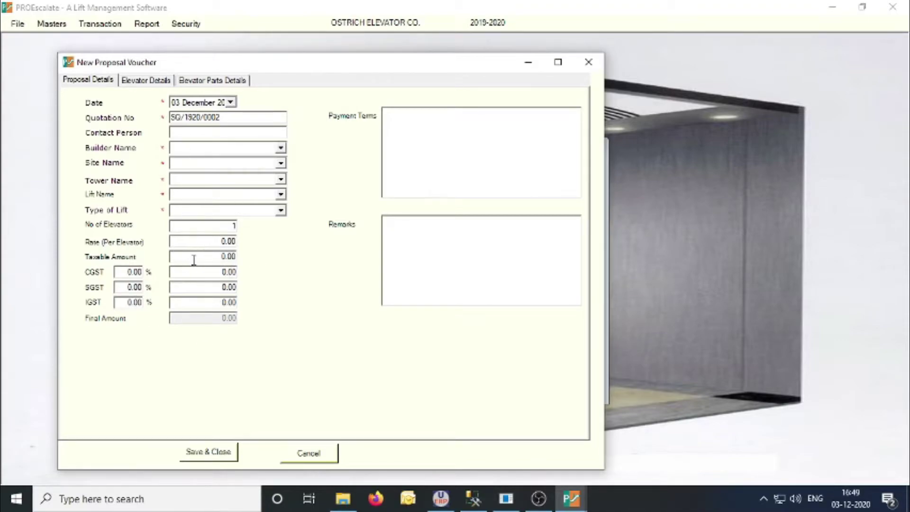
{"action": "left_click", "coordinate": [147, 85]}
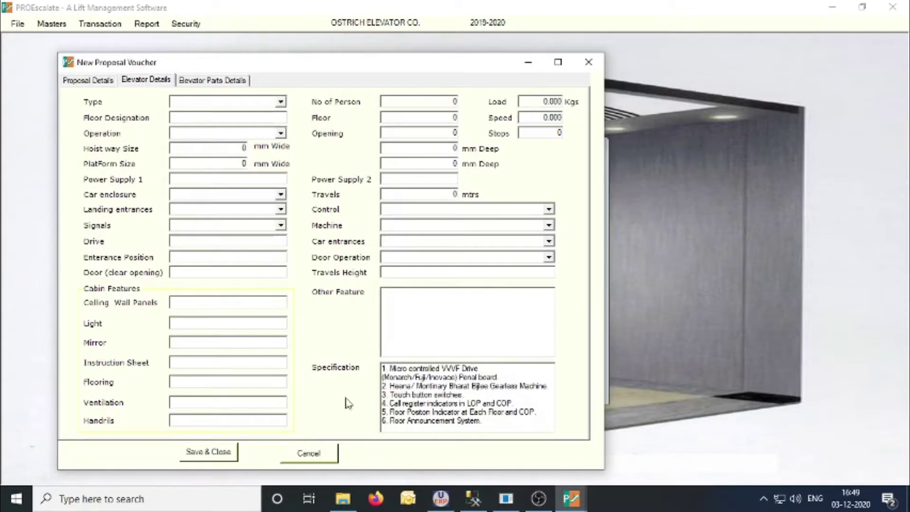
{"action": "left_click", "coordinate": [309, 453]}
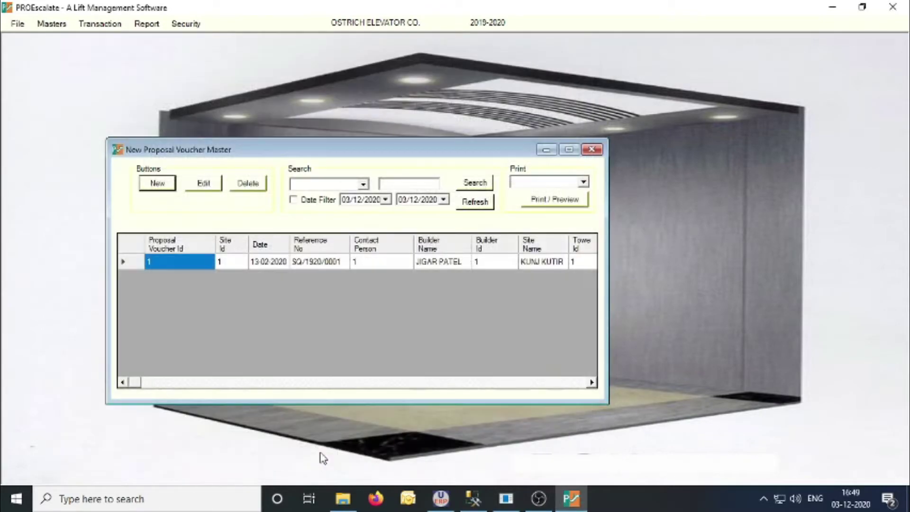
Preview the Proposal Voucher report of the listed proposal and examine its cover letter and elevator specification page.
{"action": "left_click", "coordinate": [584, 182]}
{"action": "left_click", "coordinate": [568, 203]}
{"action": "left_click", "coordinate": [553, 199]}
{"action": "scroll", "coordinate": [534, 212], "scroll_direction": "down", "scroll_amount": 5}
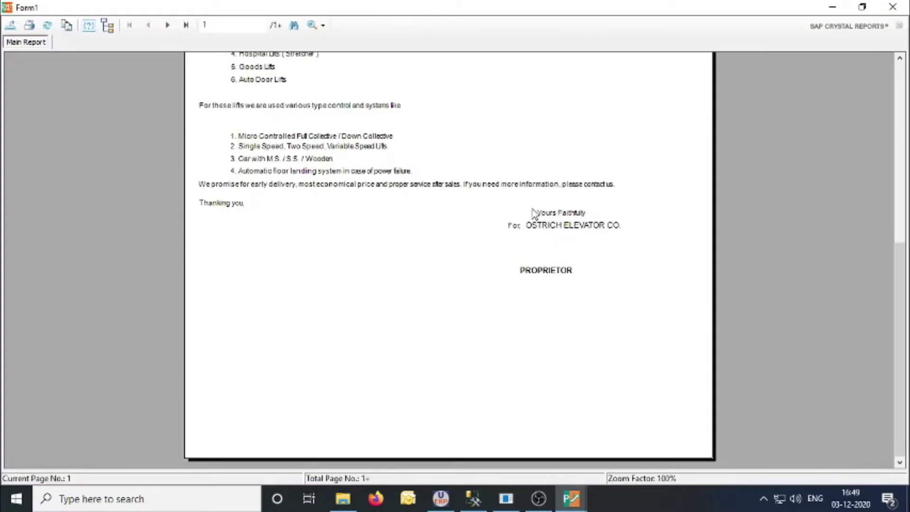
{"action": "scroll", "coordinate": [305, 142], "scroll_direction": "up", "scroll_amount": 3}
{"action": "left_click", "coordinate": [167, 25]}
{"action": "scroll", "coordinate": [385, 232], "scroll_direction": "down", "scroll_amount": 5}
{"action": "scroll", "coordinate": [385, 230], "scroll_direction": "up", "scroll_amount": 5}
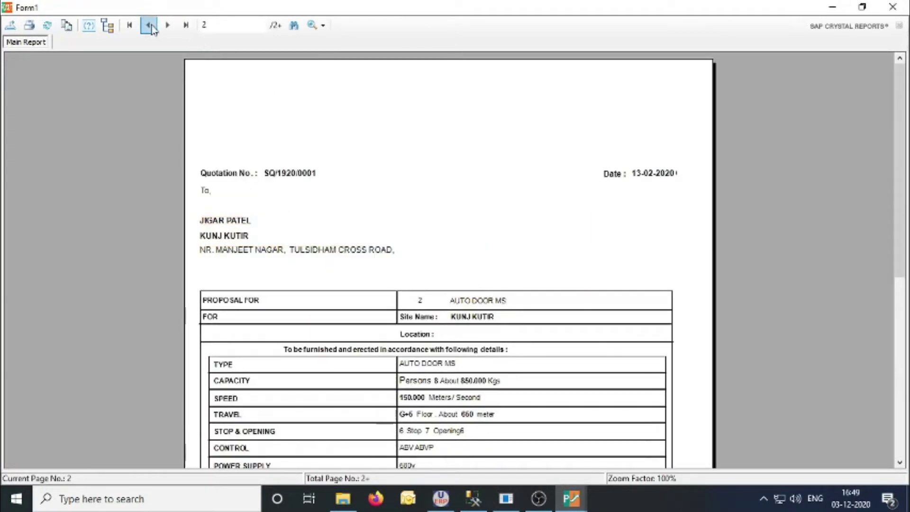
Examine the remaining quotation pages, from elevator parts and payment terms to the validity period, and close the report.
{"action": "left_click", "coordinate": [166, 26]}
{"action": "left_click", "coordinate": [167, 27]}
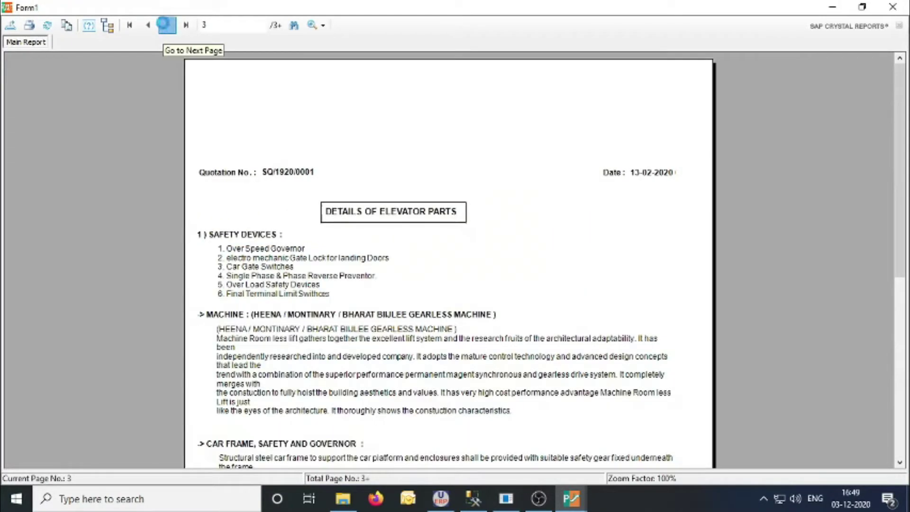
{"action": "left_click", "coordinate": [167, 26]}
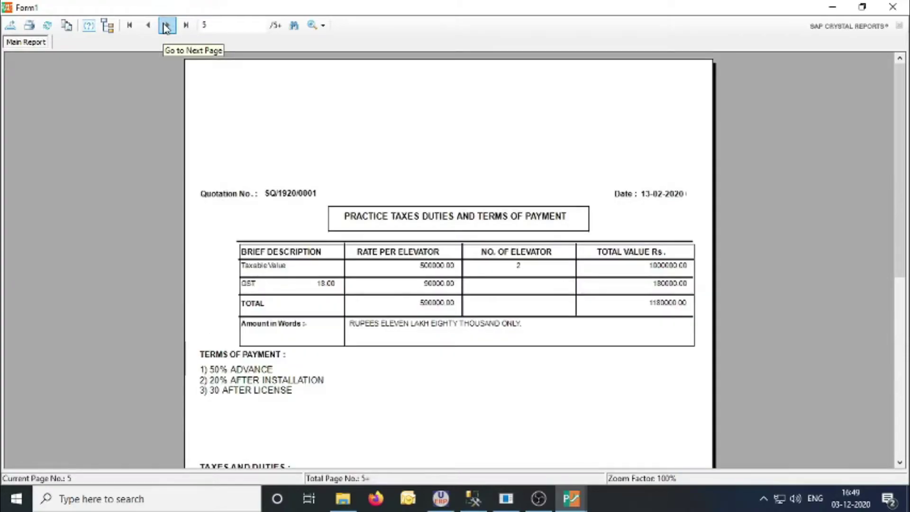
{"action": "left_click", "coordinate": [166, 27]}
{"action": "left_click", "coordinate": [167, 26]}
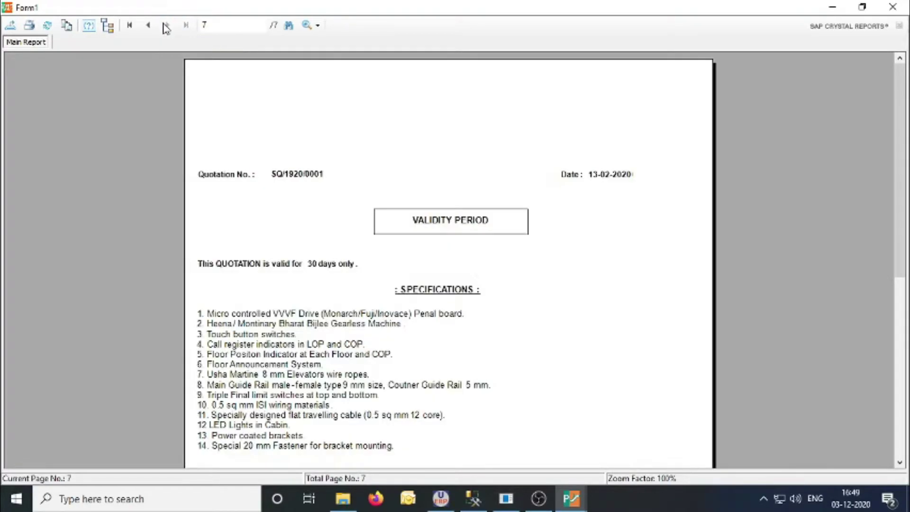
{"action": "scroll", "coordinate": [619, 323], "scroll_direction": "down", "scroll_amount": 3}
{"action": "scroll", "coordinate": [888, 17], "scroll_direction": "up", "scroll_amount": 3}
{"action": "left_click", "coordinate": [892, 7]}
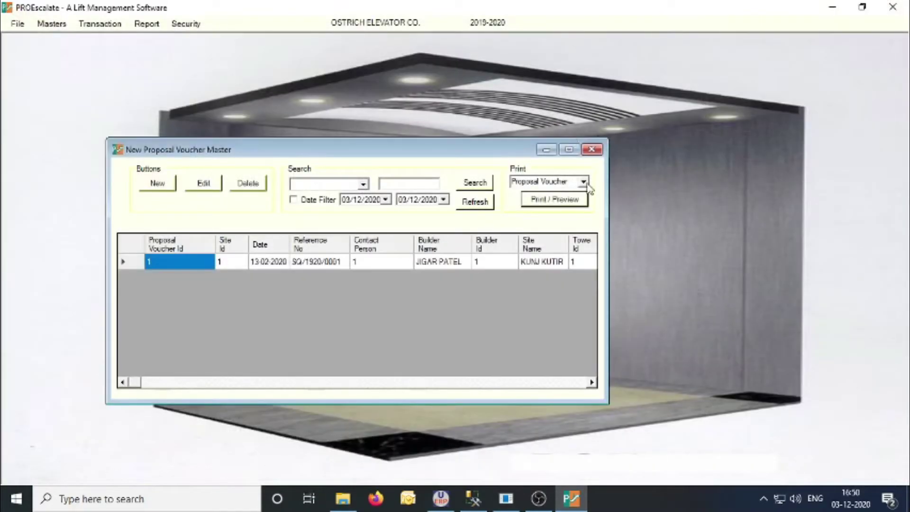
Preview the Proposal Register report, then close the report and the New Proposal Voucher Master window.
{"action": "left_click", "coordinate": [586, 183]}
{"action": "left_click", "coordinate": [566, 195]}
{"action": "left_click", "coordinate": [562, 207]}
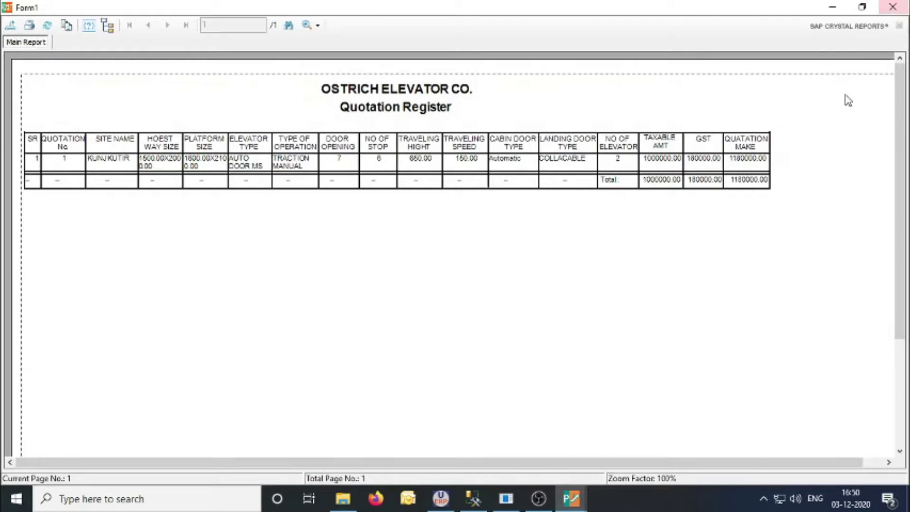
{"action": "left_click", "coordinate": [890, 8]}
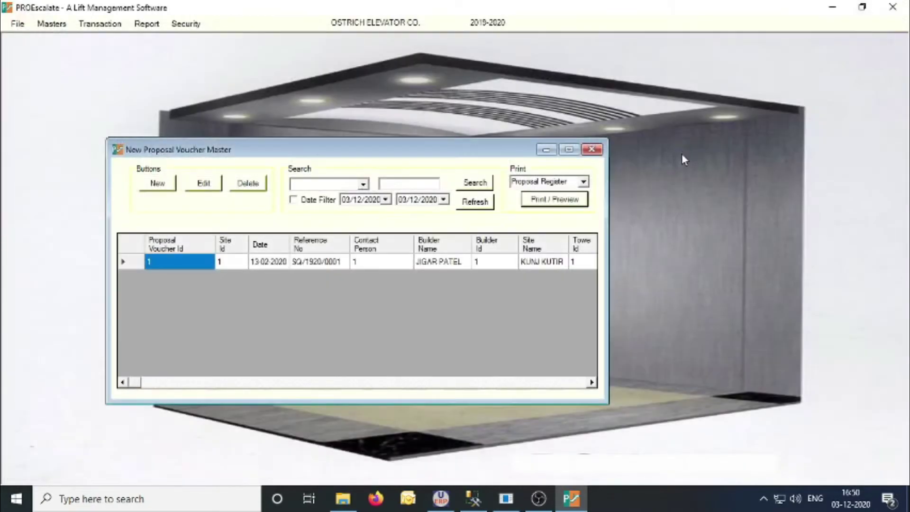
{"action": "left_click", "coordinate": [592, 149]}
Open the site orders, examine the proposal details of a blank new Site Order Voucher, and close the voucher unsaved.
{"action": "left_click", "coordinate": [103, 24]}
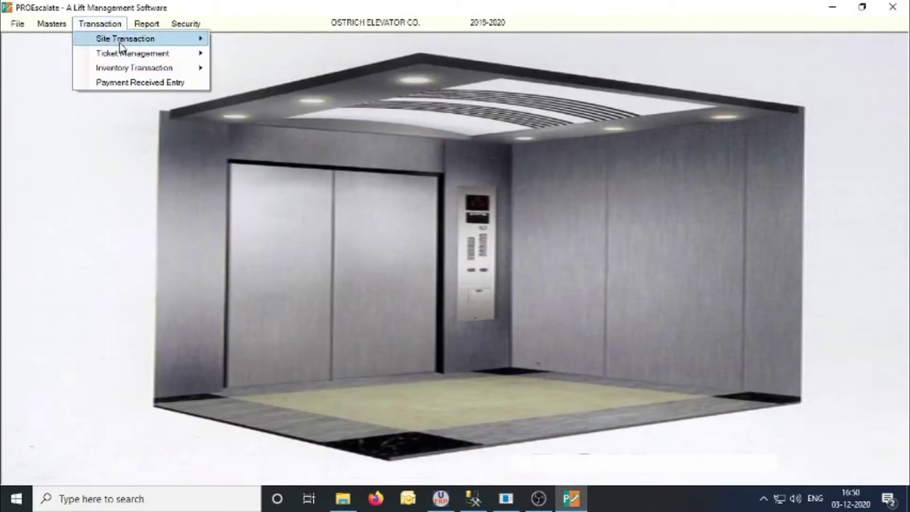
{"action": "mouse_move", "coordinate": [119, 41]}
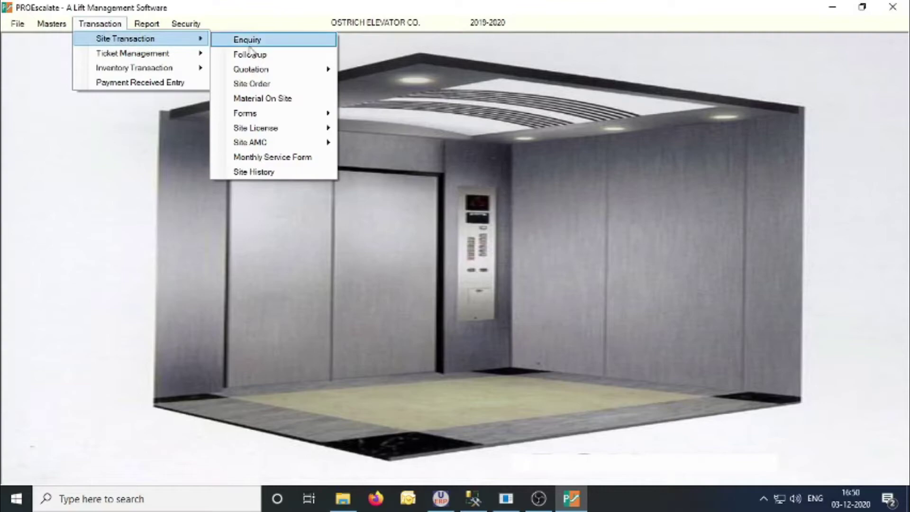
{"action": "left_click", "coordinate": [264, 89]}
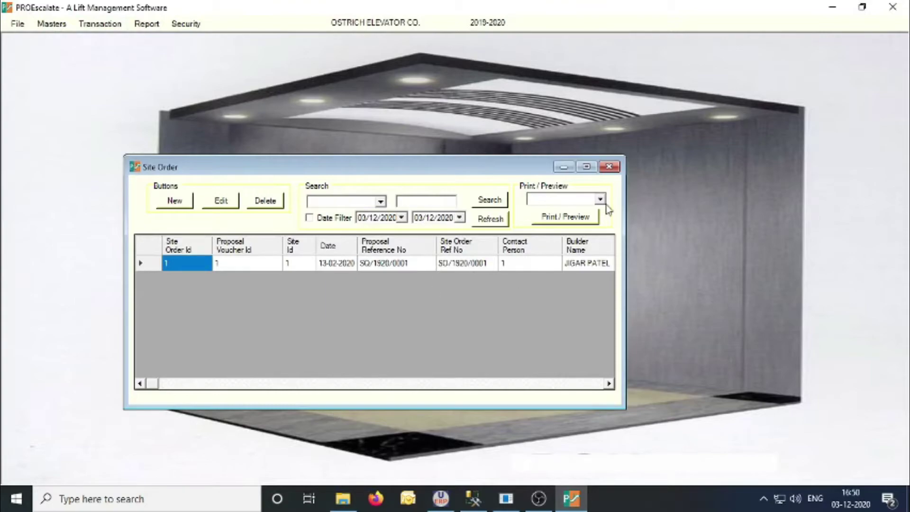
{"action": "left_click", "coordinate": [176, 201]}
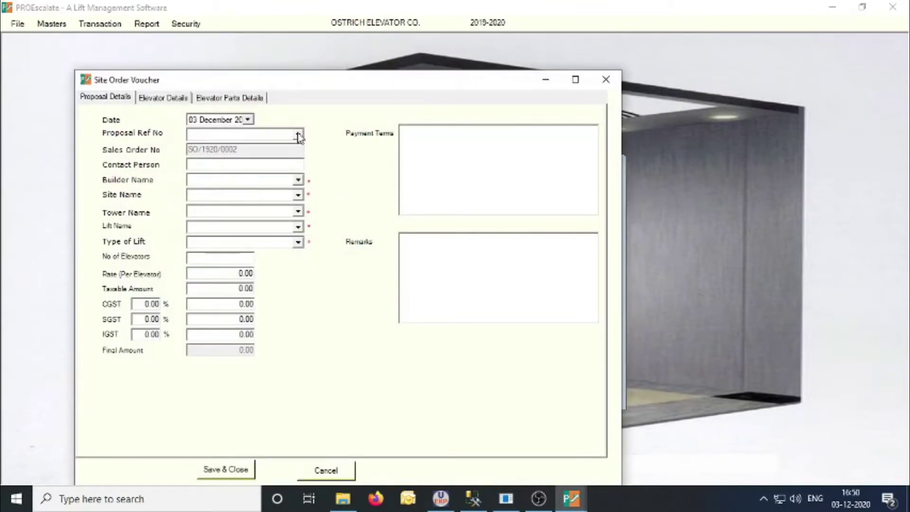
{"action": "left_click", "coordinate": [299, 136]}
{"action": "left_click", "coordinate": [299, 138]}
{"action": "left_click", "coordinate": [606, 79]}
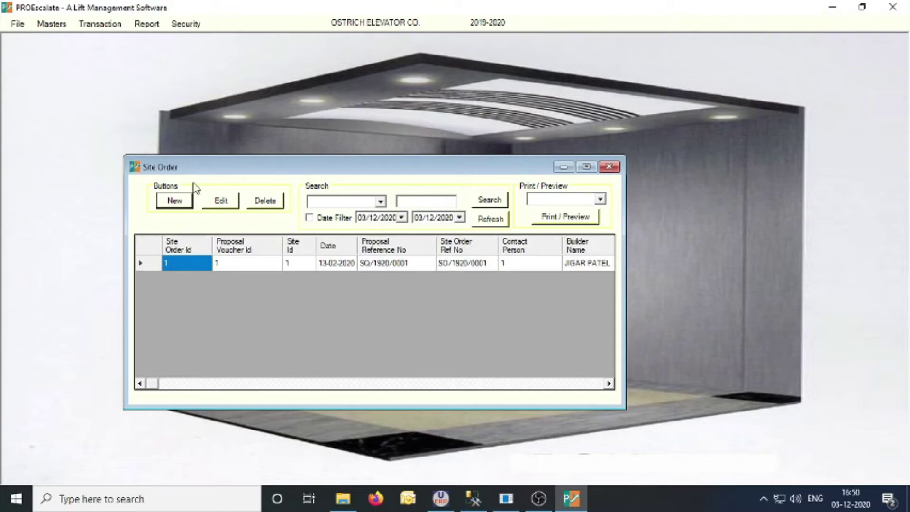
Preview the Site Order Voucher report of the listed order and examine its pages through to the customer's preparatory work.
{"action": "left_click", "coordinate": [600, 199]}
{"action": "left_click", "coordinate": [599, 220]}
{"action": "left_click", "coordinate": [596, 218]}
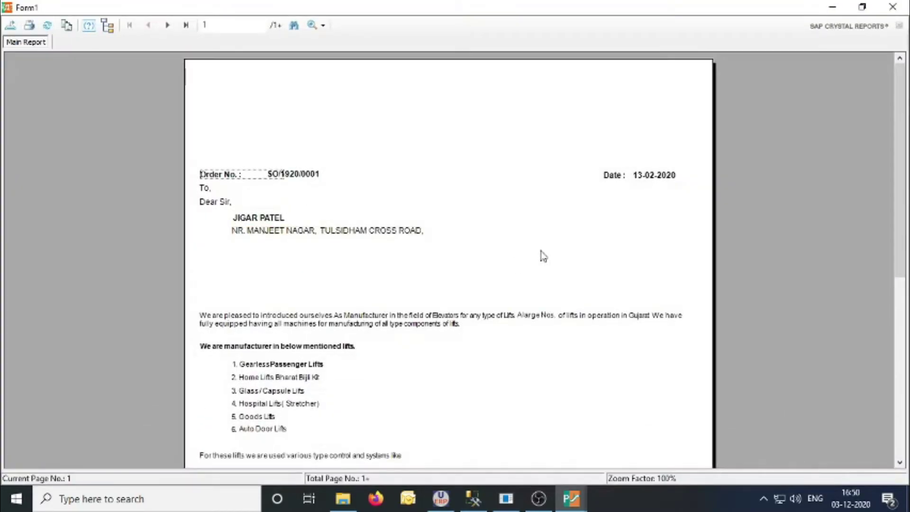
{"action": "scroll", "coordinate": [544, 256], "scroll_direction": "down", "scroll_amount": 5}
{"action": "left_click", "coordinate": [164, 26]}
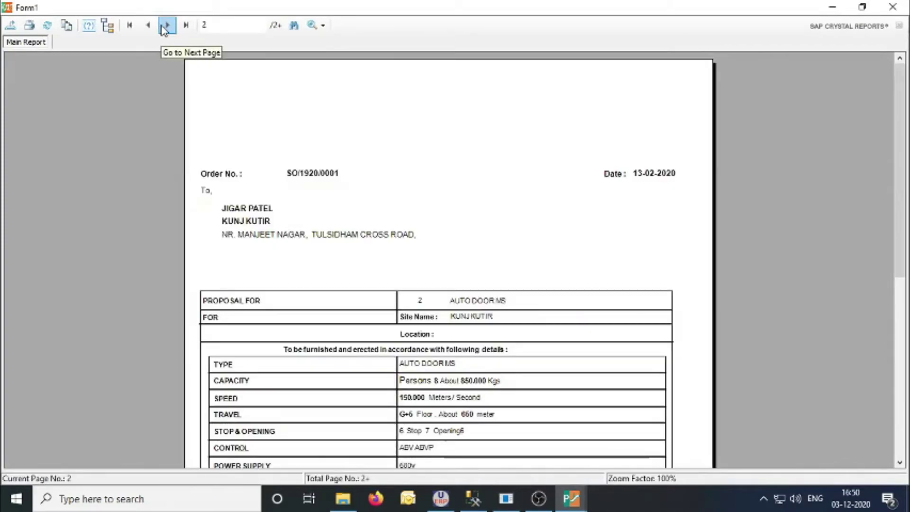
{"action": "left_click", "coordinate": [165, 27]}
{"action": "left_click", "coordinate": [165, 26]}
{"action": "left_click", "coordinate": [165, 27]}
{"action": "left_click", "coordinate": [165, 27]}
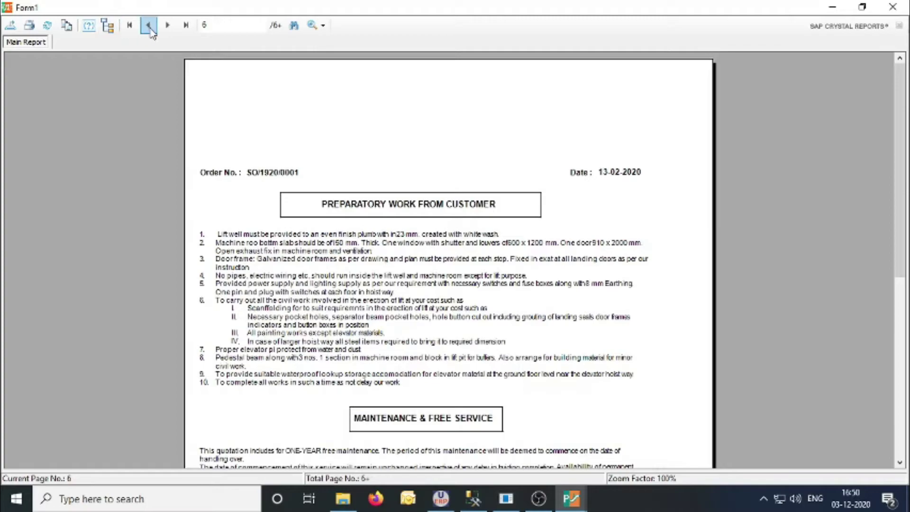
Go back to the report's page on taxes, duties and terms of payment, examine it, and close the report.
{"action": "left_click", "coordinate": [147, 25]}
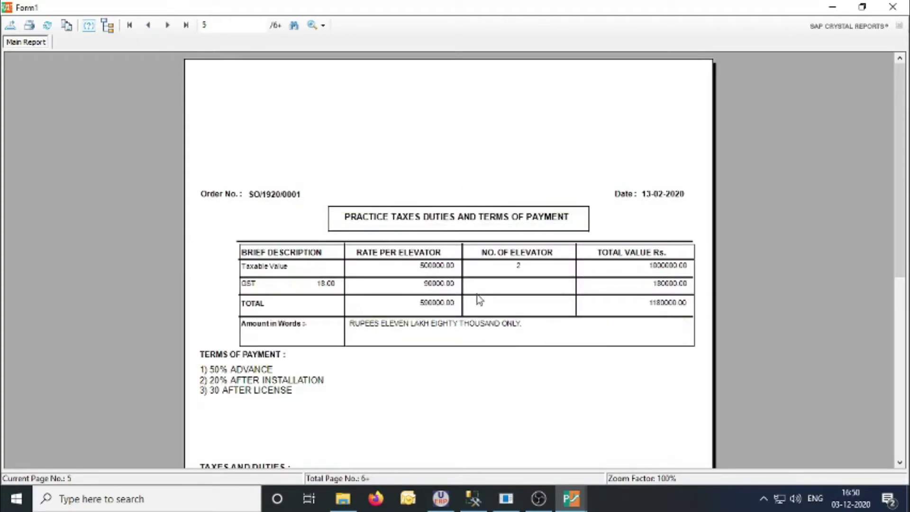
{"action": "left_click", "coordinate": [563, 331]}
{"action": "scroll", "coordinate": [568, 351], "scroll_direction": "down", "scroll_amount": 3}
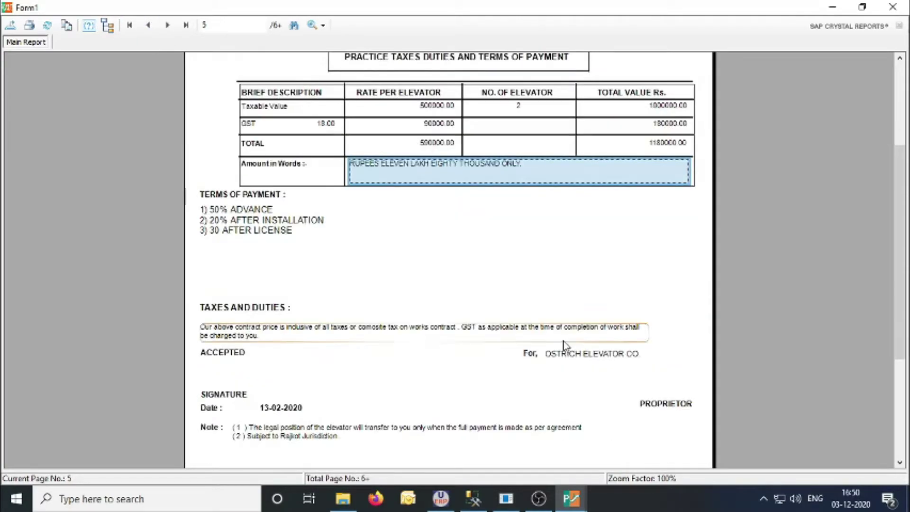
{"action": "scroll", "coordinate": [564, 344], "scroll_direction": "up", "scroll_amount": 2}
{"action": "left_click", "coordinate": [892, 7]}
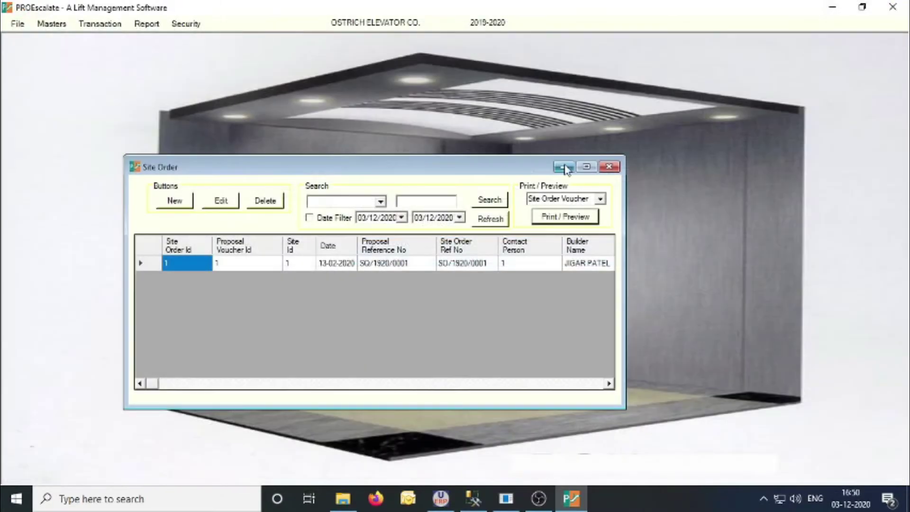
Preview the Site Order Register report, then close the report and the Site Order window.
{"action": "left_click", "coordinate": [600, 199]}
{"action": "left_click", "coordinate": [580, 209]}
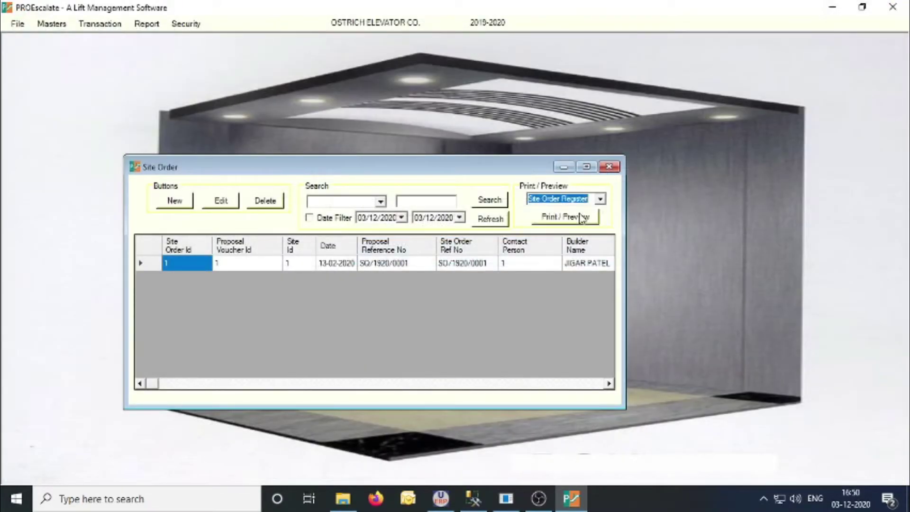
{"action": "left_click", "coordinate": [570, 218]}
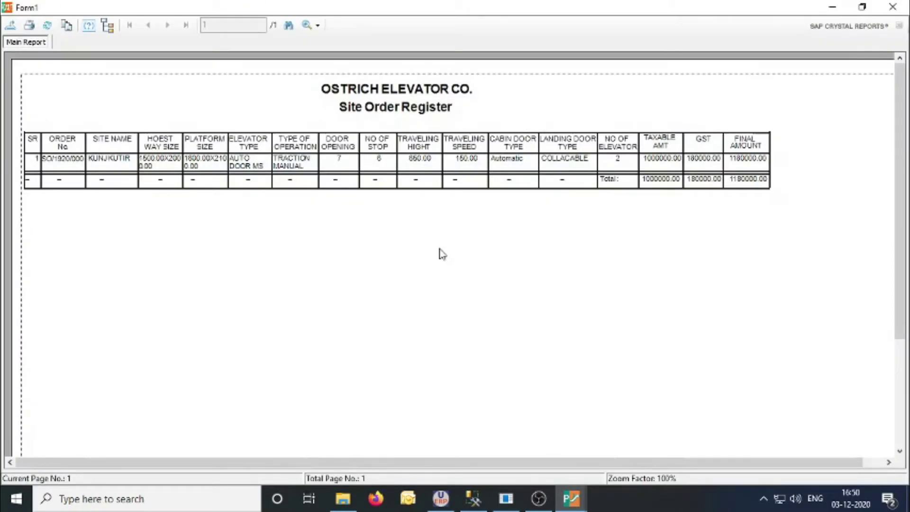
{"action": "left_click", "coordinate": [892, 7]}
{"action": "left_click", "coordinate": [614, 169]}
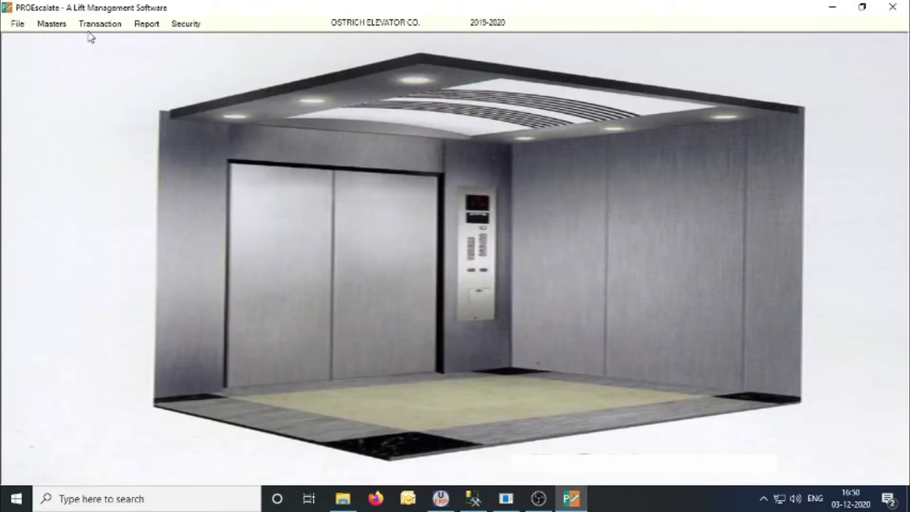
Open the Material On Site transactions, examine a blank new voucher, and close both the voucher and the list.
{"action": "left_click", "coordinate": [100, 24]}
{"action": "mouse_move", "coordinate": [111, 43]}
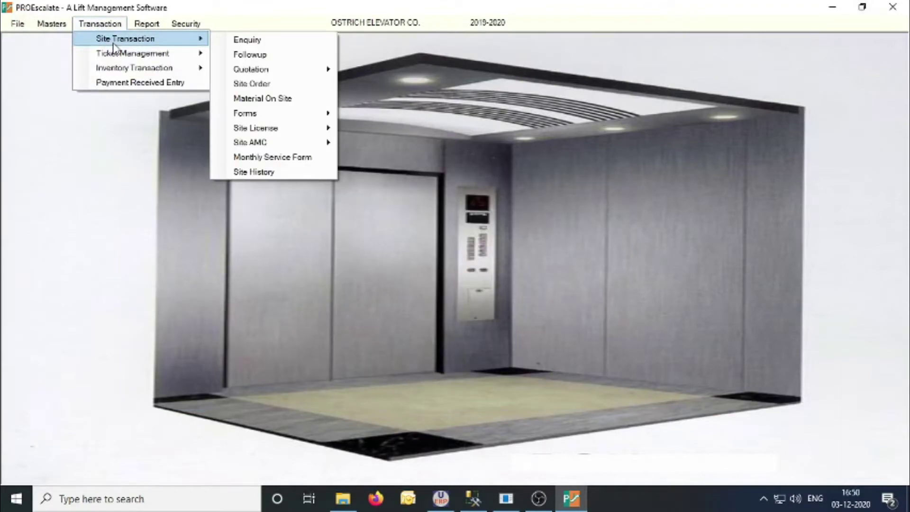
{"action": "left_click", "coordinate": [271, 99]}
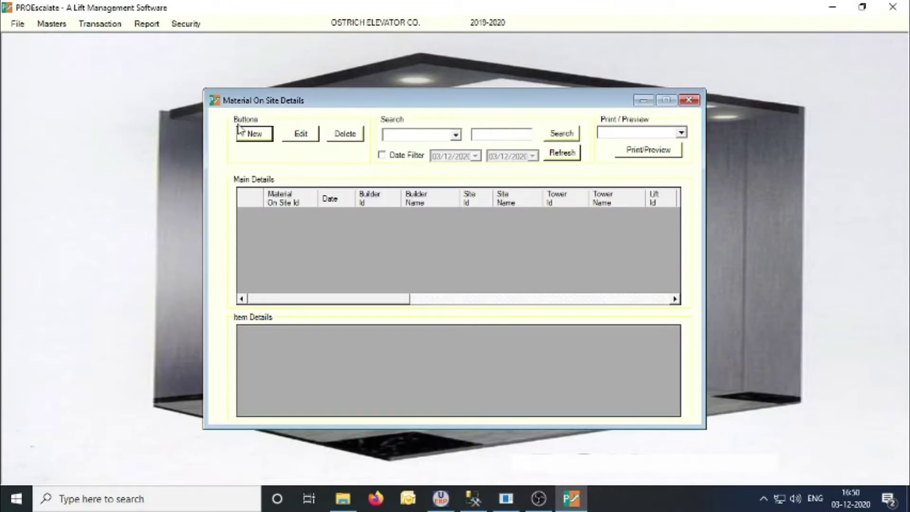
{"action": "left_click", "coordinate": [247, 137]}
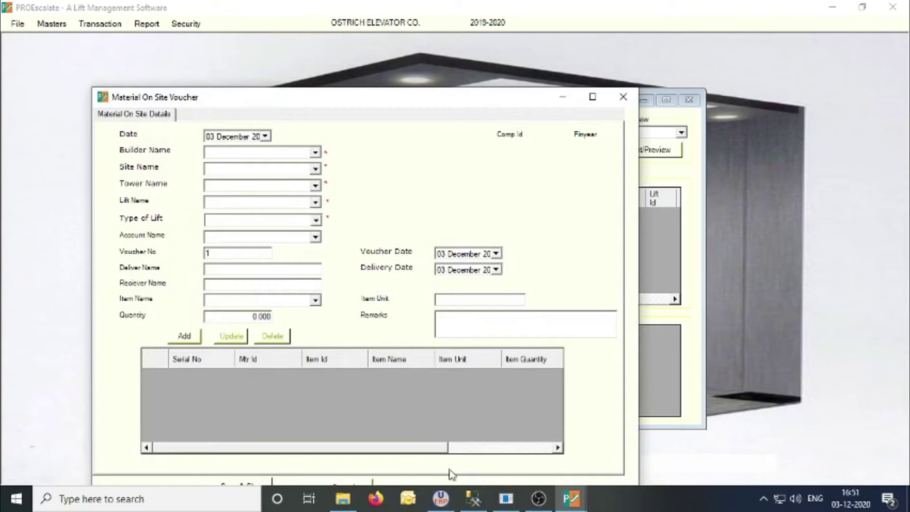
{"action": "left_click", "coordinate": [623, 96]}
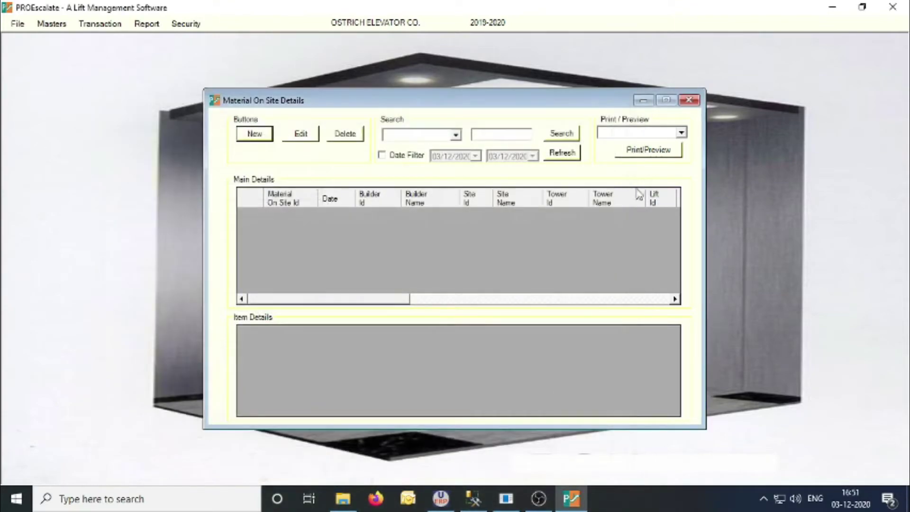
{"action": "left_click", "coordinate": [689, 99]}
Open the Form A list, examine all five detail pages of a blank new Form A, and close the form unsaved.
{"action": "left_click", "coordinate": [118, 25]}
{"action": "mouse_move", "coordinate": [121, 45]}
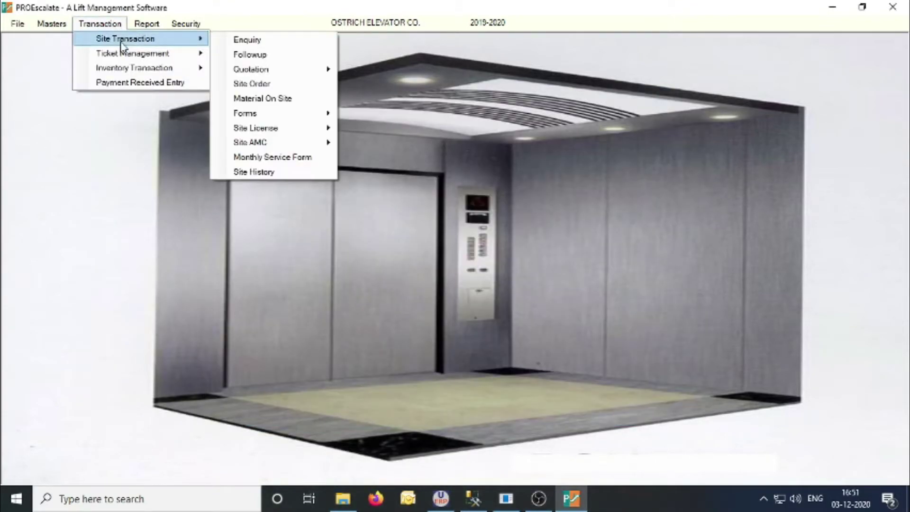
{"action": "mouse_move", "coordinate": [325, 119]}
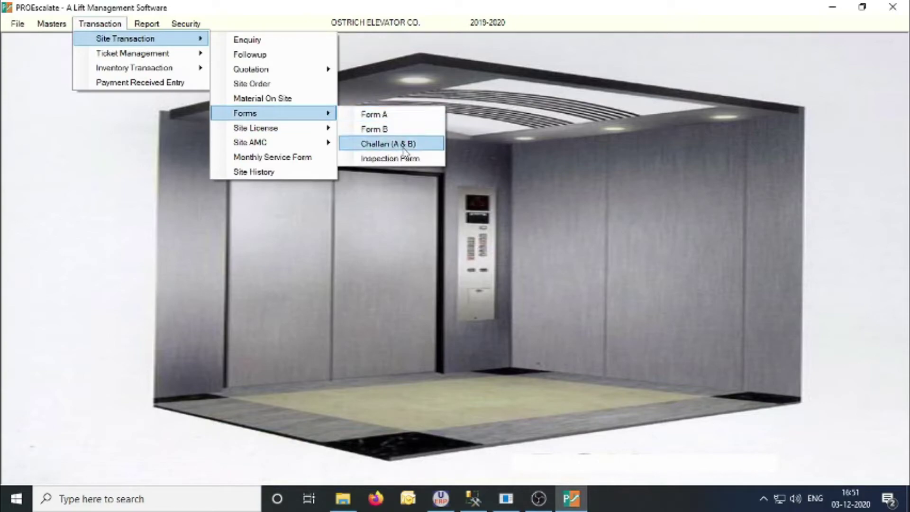
{"action": "left_click", "coordinate": [400, 118]}
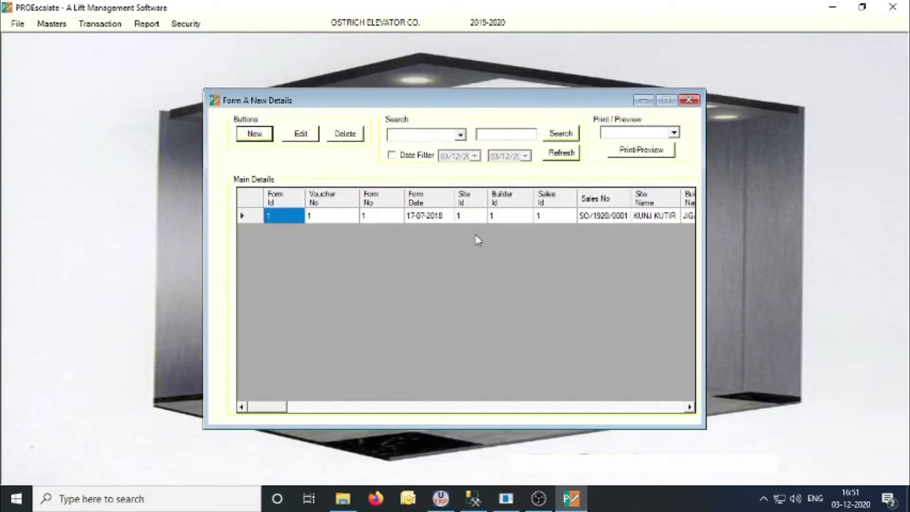
{"action": "left_click", "coordinate": [255, 135]}
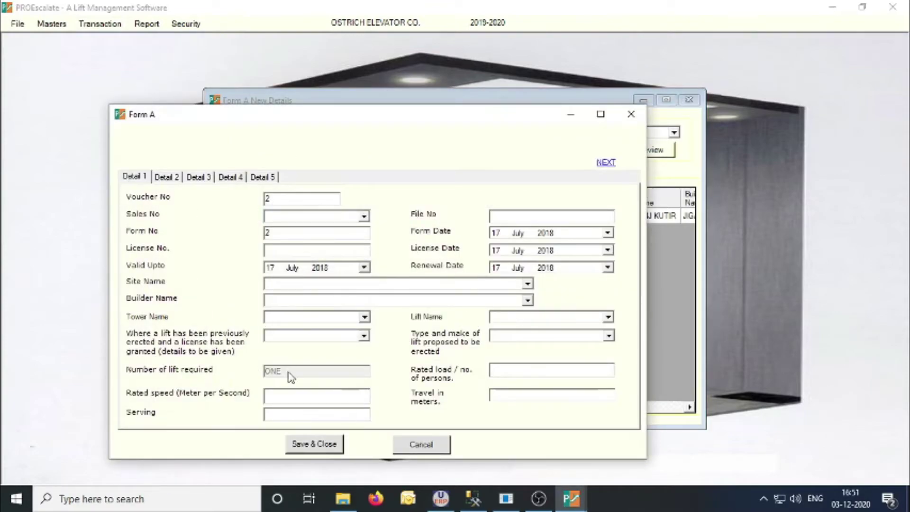
{"action": "left_click", "coordinate": [171, 178]}
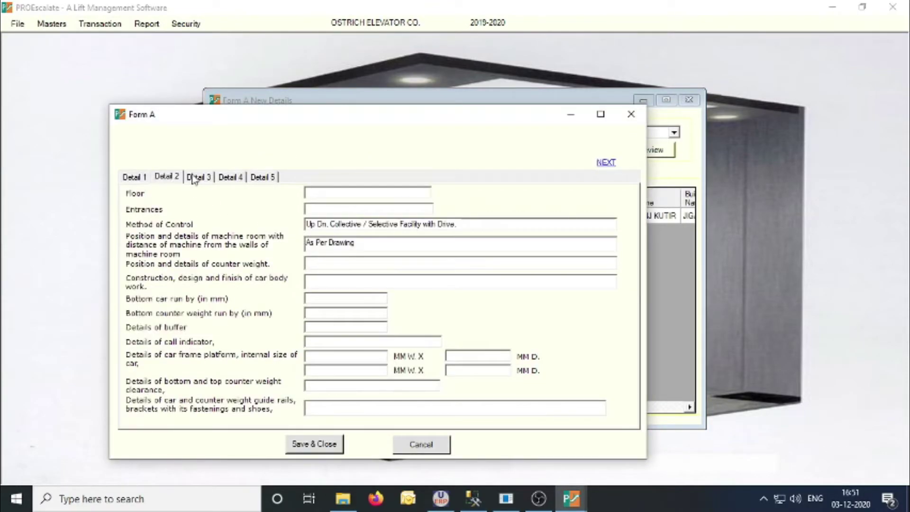
{"action": "left_click", "coordinate": [197, 177]}
{"action": "left_click", "coordinate": [234, 177]}
{"action": "left_click", "coordinate": [277, 178]}
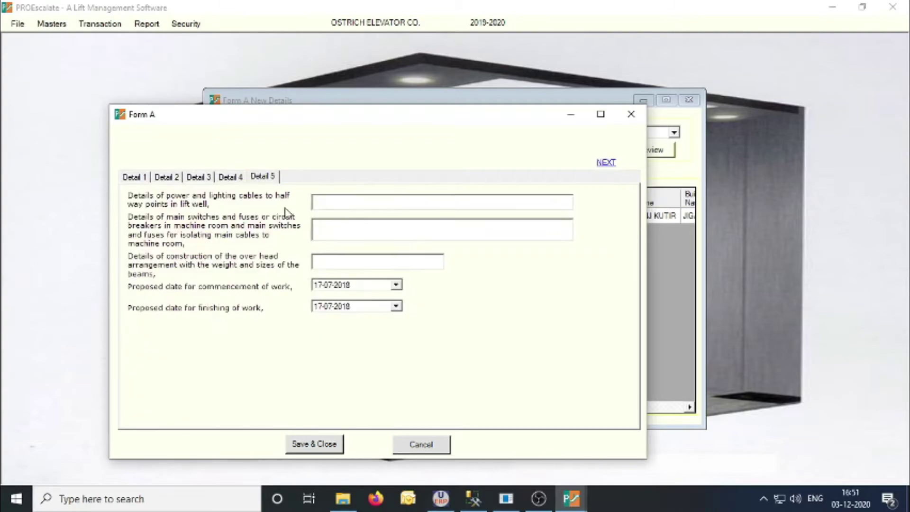
{"action": "left_click", "coordinate": [422, 445]}
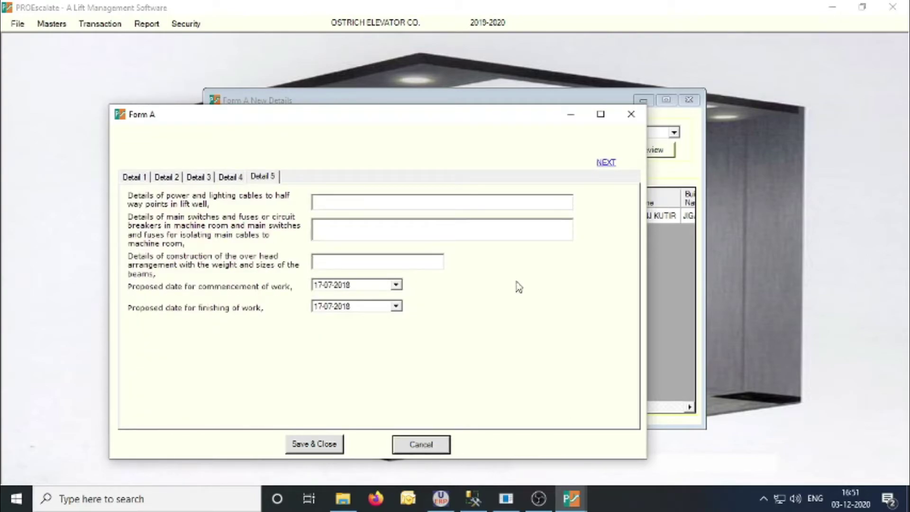
{"action": "left_click", "coordinate": [631, 114]}
Preview the FormA Voucher report, examine its pages from the permission application to the Annexure-III declaration, and close it.
{"action": "left_click", "coordinate": [673, 133]}
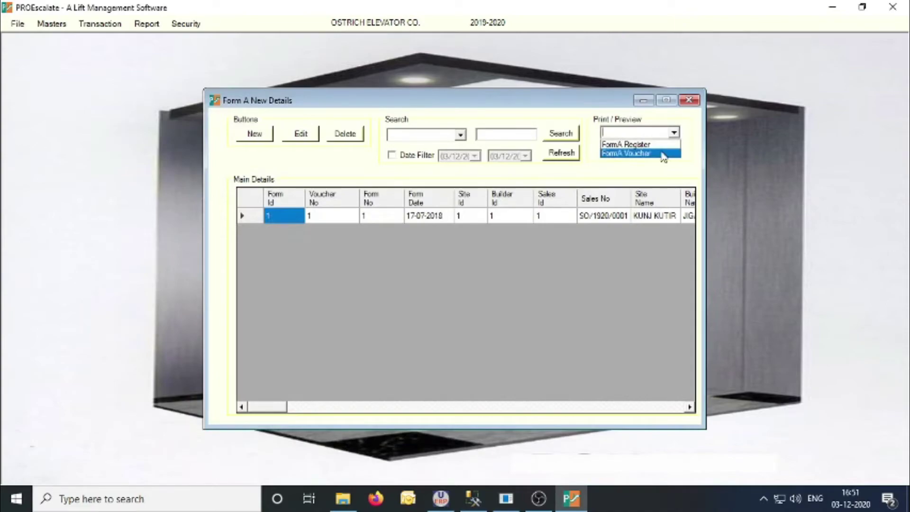
{"action": "left_click", "coordinate": [662, 153]}
{"action": "left_click", "coordinate": [663, 153]}
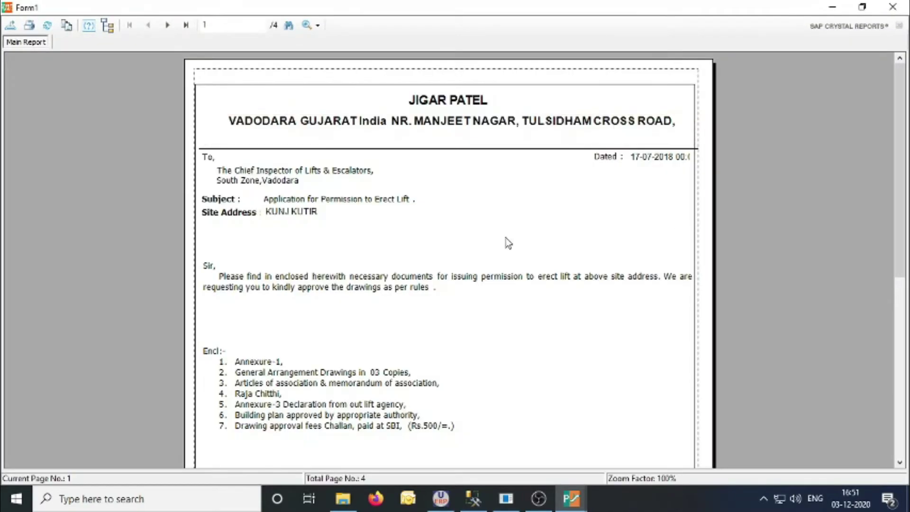
{"action": "scroll", "coordinate": [519, 266], "scroll_direction": "down", "scroll_amount": 10}
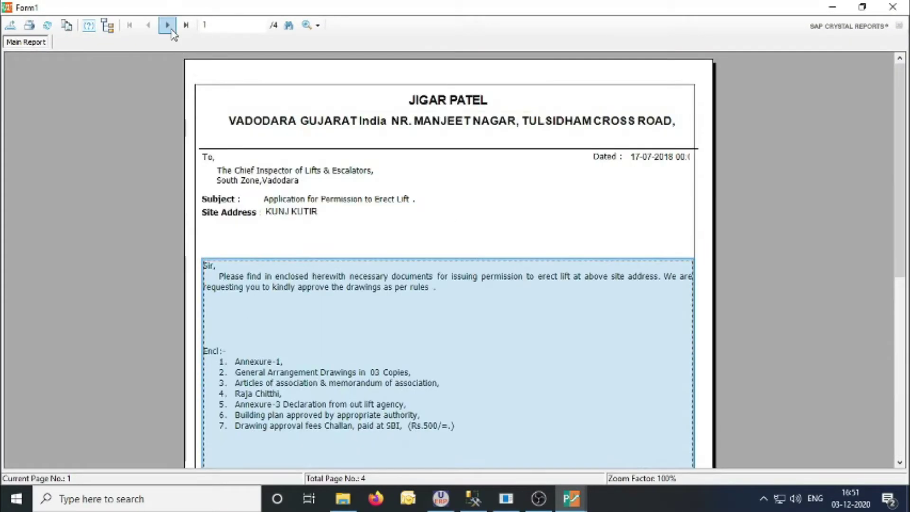
{"action": "left_click", "coordinate": [167, 25]}
{"action": "scroll", "coordinate": [168, 104], "scroll_direction": "down", "scroll_amount": 6}
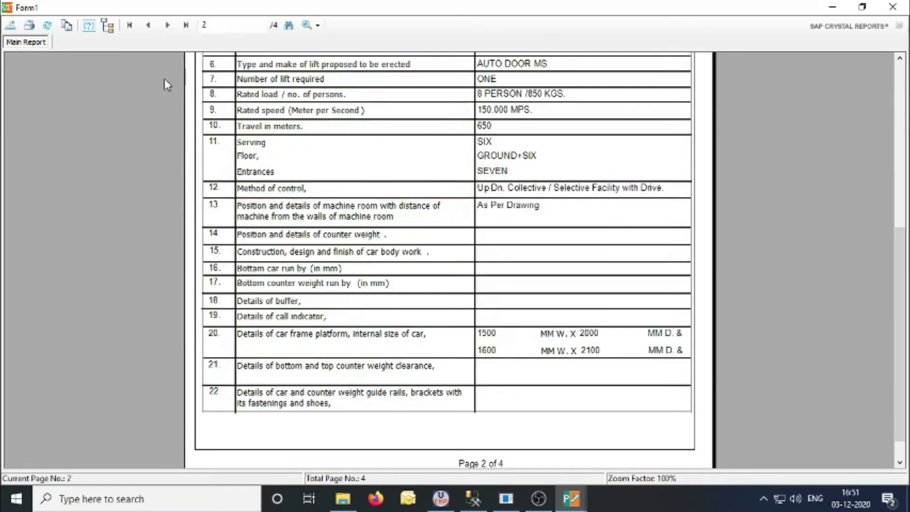
{"action": "left_click", "coordinate": [166, 25]}
{"action": "left_click", "coordinate": [167, 25]}
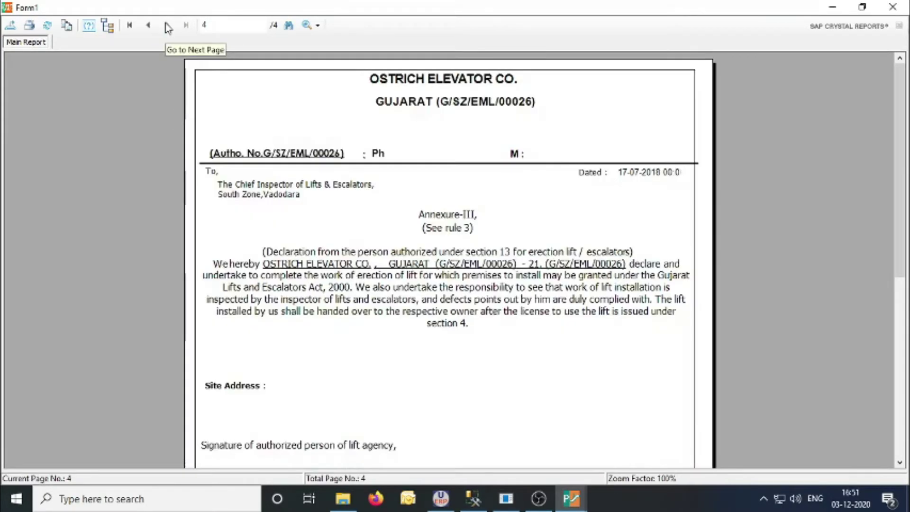
{"action": "left_click", "coordinate": [893, 7]}
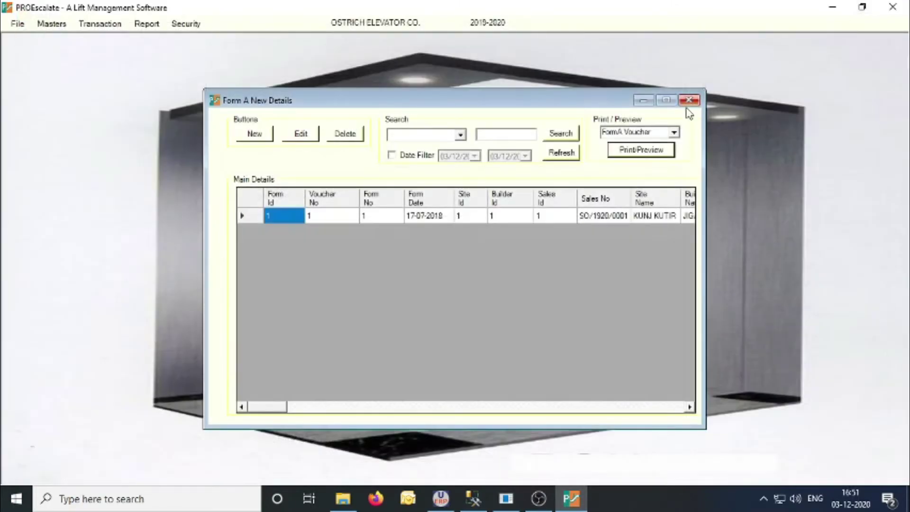
Preview the FormA Register report of the Form A entries and close the report.
{"action": "left_click", "coordinate": [673, 133]}
{"action": "left_click", "coordinate": [661, 146]}
{"action": "left_click", "coordinate": [644, 151]}
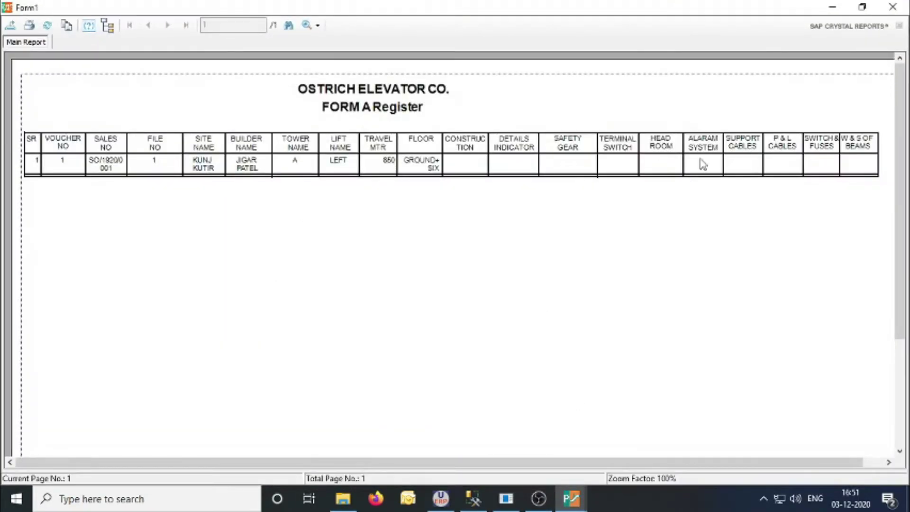
{"action": "left_click", "coordinate": [893, 7]}
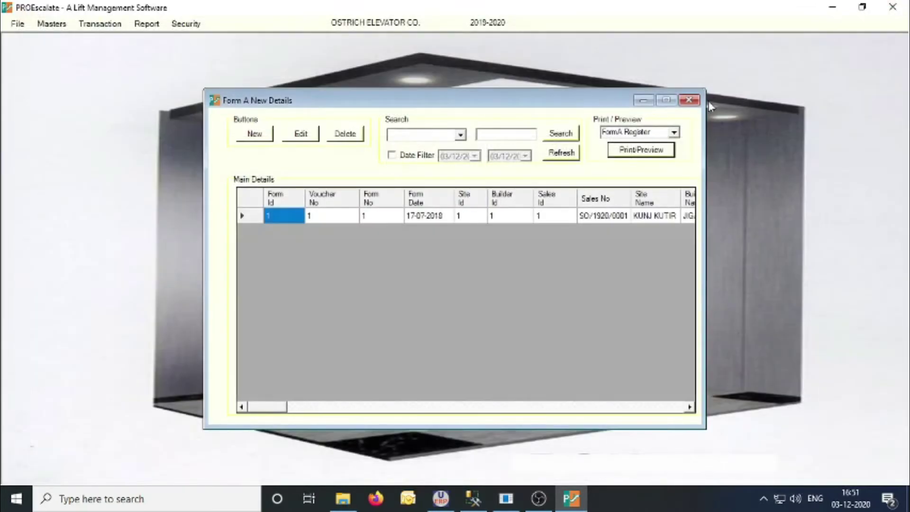
Close the Form A list, open the Form B list and try to preview its FormB Voucher report.
{"action": "left_click", "coordinate": [692, 97]}
{"action": "left_click", "coordinate": [114, 27]}
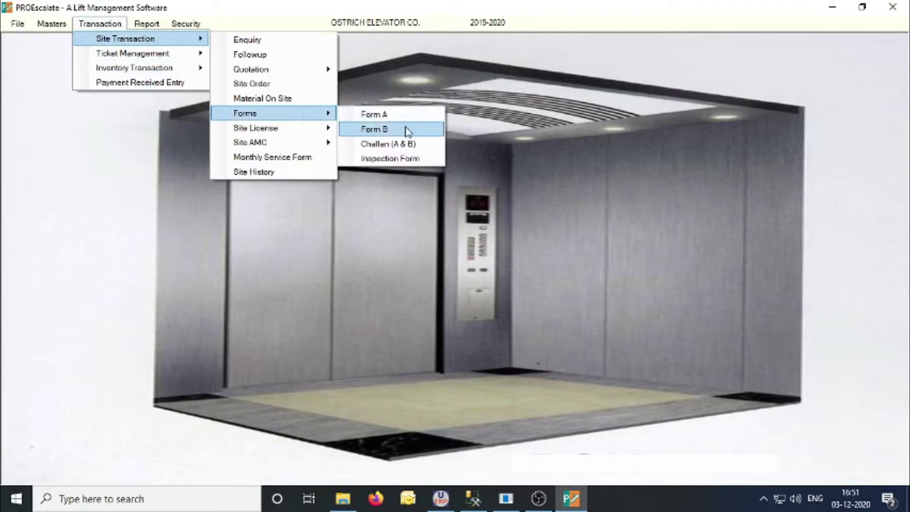
{"action": "left_click", "coordinate": [412, 128]}
{"action": "left_click", "coordinate": [677, 134]}
{"action": "left_click", "coordinate": [666, 157]}
{"action": "left_click", "coordinate": [666, 157]}
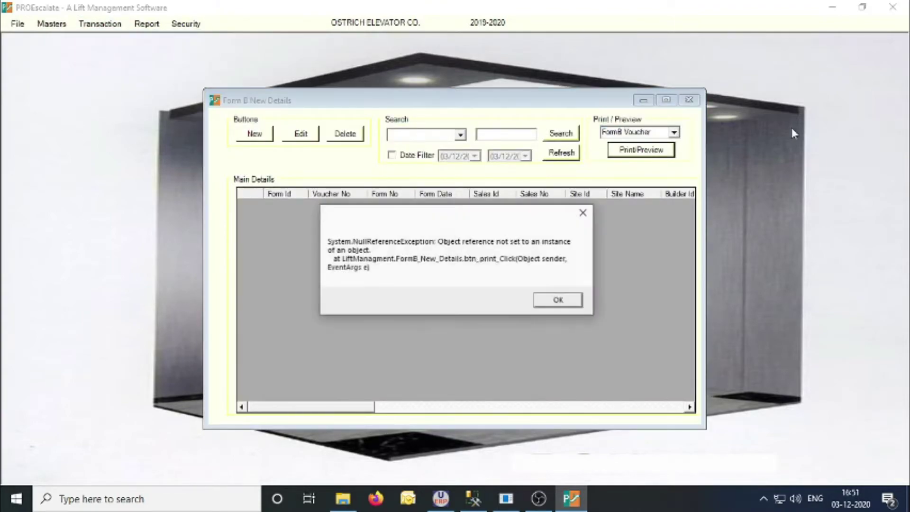
{"action": "left_click", "coordinate": [562, 301]}
Examine a blank new Form B electrical certificate and close both the form and the Form B list.
{"action": "left_click", "coordinate": [270, 138]}
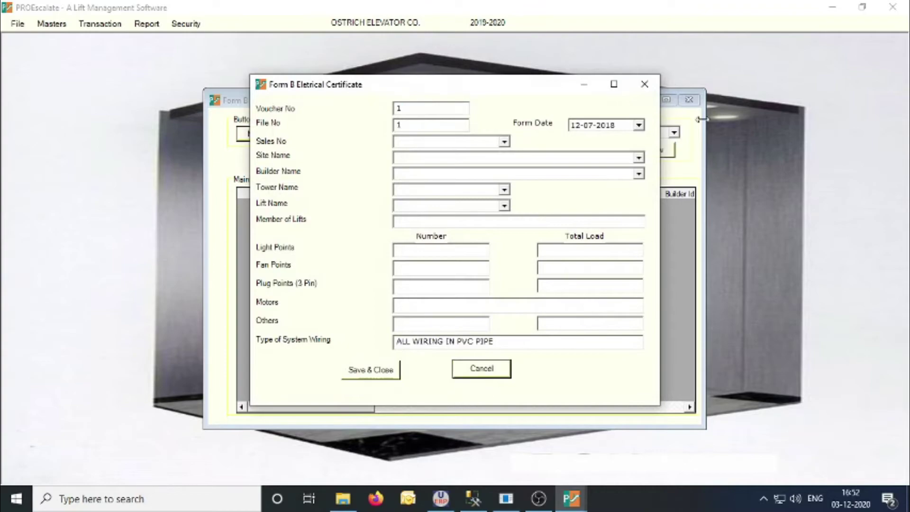
{"action": "left_click", "coordinate": [644, 85]}
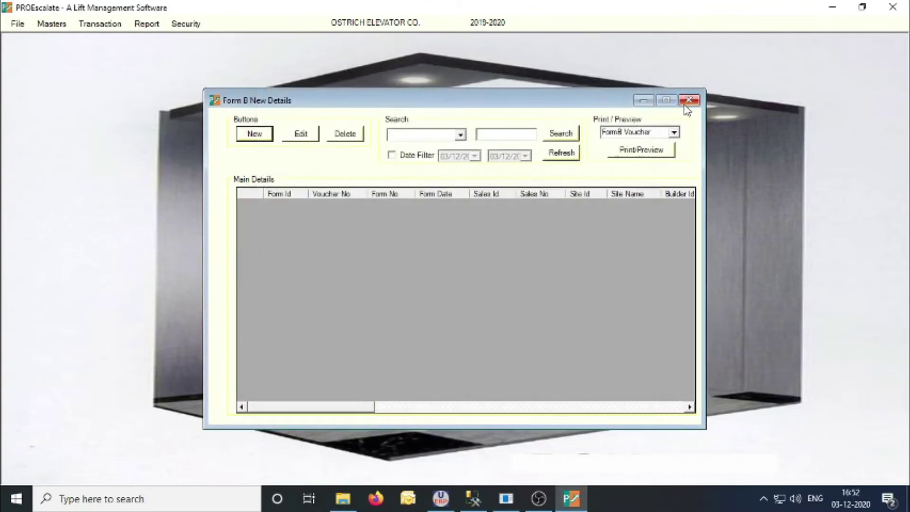
{"action": "left_click", "coordinate": [686, 101]}
Open the Challan (A & B) list, examine a blank new challan voucher, and close both the voucher and the list.
{"action": "left_click", "coordinate": [110, 26]}
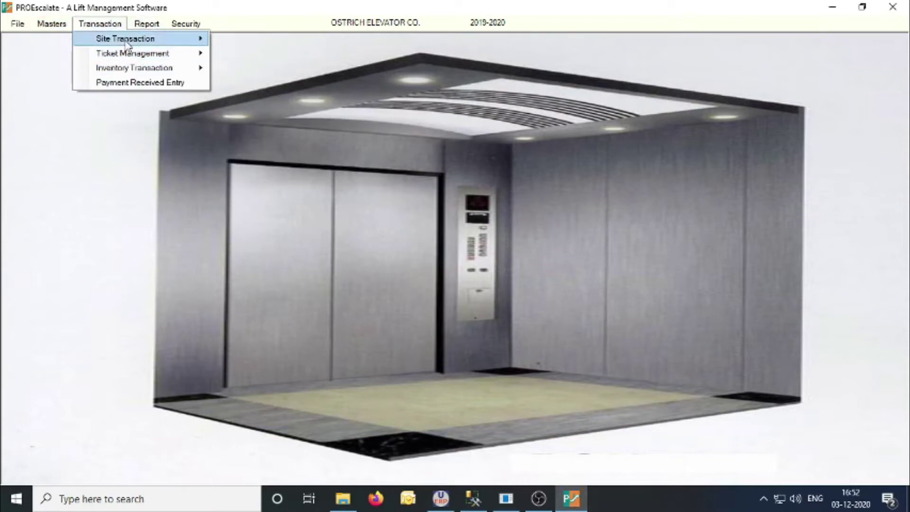
{"action": "mouse_move", "coordinate": [151, 39]}
{"action": "mouse_move", "coordinate": [304, 114]}
{"action": "left_click", "coordinate": [392, 148]}
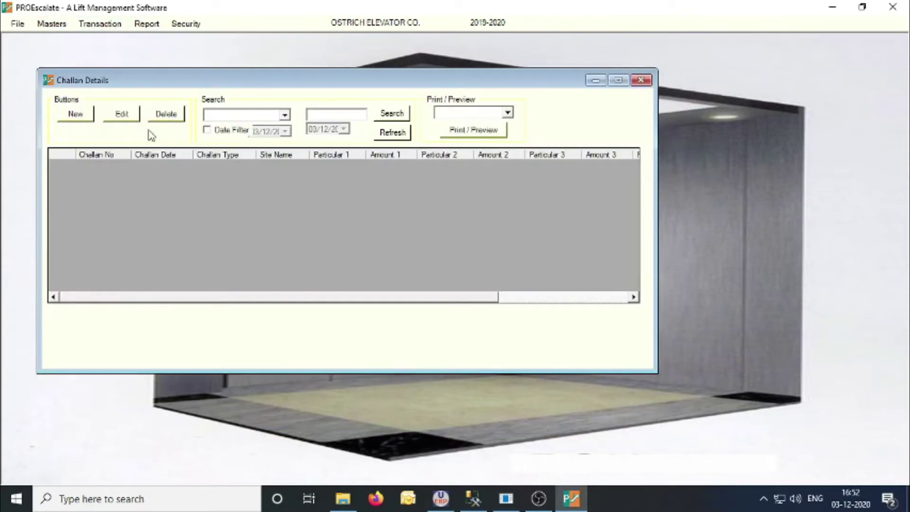
{"action": "left_click", "coordinate": [81, 117]}
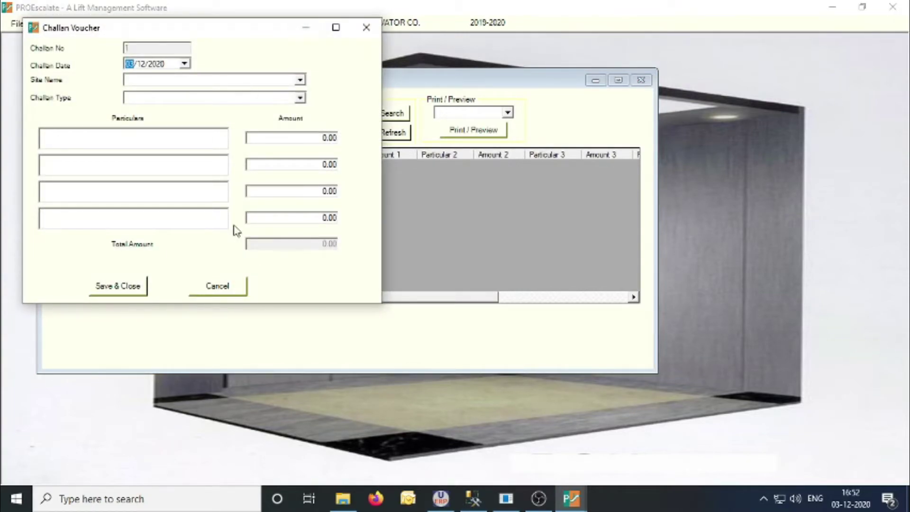
{"action": "left_click", "coordinate": [226, 293]}
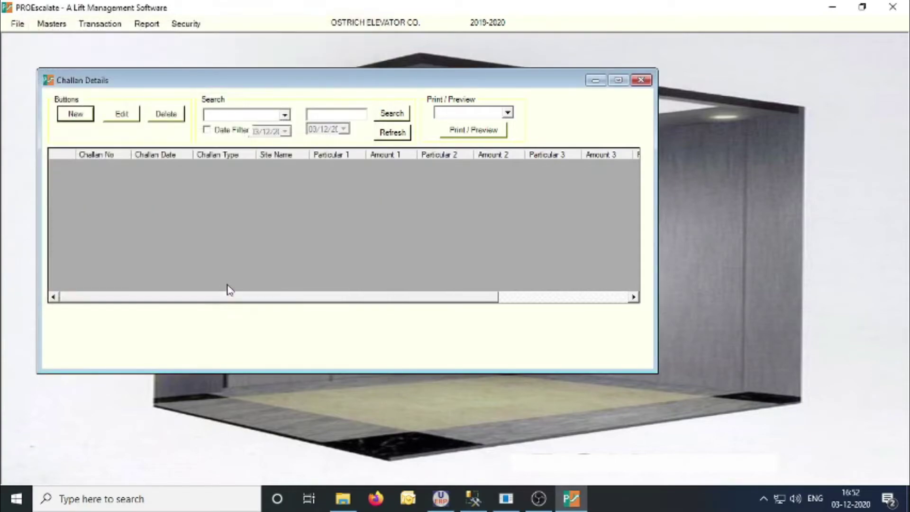
{"action": "left_click", "coordinate": [640, 80]}
Open the Inspection Form, reposition its window to examine all its fields, and close it.
{"action": "left_click", "coordinate": [100, 24]}
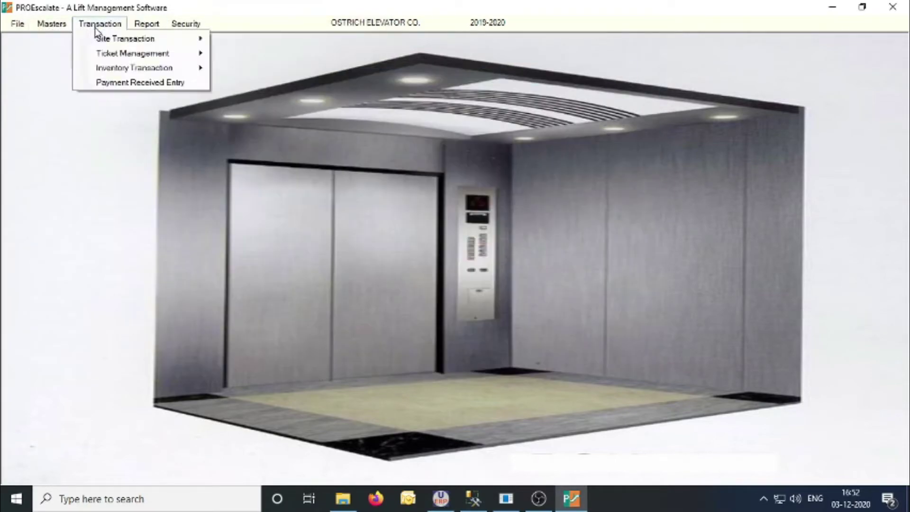
{"action": "mouse_move", "coordinate": [152, 39]}
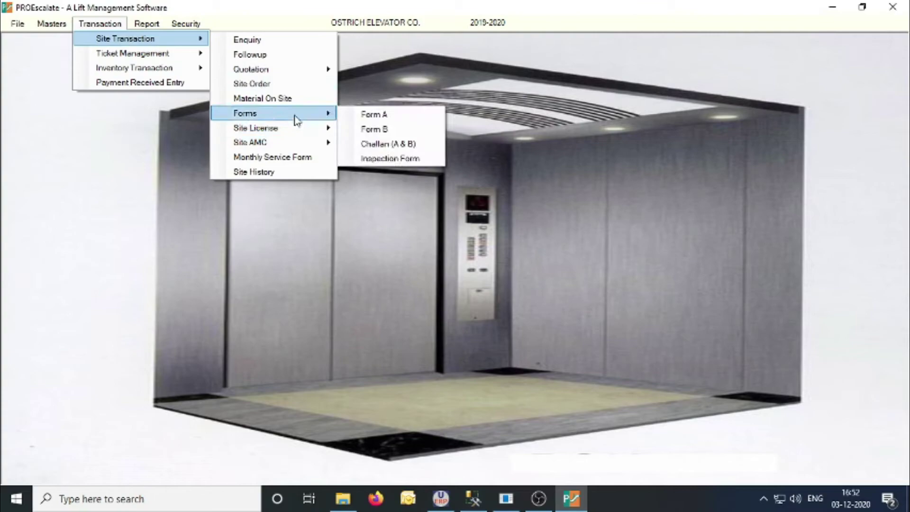
{"action": "mouse_move", "coordinate": [292, 129]}
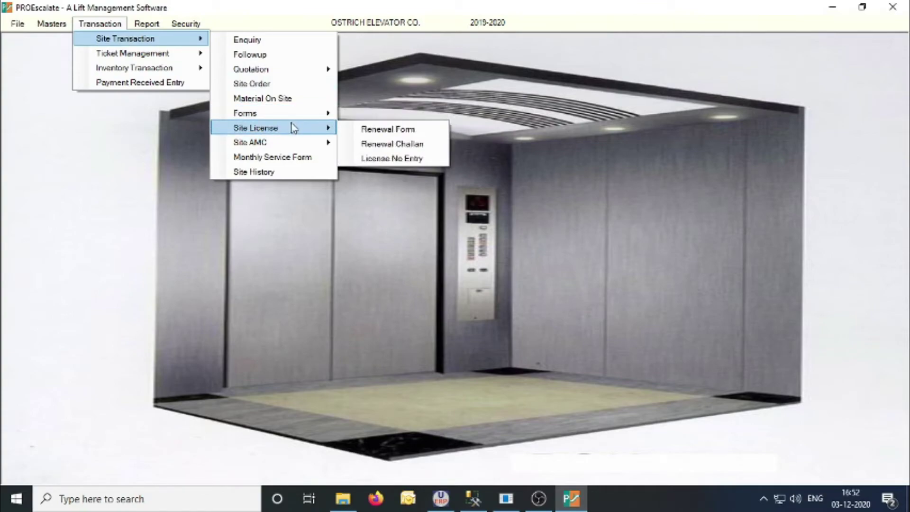
{"action": "mouse_move", "coordinate": [289, 113]}
{"action": "left_click", "coordinate": [386, 159]}
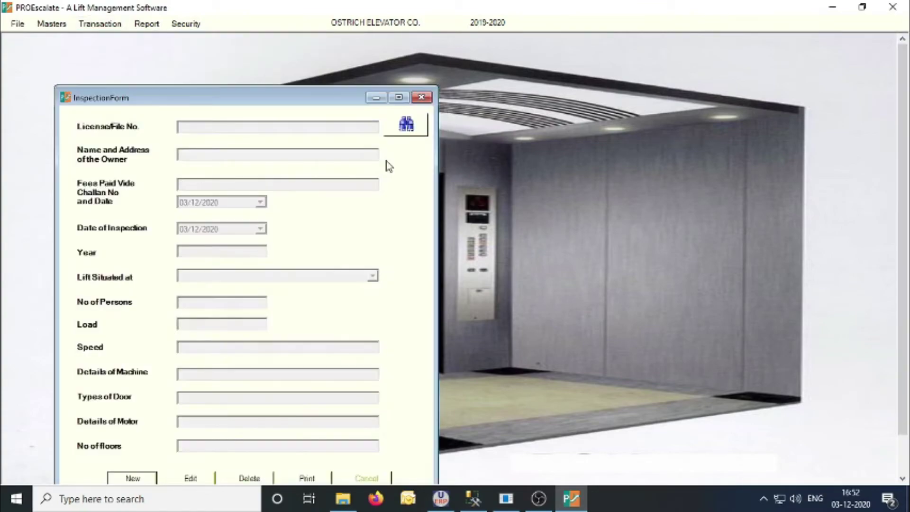
{"action": "left_click_drag", "start_coordinate": [264, 95], "coordinate": [353, 54]}
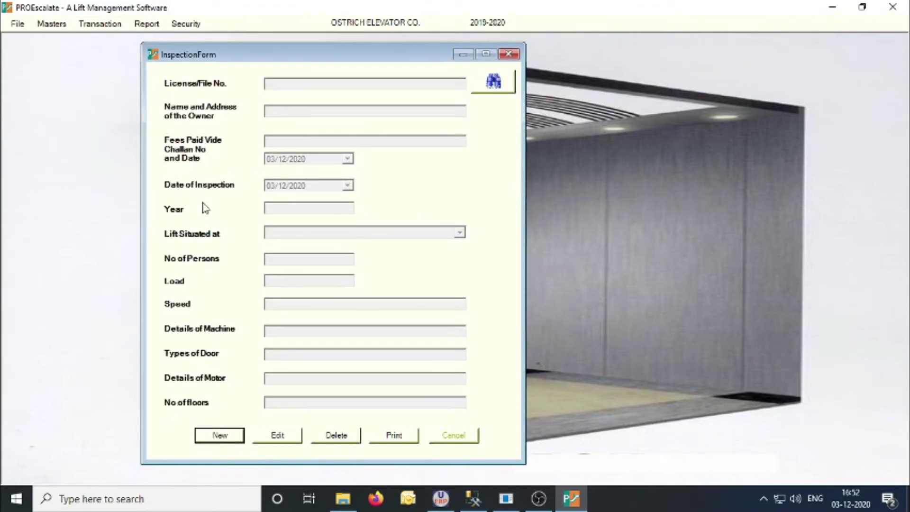
{"action": "left_click", "coordinate": [515, 57]}
Open the site license Renewal Form list, examine a blank new renewal voucher, and close both the voucher and the list.
{"action": "left_click", "coordinate": [93, 25]}
{"action": "mouse_move", "coordinate": [105, 43]}
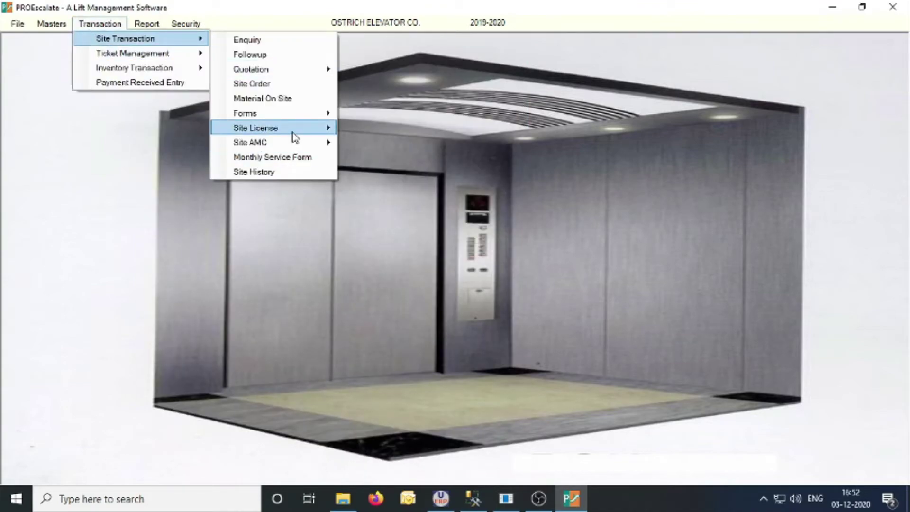
{"action": "mouse_move", "coordinate": [294, 136]}
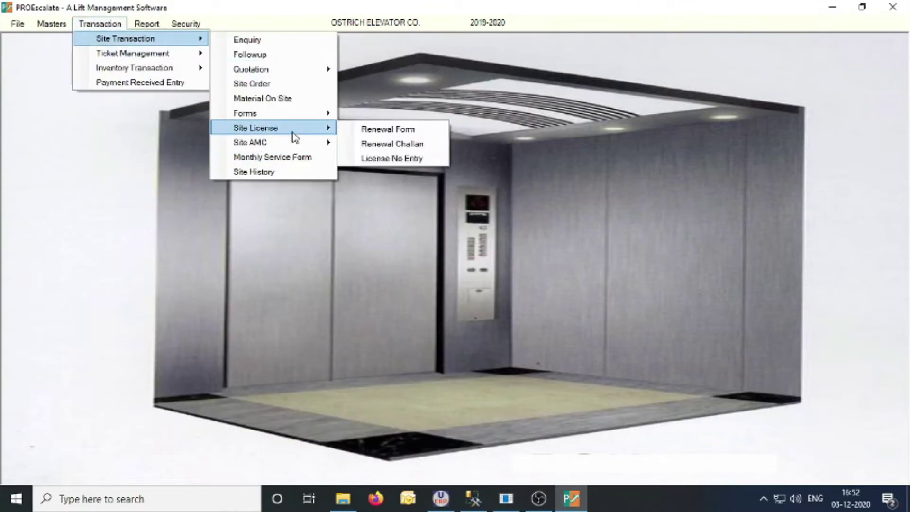
{"action": "left_click", "coordinate": [399, 135]}
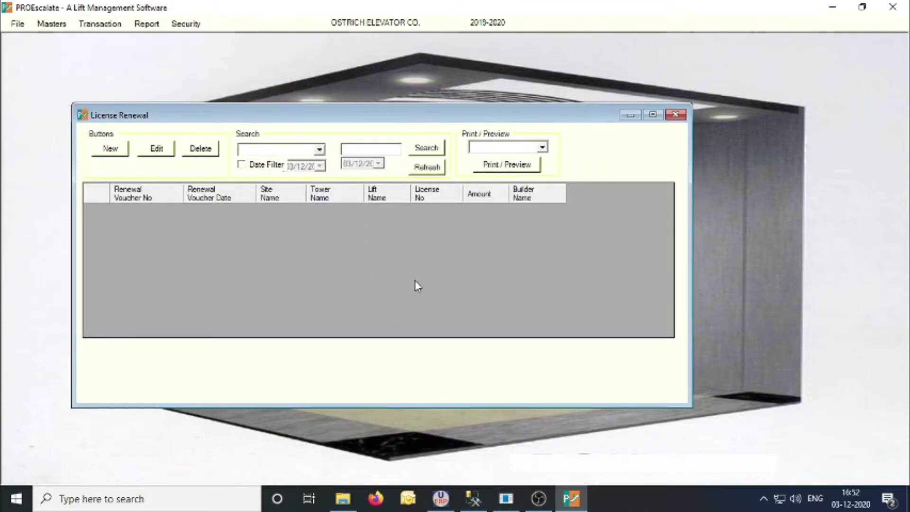
{"action": "left_click", "coordinate": [96, 146]}
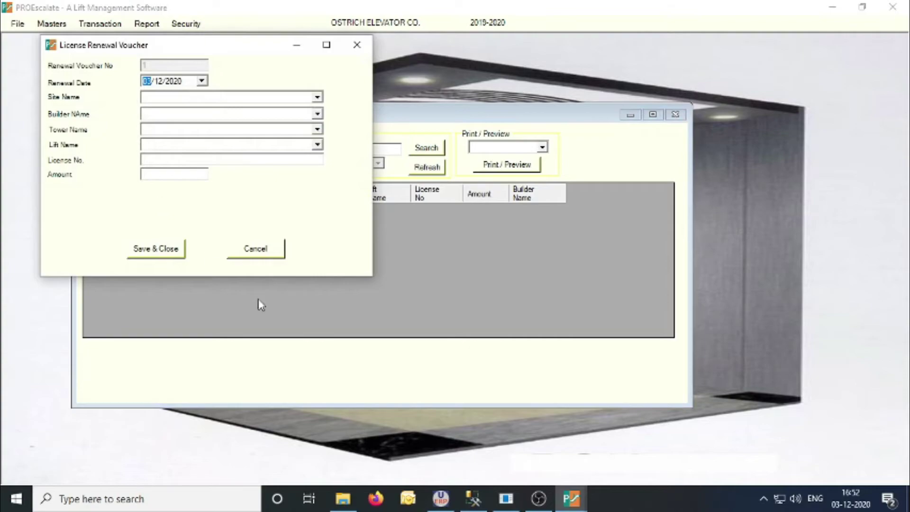
{"action": "left_click", "coordinate": [268, 249]}
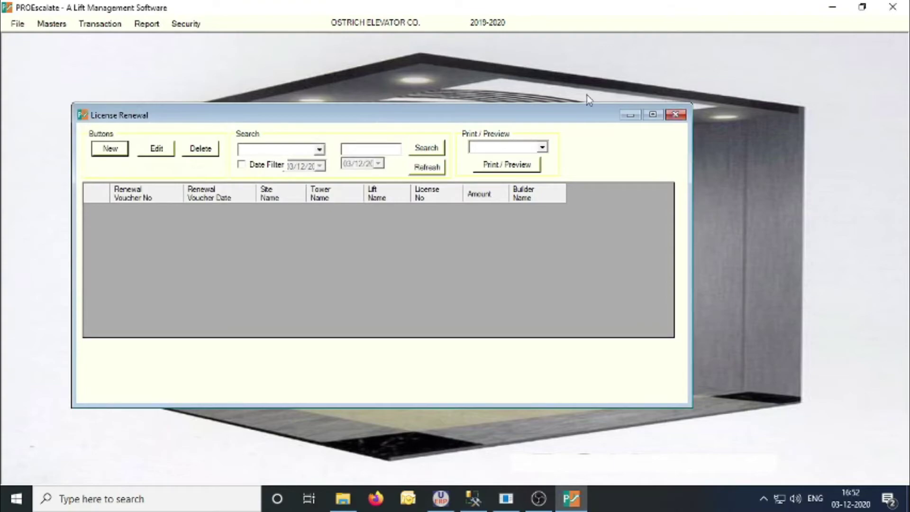
{"action": "left_click", "coordinate": [675, 116]}
Open the site License No Entry list, examine a blank new license confirmation voucher, and close both the voucher and the list.
{"action": "left_click", "coordinate": [100, 24]}
{"action": "mouse_move", "coordinate": [148, 42]}
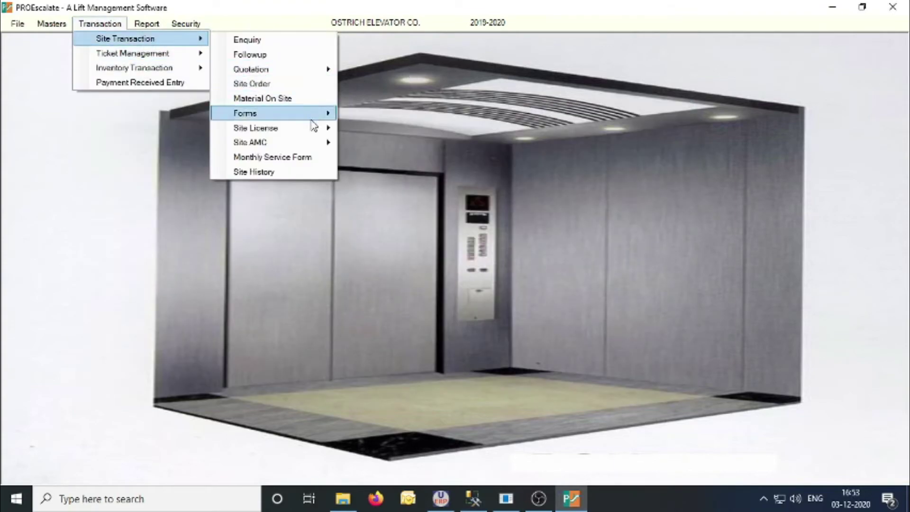
{"action": "mouse_move", "coordinate": [313, 127]}
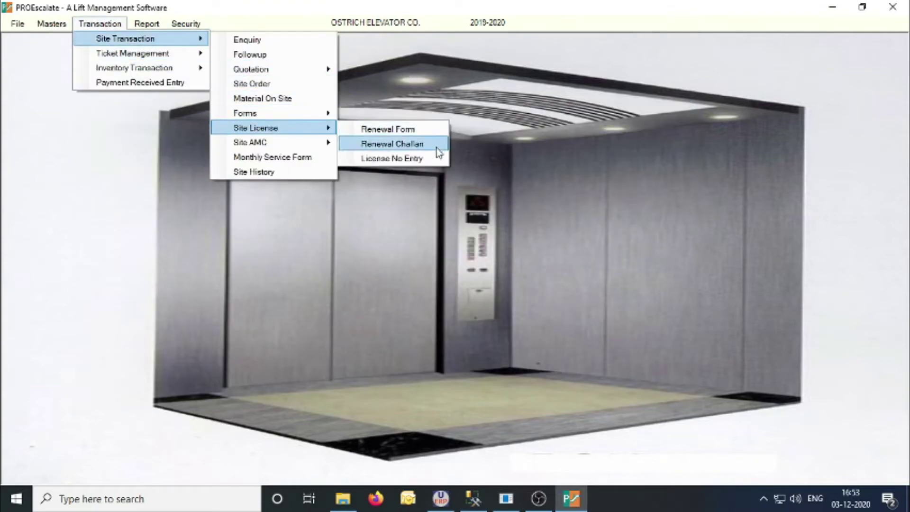
{"action": "left_click", "coordinate": [425, 161]}
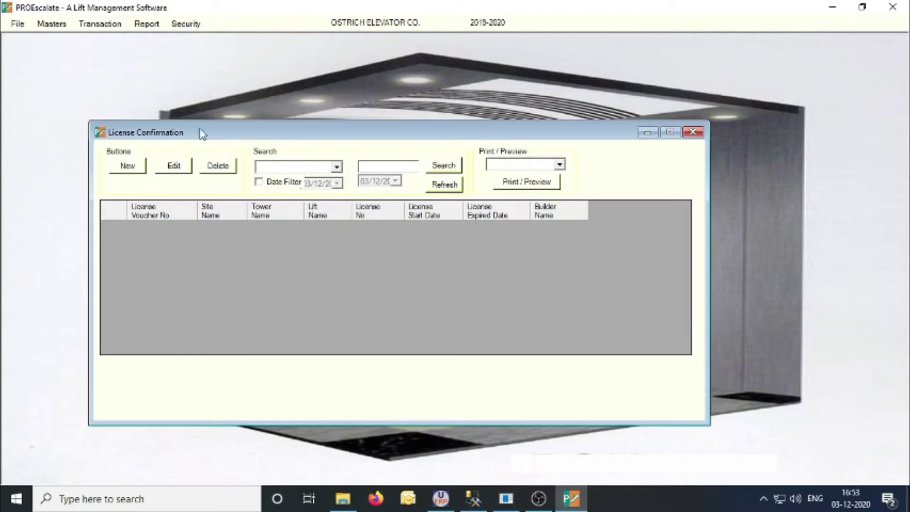
{"action": "left_click", "coordinate": [126, 169]}
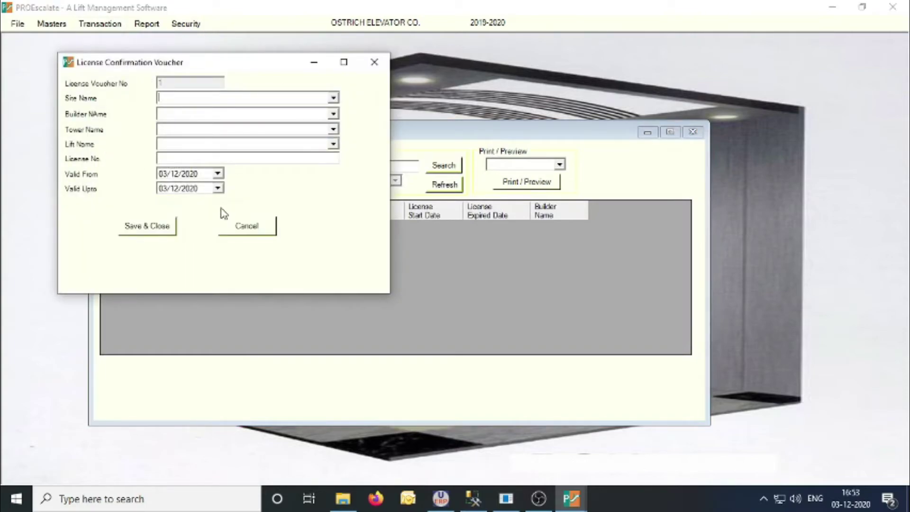
{"action": "left_click", "coordinate": [255, 228]}
{"action": "left_click", "coordinate": [488, 286]}
{"action": "left_click", "coordinate": [374, 62]}
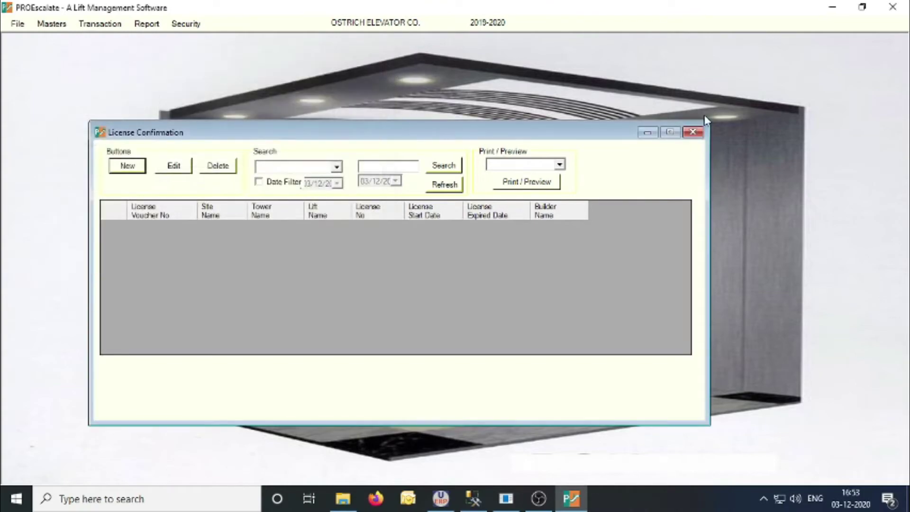
{"action": "left_click", "coordinate": [693, 131]}
Open the Site AMC Quotation list, preview the Amc Proposal report through its second page, and close the report.
{"action": "left_click", "coordinate": [99, 24]}
{"action": "mouse_move", "coordinate": [121, 56]}
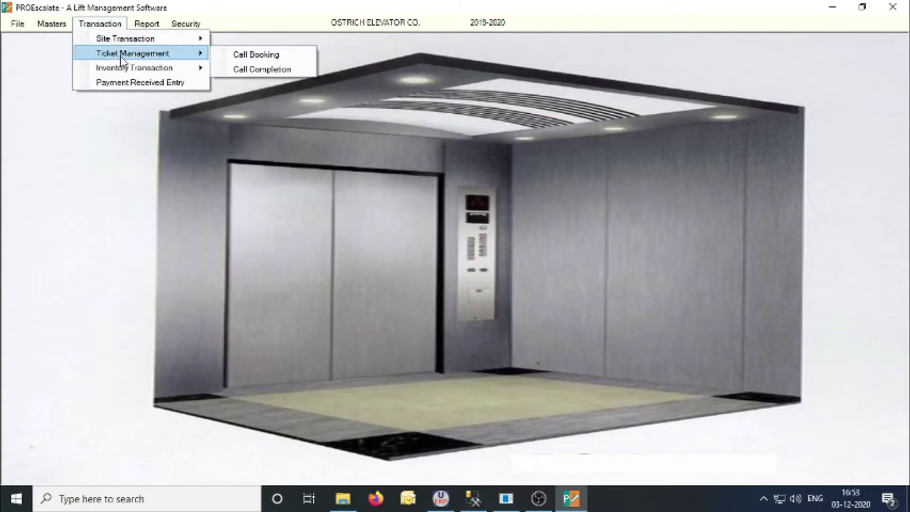
{"action": "mouse_move", "coordinate": [124, 39]}
{"action": "mouse_move", "coordinate": [313, 148]}
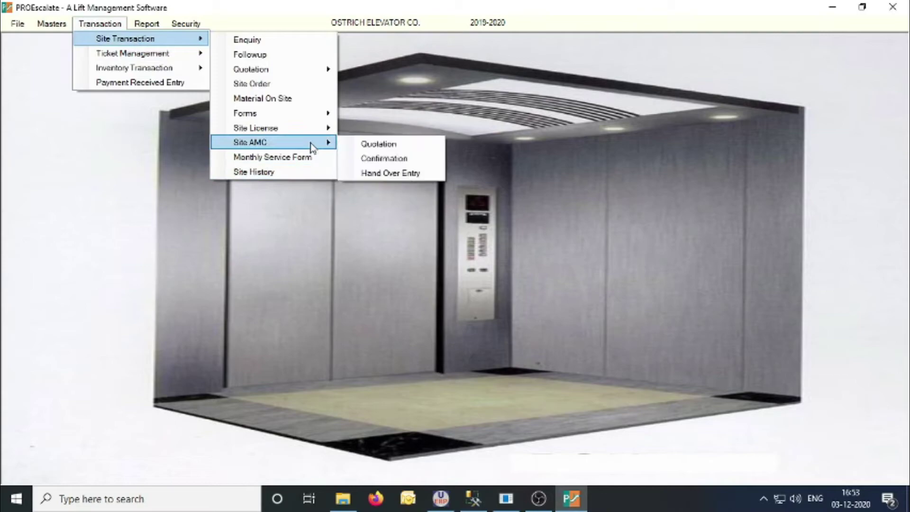
{"action": "left_click", "coordinate": [416, 150]}
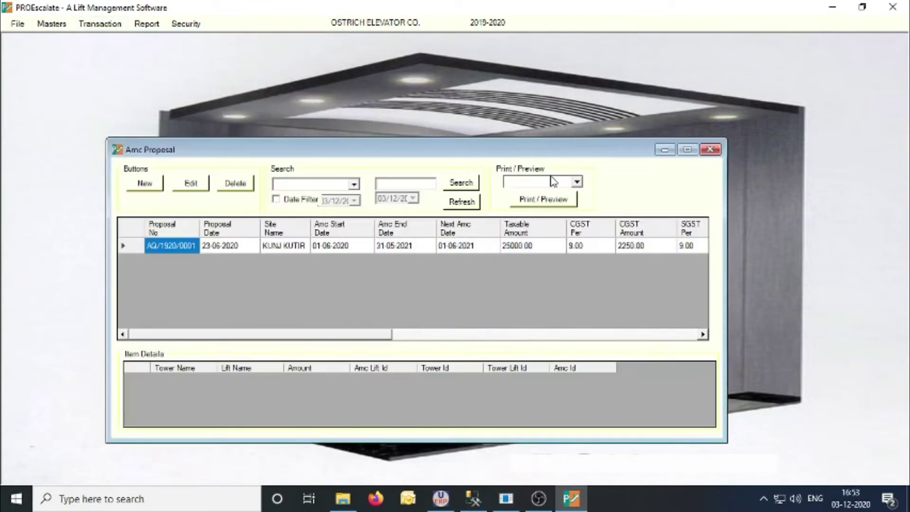
{"action": "left_click", "coordinate": [577, 182]}
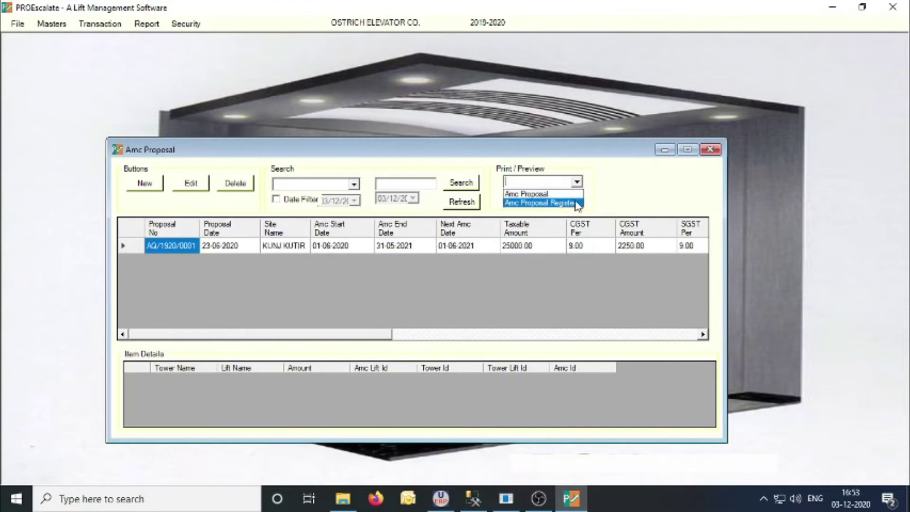
{"action": "left_click", "coordinate": [566, 191]}
{"action": "left_click", "coordinate": [571, 199]}
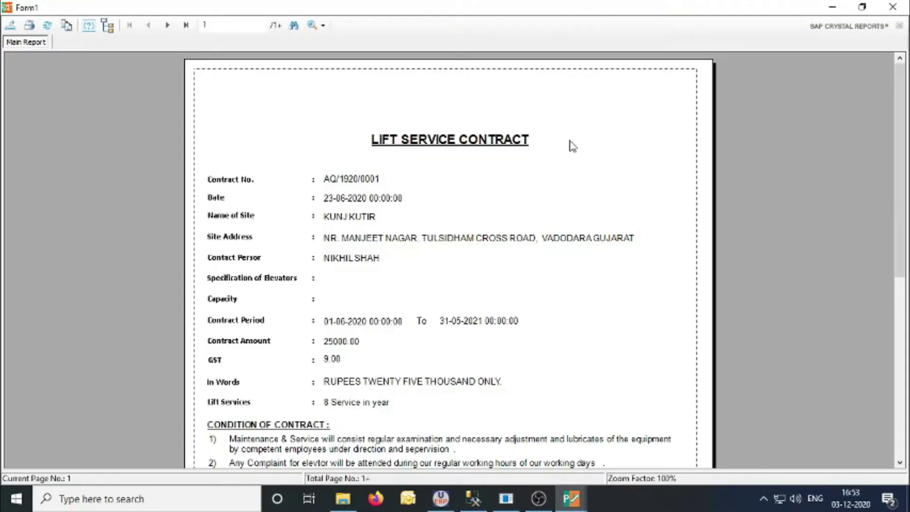
{"action": "scroll", "coordinate": [512, 260], "scroll_direction": "down", "scroll_amount": 5}
{"action": "scroll", "coordinate": [446, 193], "scroll_direction": "up", "scroll_amount": 5}
{"action": "left_click", "coordinate": [168, 25]}
{"action": "left_click", "coordinate": [893, 6]}
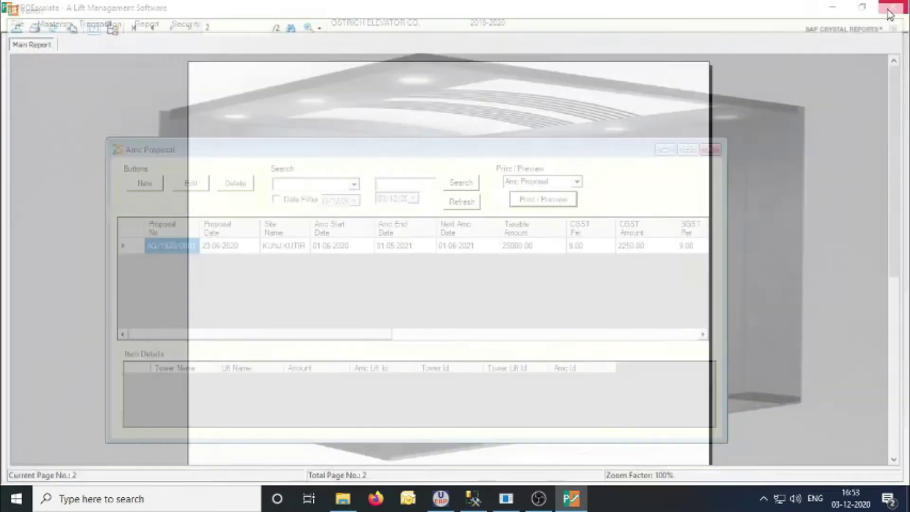
Preview the Amc Proposal Register report, and close both the report and the AMC proposal list.
{"action": "left_click", "coordinate": [577, 181]}
{"action": "left_click", "coordinate": [565, 204]}
{"action": "left_click", "coordinate": [560, 204]}
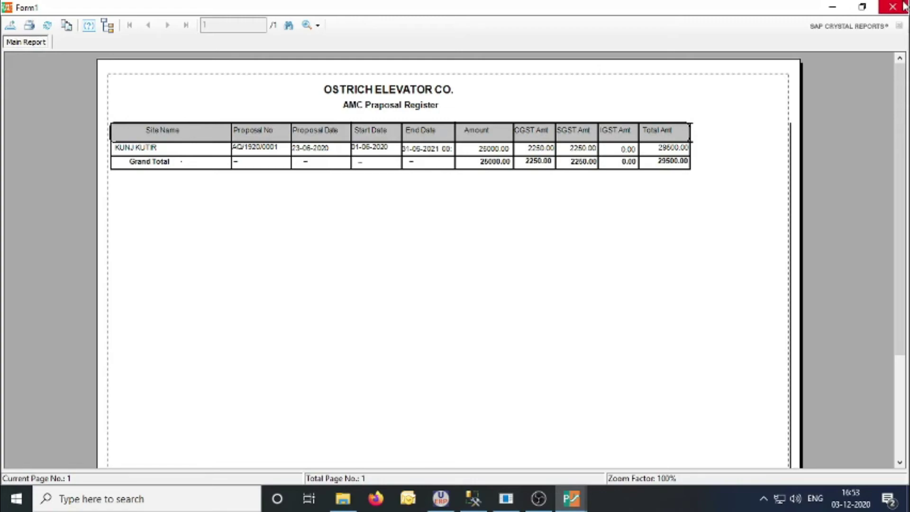
{"action": "left_click", "coordinate": [892, 7]}
{"action": "left_click", "coordinate": [713, 151]}
Open the Site AMC Hand Over Entry list, examine it and close it.
{"action": "left_click", "coordinate": [100, 23]}
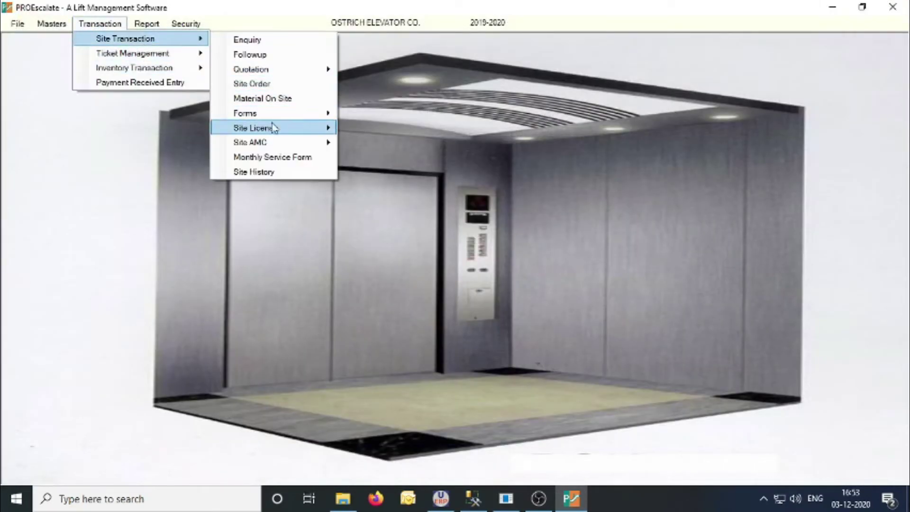
{"action": "mouse_move", "coordinate": [284, 142]}
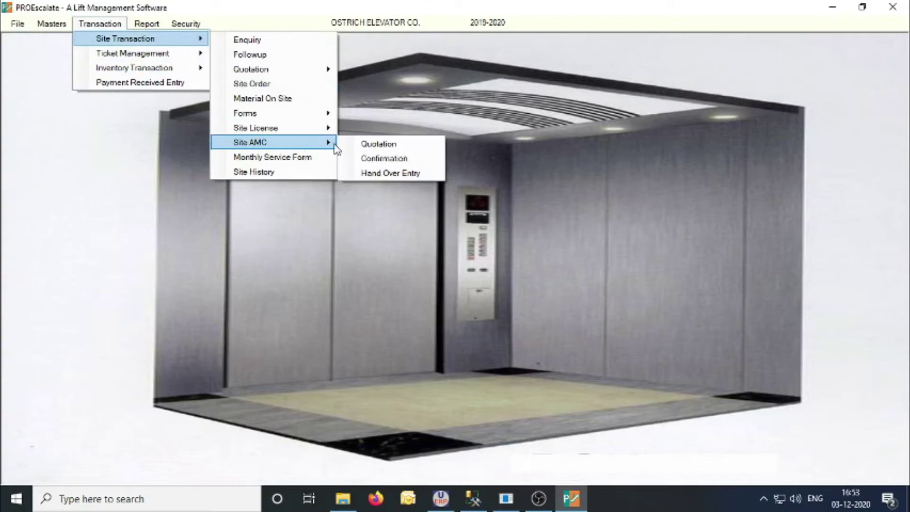
{"action": "left_click", "coordinate": [390, 173]}
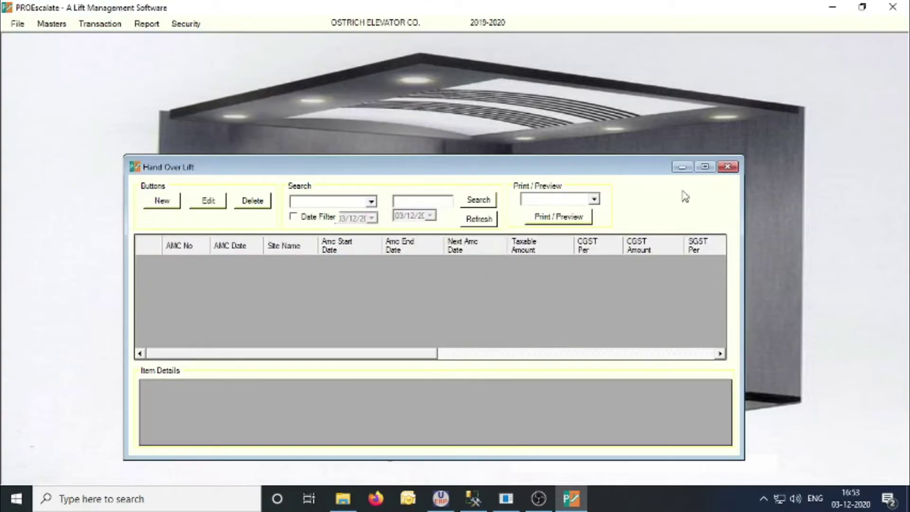
{"action": "left_click", "coordinate": [727, 166]}
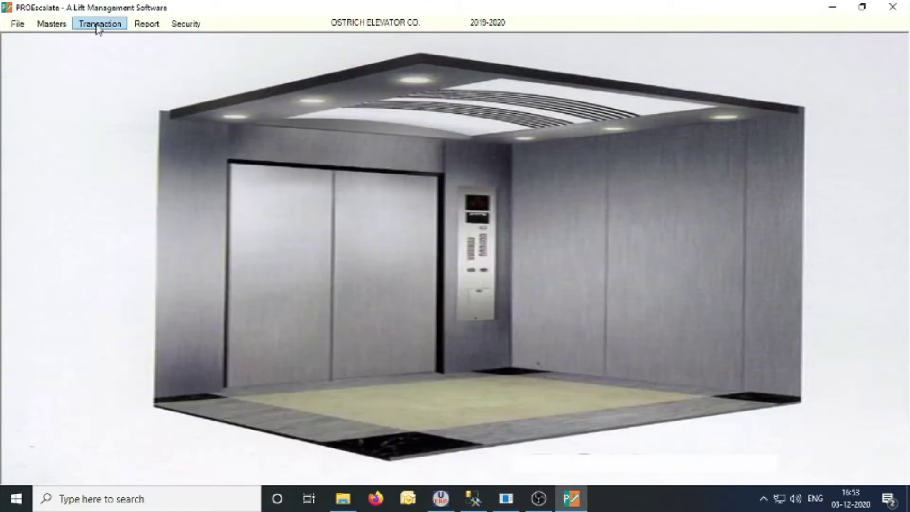
Open the Site AMC Confirmation list, examine its payment receipt voucher, cancel the voucher and close the list.
{"action": "left_click", "coordinate": [88, 23]}
{"action": "mouse_move", "coordinate": [138, 38]}
{"action": "mouse_move", "coordinate": [293, 144]}
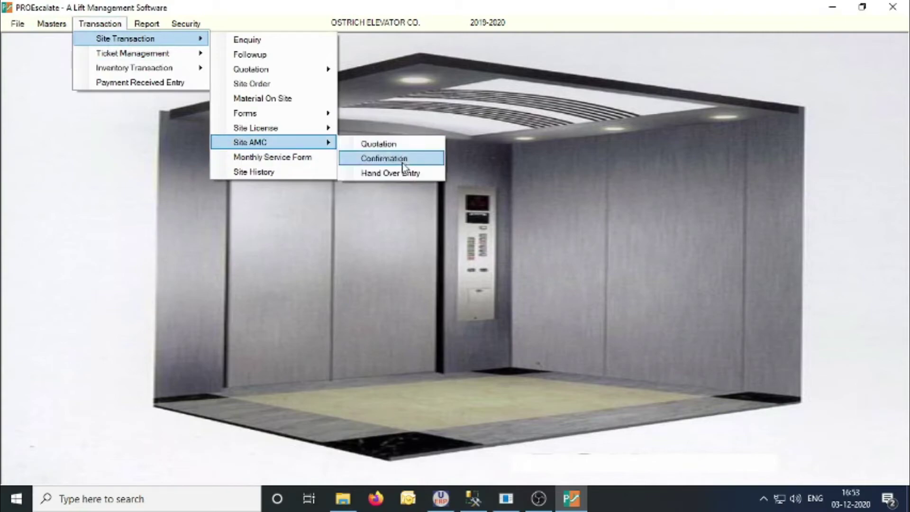
{"action": "left_click", "coordinate": [402, 161]}
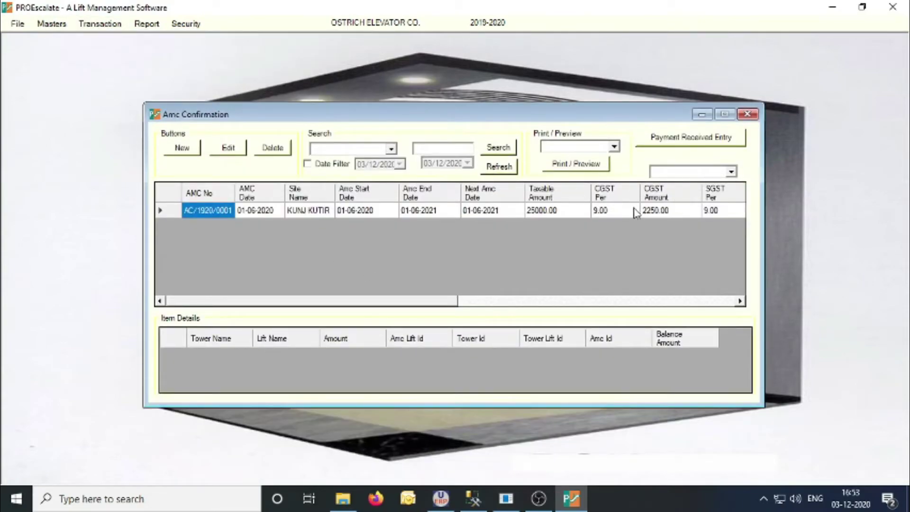
{"action": "left_click", "coordinate": [694, 138]}
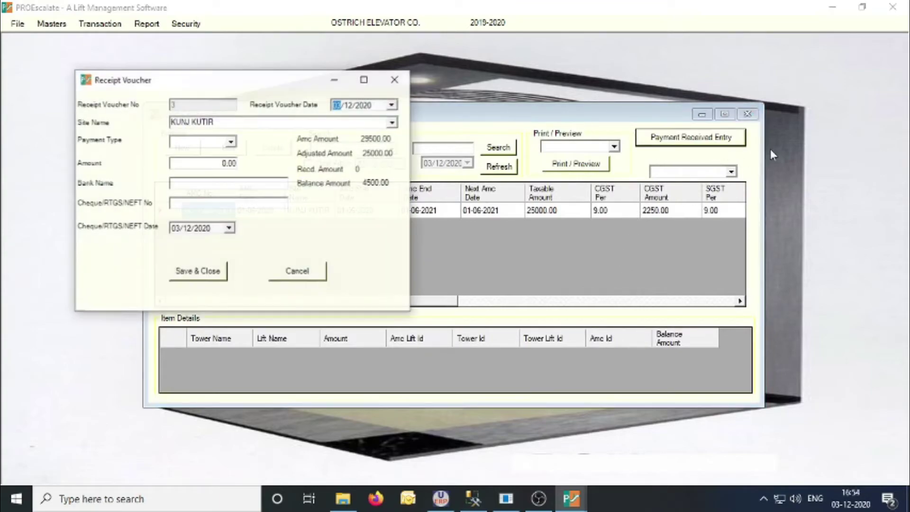
{"action": "left_click", "coordinate": [310, 276]}
{"action": "left_click", "coordinate": [747, 114]}
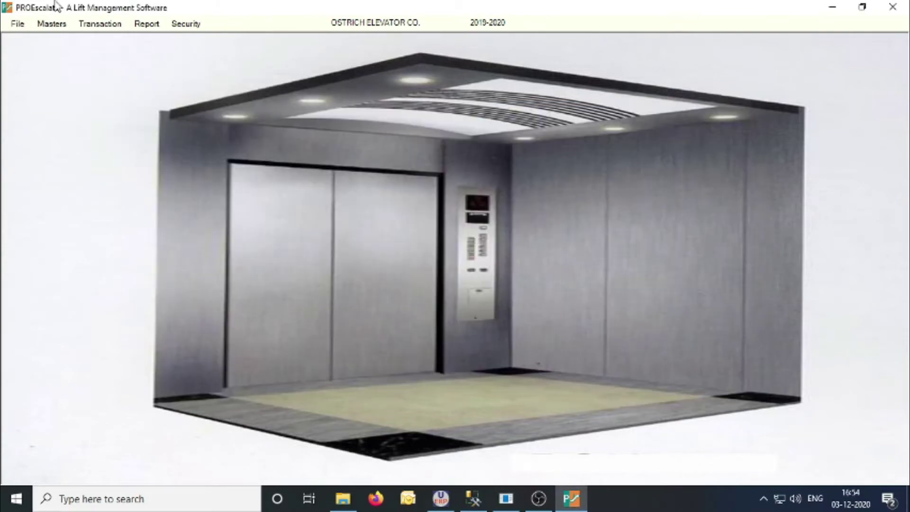
Open the Monthly Service Form list, preview the Material On Site Voucher report option, and close both the report and the list.
{"action": "left_click", "coordinate": [101, 24]}
{"action": "mouse_move", "coordinate": [162, 45]}
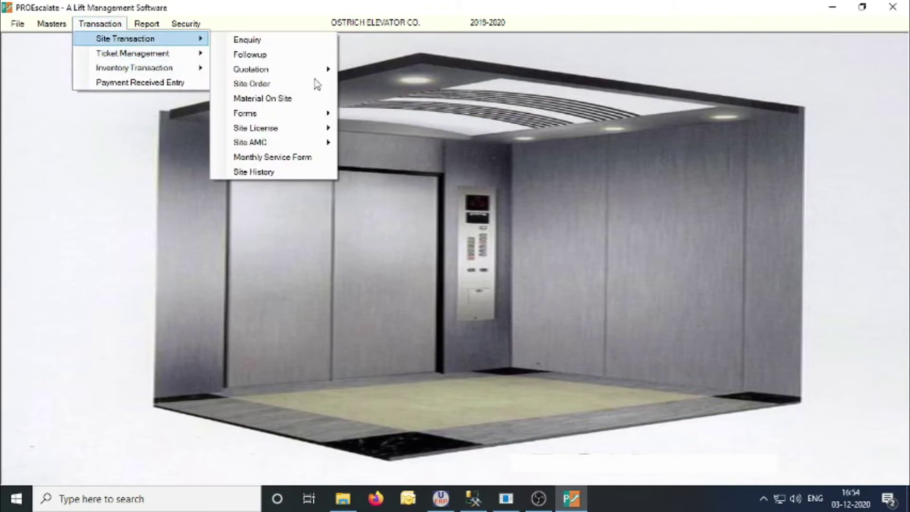
{"action": "left_click", "coordinate": [306, 159]}
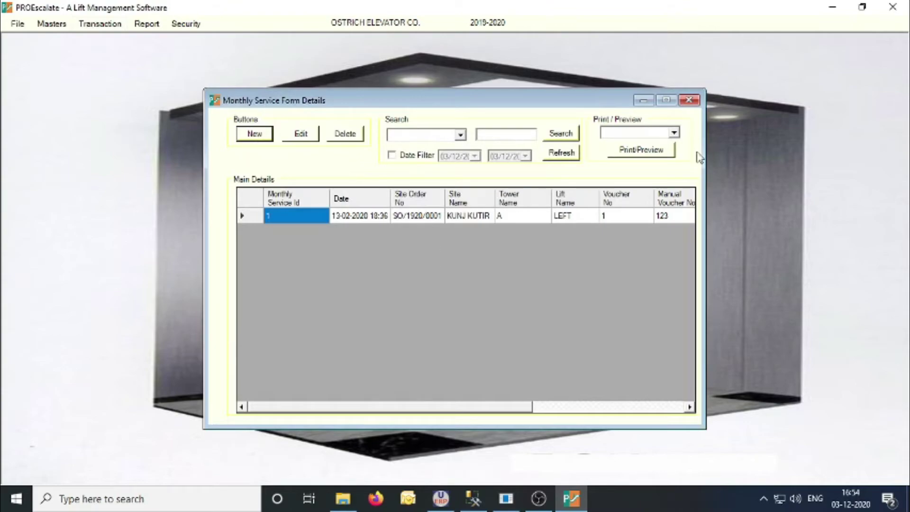
{"action": "left_click", "coordinate": [674, 133]}
{"action": "left_click", "coordinate": [664, 142]}
{"action": "left_click", "coordinate": [656, 158]}
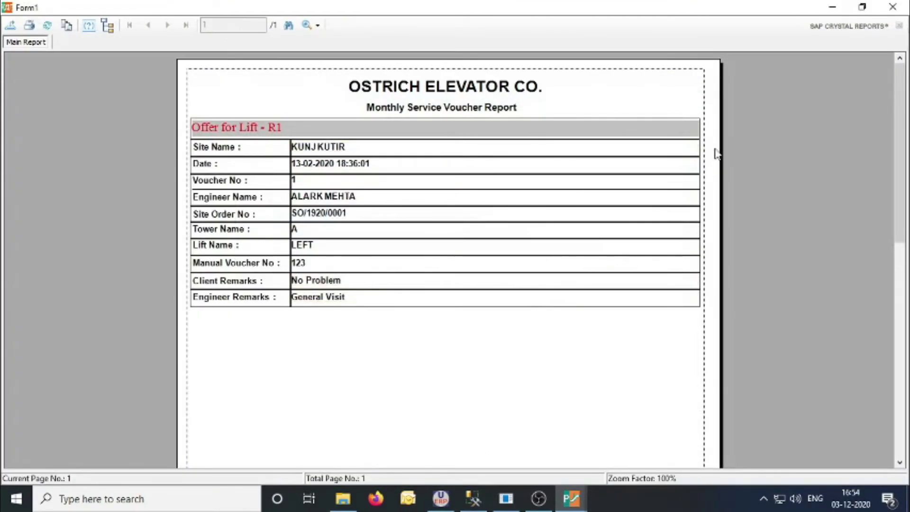
{"action": "left_click", "coordinate": [894, 7]}
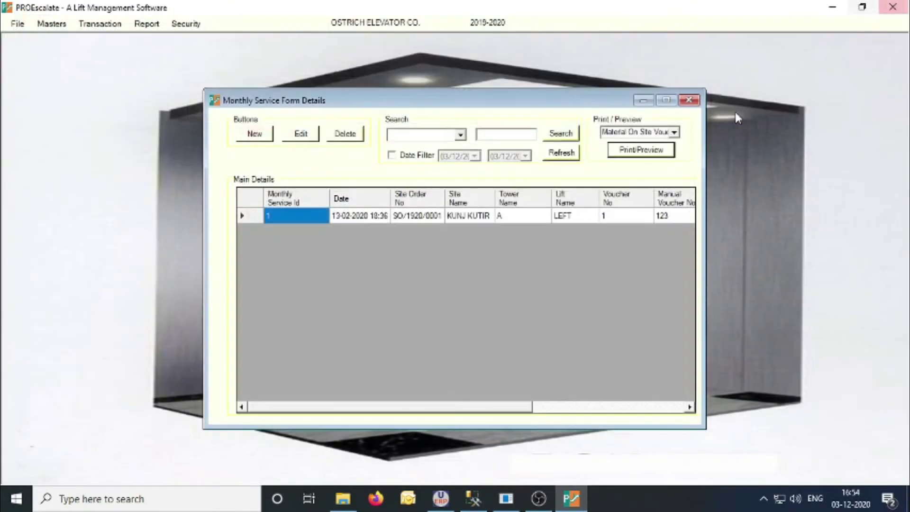
{"action": "left_click", "coordinate": [695, 103]}
Open the ticket Call Booking list, check its report options, then examine a blank new call booking form and close it.
{"action": "left_click", "coordinate": [90, 24]}
{"action": "mouse_move", "coordinate": [135, 57]}
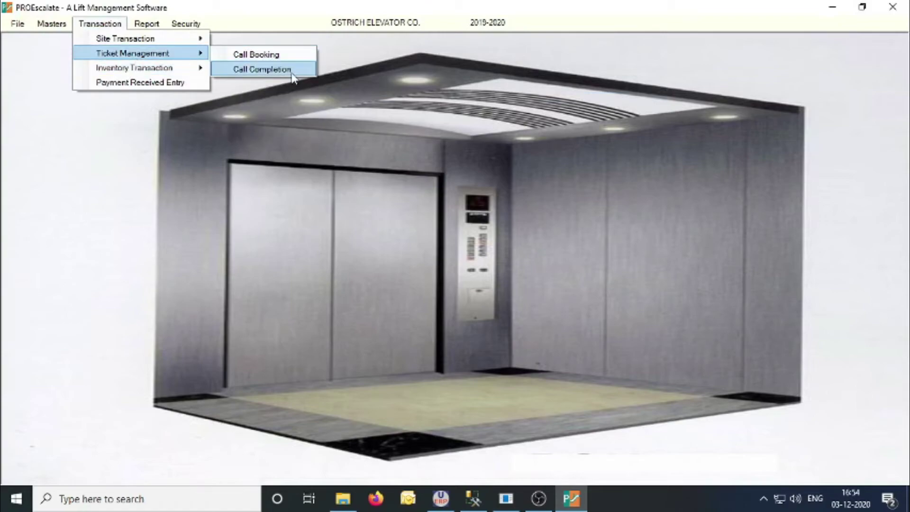
{"action": "left_click", "coordinate": [289, 56]}
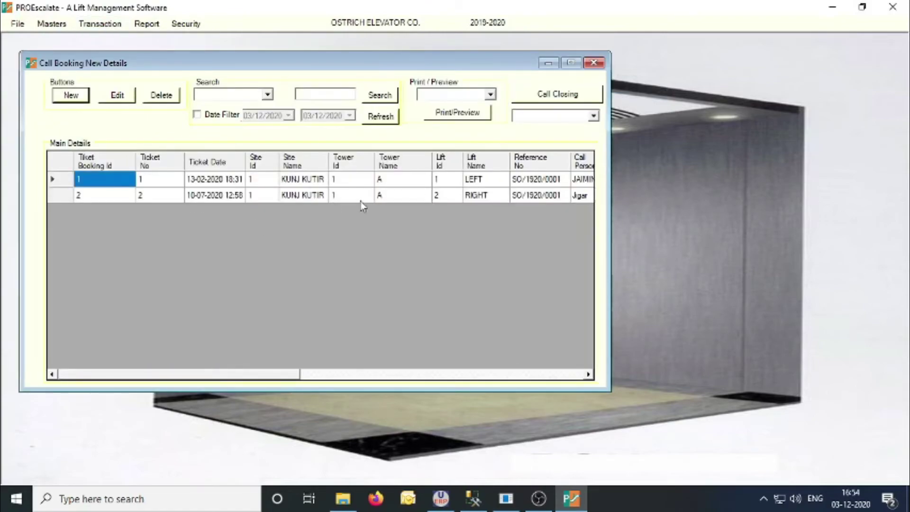
{"action": "left_click", "coordinate": [361, 200]}
{"action": "left_click", "coordinate": [490, 95]}
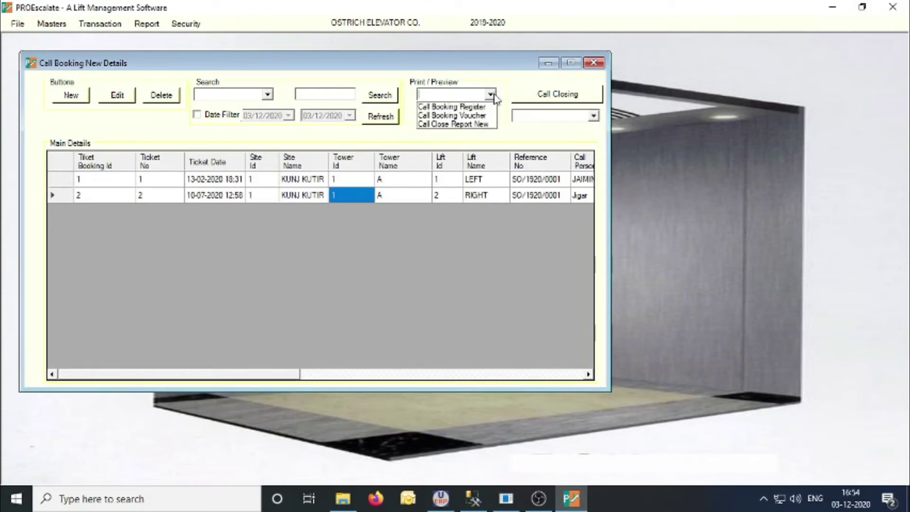
{"action": "left_click", "coordinate": [93, 103]}
{"action": "left_click", "coordinate": [76, 96]}
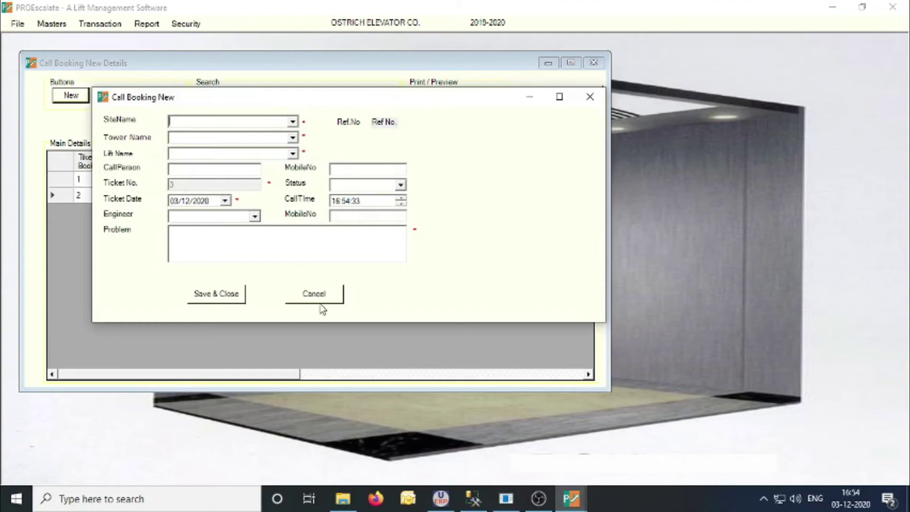
{"action": "left_click", "coordinate": [313, 296]}
{"action": "left_click", "coordinate": [457, 283]}
{"action": "left_click", "coordinate": [588, 97]}
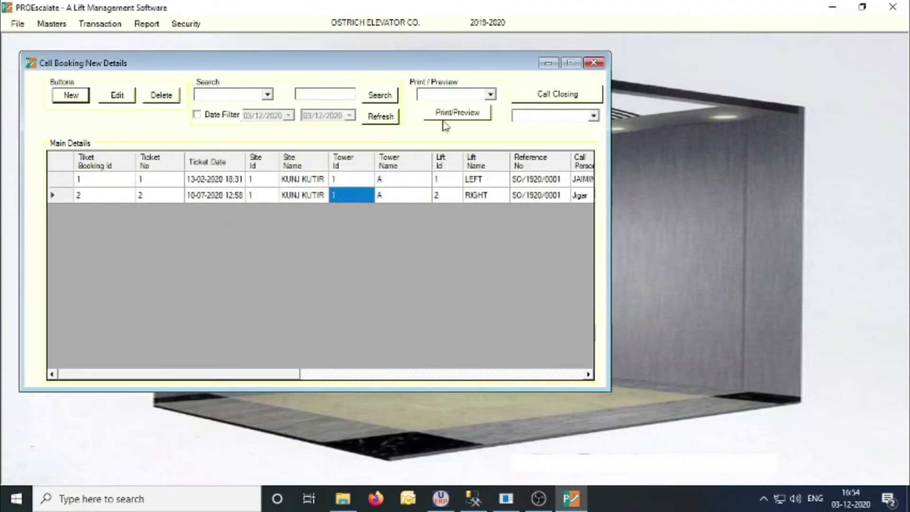
Preview the Call Booking Voucher report for the second ticket, close it, then examine the ticket's call closing form and cancel it.
{"action": "left_click", "coordinate": [491, 94]}
{"action": "left_click", "coordinate": [476, 110]}
{"action": "left_click", "coordinate": [479, 118]}
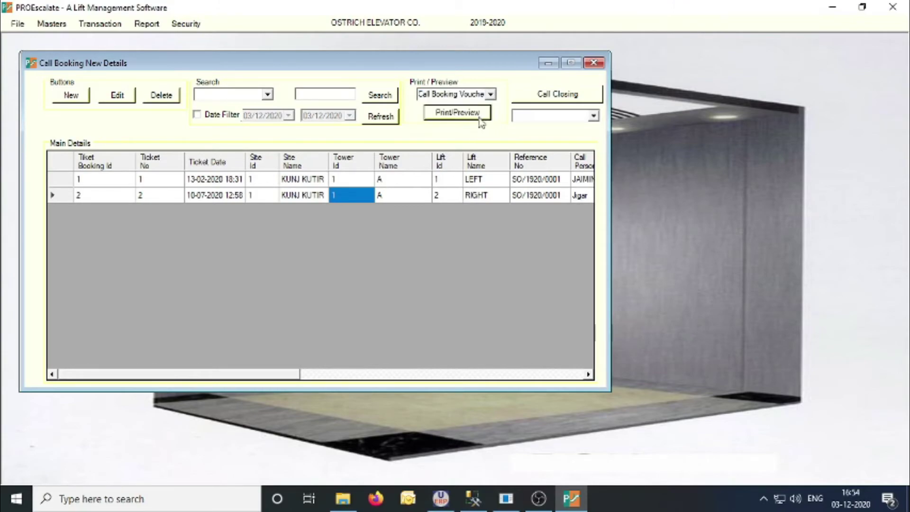
{"action": "scroll", "coordinate": [435, 275], "scroll_direction": "down", "scroll_amount": 5}
{"action": "scroll", "coordinate": [438, 278], "scroll_direction": "up", "scroll_amount": 5}
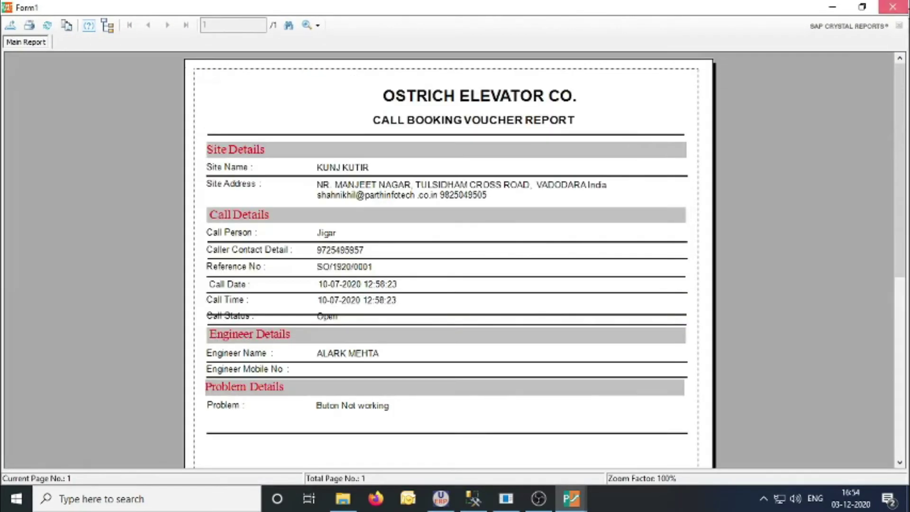
{"action": "left_click", "coordinate": [892, 7]}
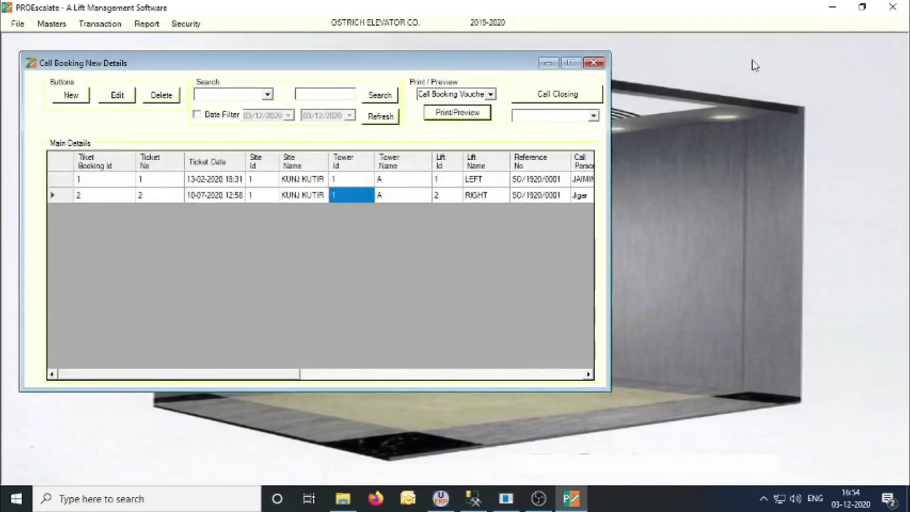
{"action": "left_click", "coordinate": [587, 96]}
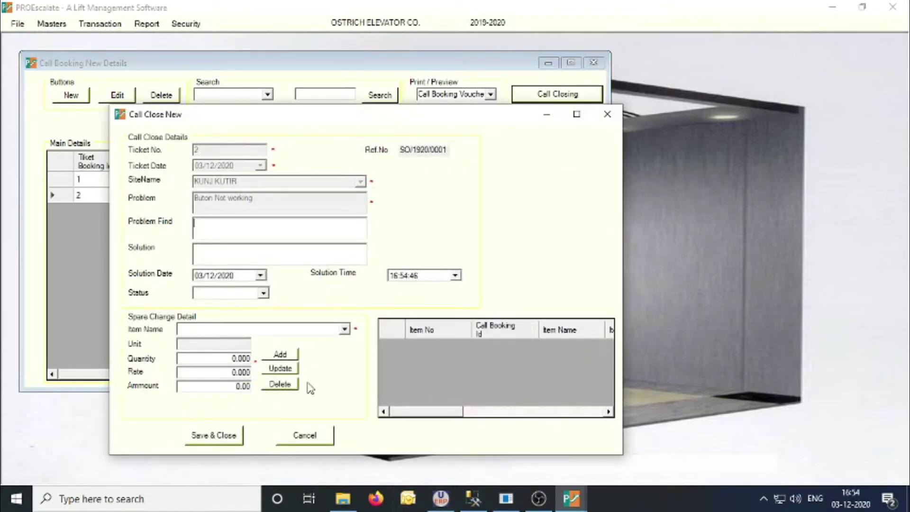
{"action": "left_click", "coordinate": [315, 438]}
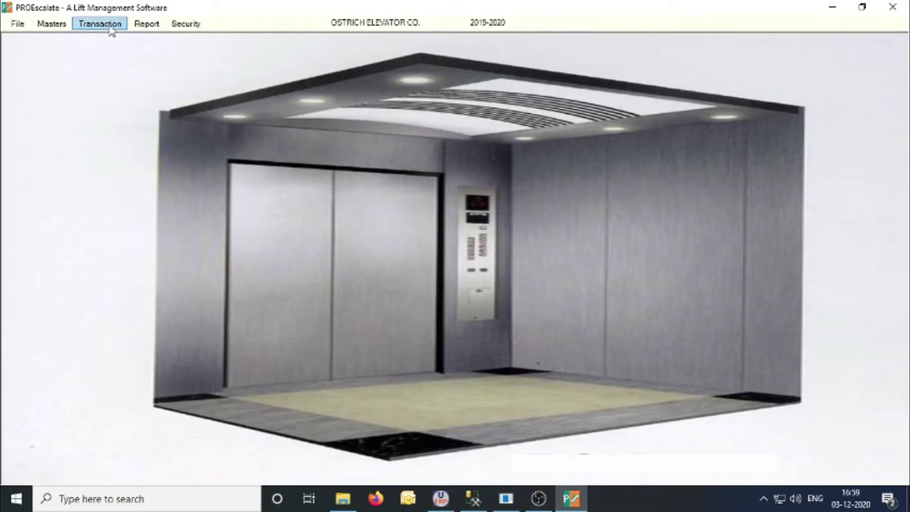
Open the inventory Purchase Order list, examine a blank new purchase order voucher and cancel it.
{"action": "left_click", "coordinate": [111, 30]}
{"action": "mouse_move", "coordinate": [155, 71]}
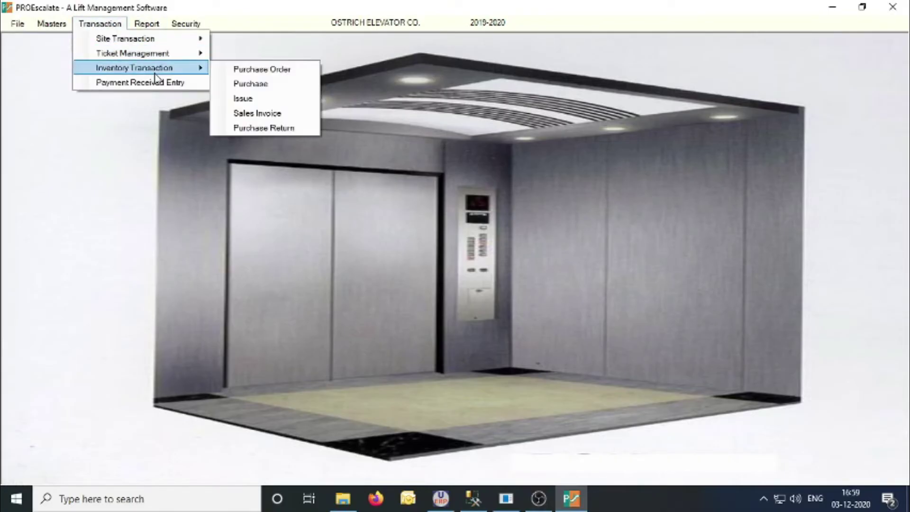
{"action": "left_click", "coordinate": [268, 72]}
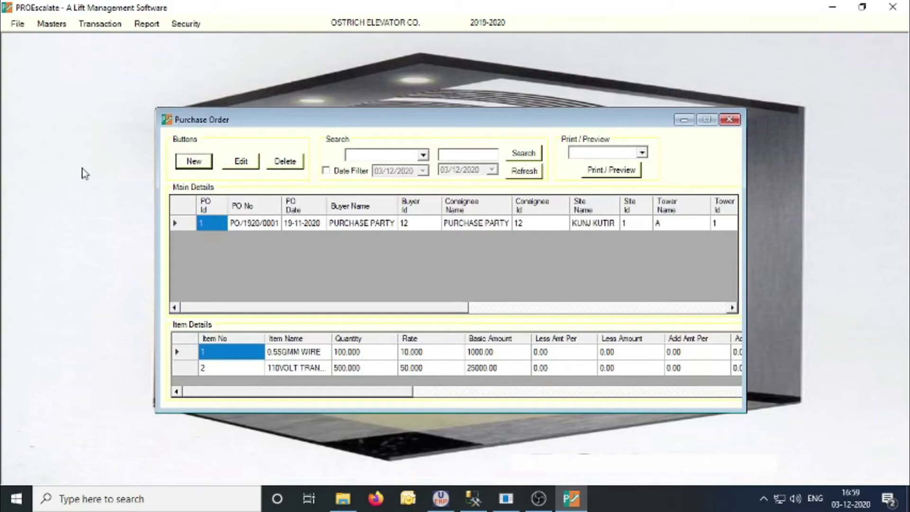
{"action": "left_click", "coordinate": [194, 161]}
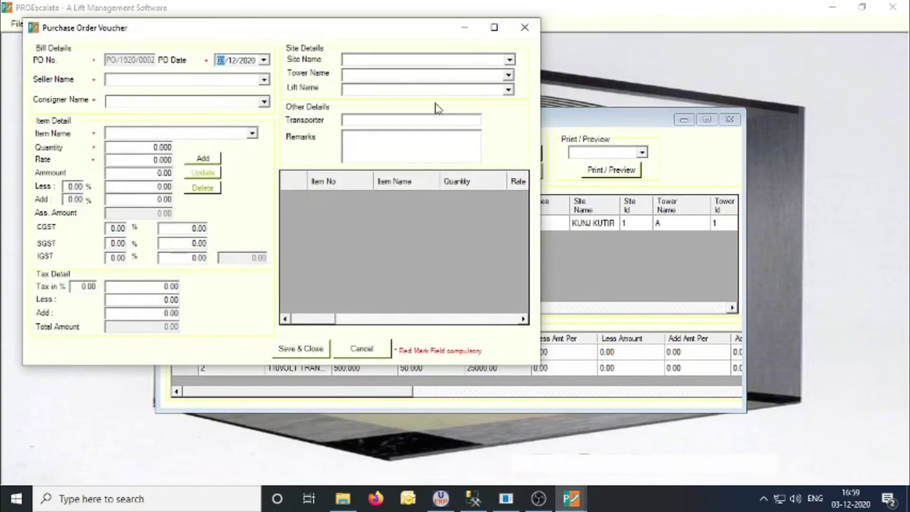
{"action": "left_click", "coordinate": [374, 353]}
Preview the Purchase Order Voucher report down to its totals and signature section, and close the report.
{"action": "left_click", "coordinate": [646, 151]}
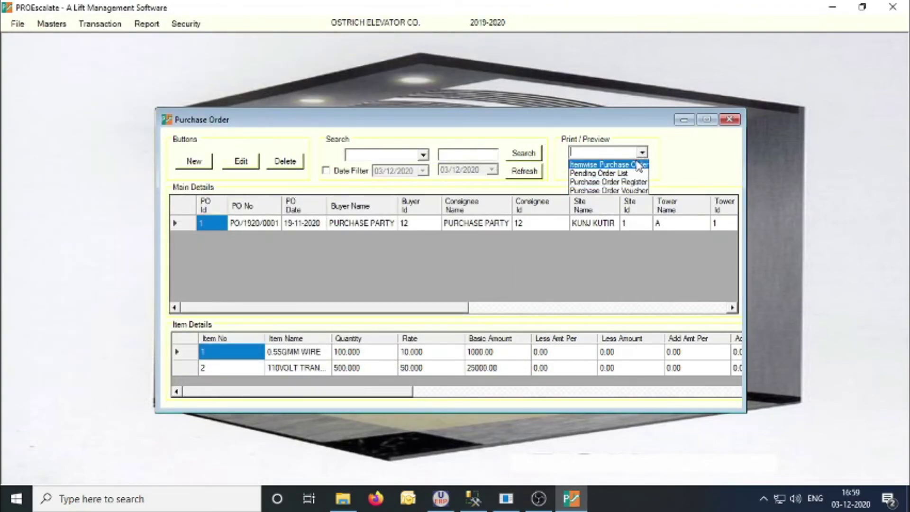
{"action": "left_click", "coordinate": [639, 190]}
{"action": "left_click", "coordinate": [611, 171]}
{"action": "scroll", "coordinate": [562, 284], "scroll_direction": "down", "scroll_amount": 5}
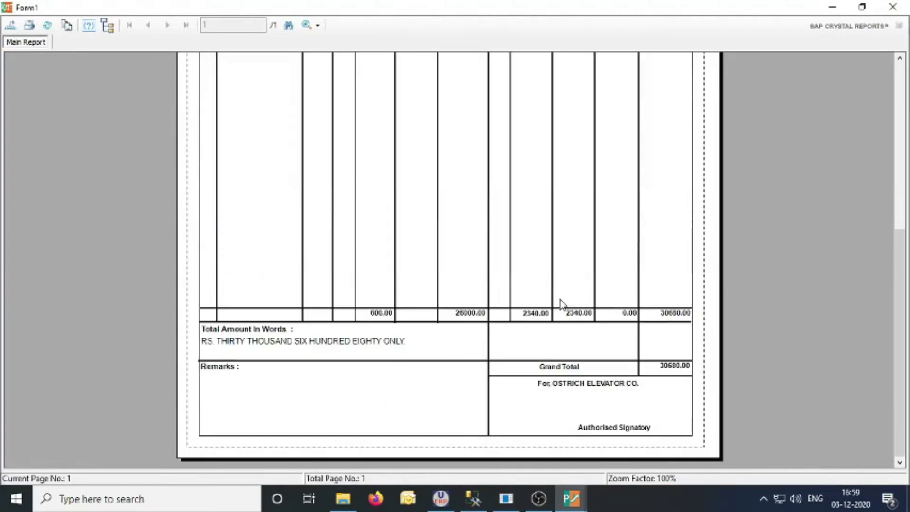
{"action": "scroll", "coordinate": [348, 353], "scroll_direction": "up", "scroll_amount": 5}
{"action": "scroll", "coordinate": [349, 351], "scroll_direction": "down", "scroll_amount": 5}
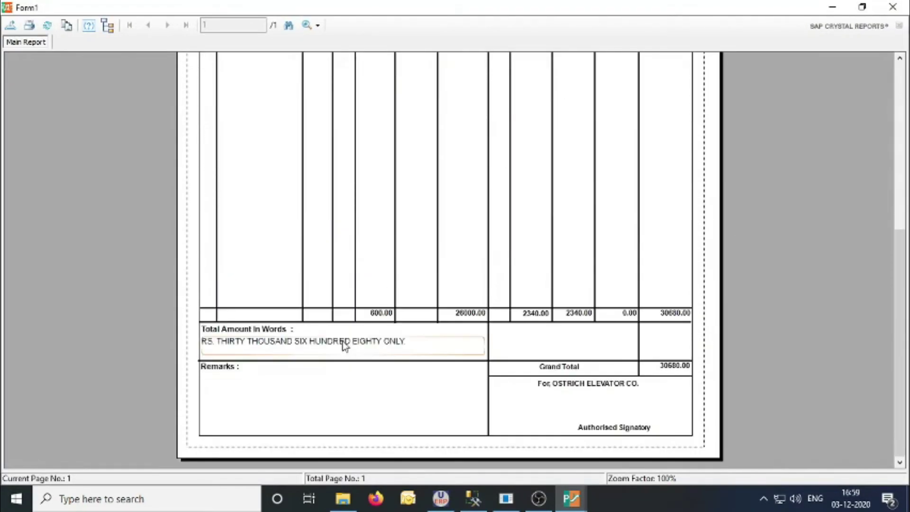
{"action": "left_click", "coordinate": [892, 7]}
Preview the Pending Order List report, and close both the report and the purchase order list.
{"action": "left_click", "coordinate": [642, 152]}
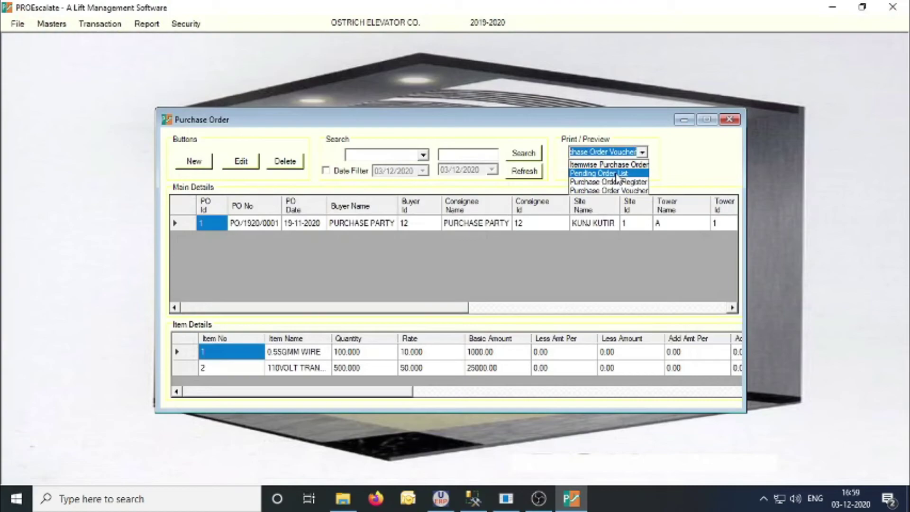
{"action": "left_click", "coordinate": [616, 174]}
{"action": "left_click", "coordinate": [586, 169]}
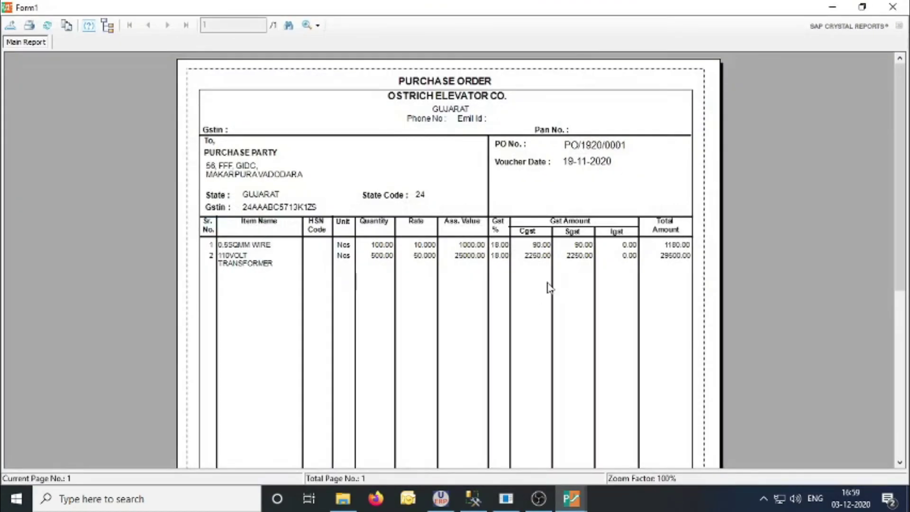
{"action": "scroll", "coordinate": [548, 288], "scroll_direction": "down", "scroll_amount": 10}
{"action": "left_click", "coordinate": [892, 7]}
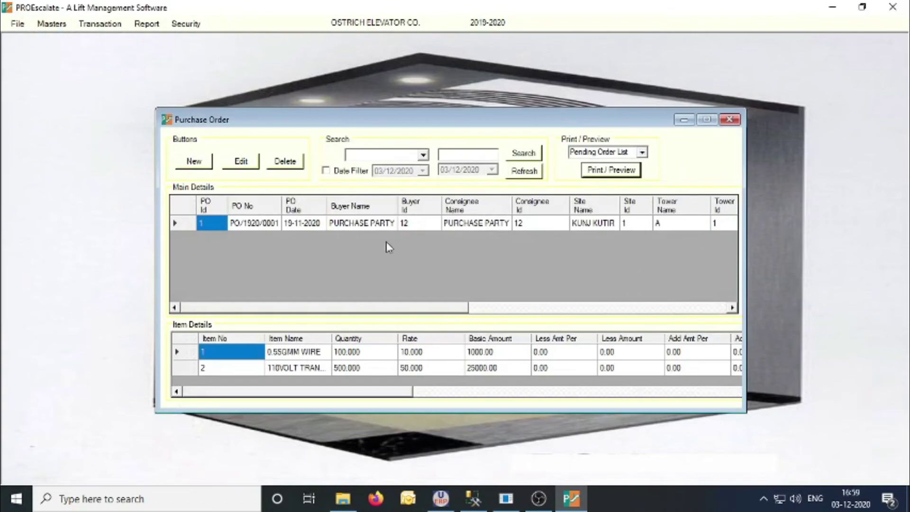
{"action": "left_click", "coordinate": [729, 119]}
Open the inventory Purchase list, examine a blank purchase voucher, cancel it, and check the list's available reports.
{"action": "left_click", "coordinate": [105, 26]}
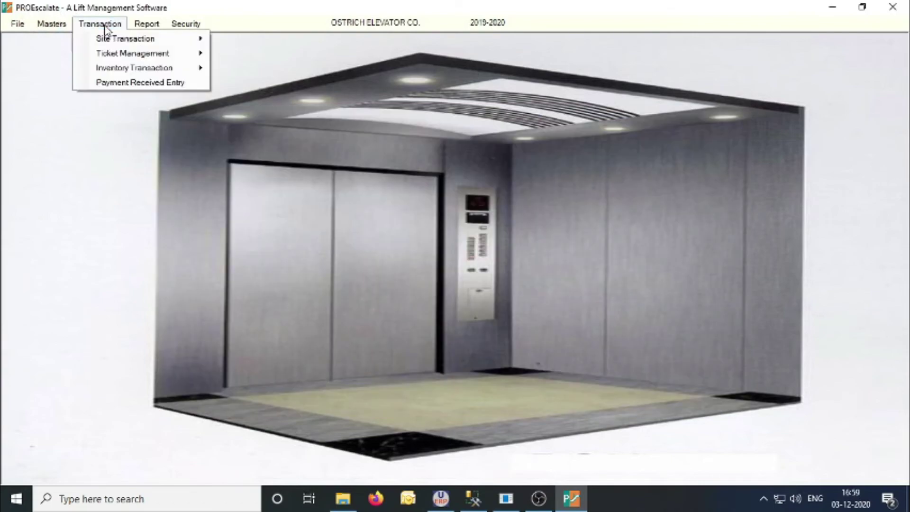
{"action": "mouse_move", "coordinate": [142, 68]}
{"action": "left_click", "coordinate": [248, 83]}
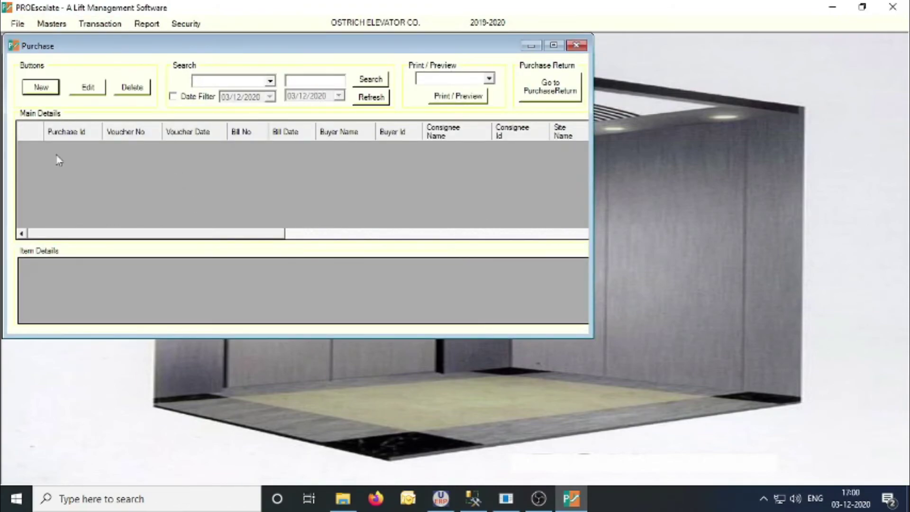
{"action": "left_click", "coordinate": [53, 88]}
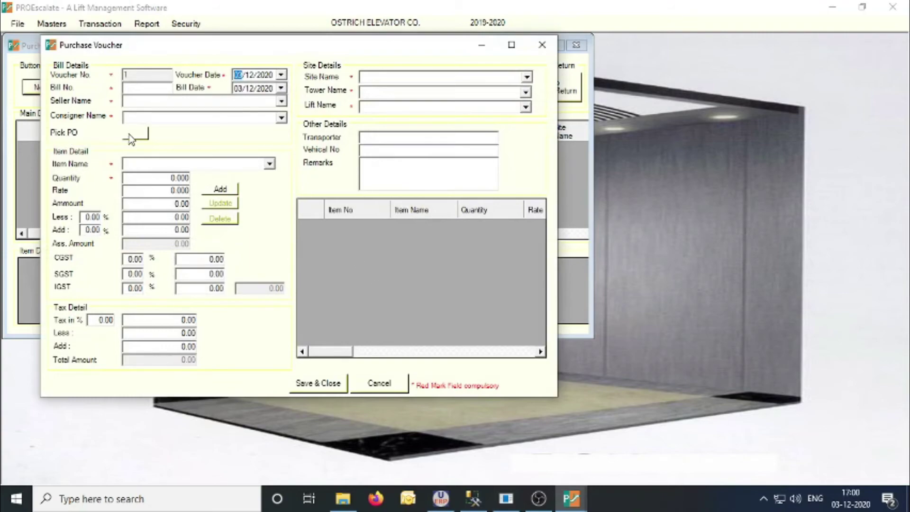
{"action": "left_click", "coordinate": [379, 384]}
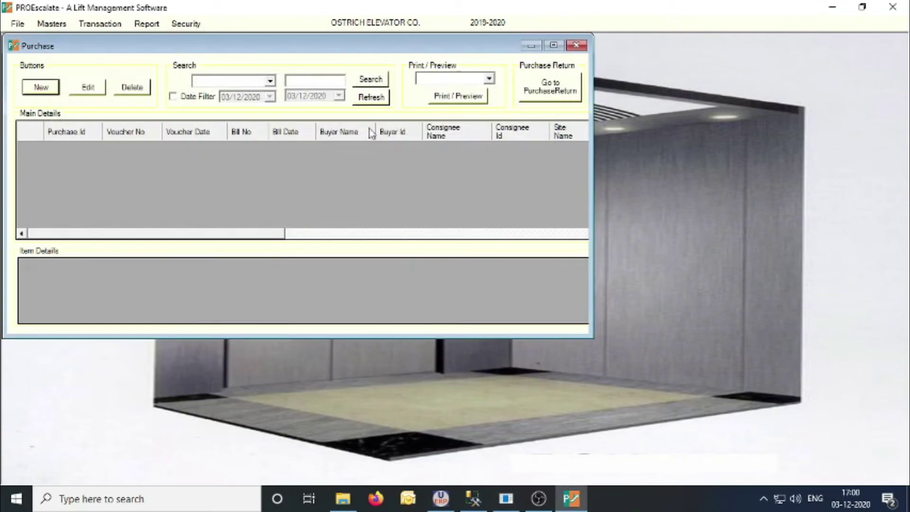
{"action": "left_click", "coordinate": [488, 79]}
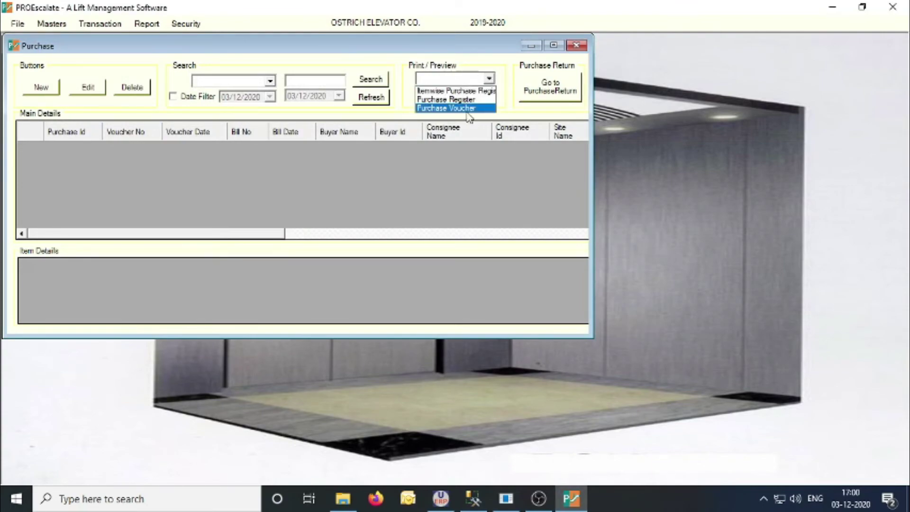
{"action": "left_click", "coordinate": [507, 110]}
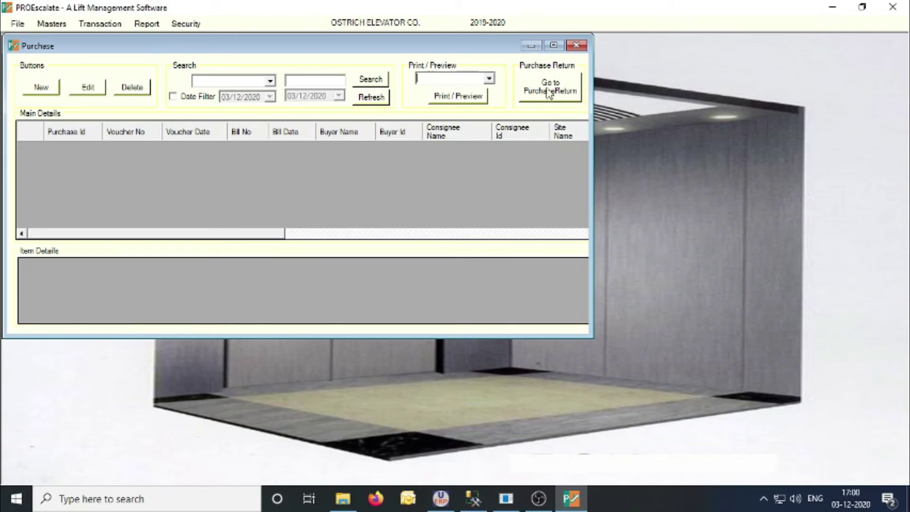
Check which inventory transactions are available and close the purchase list.
{"action": "left_click", "coordinate": [102, 24]}
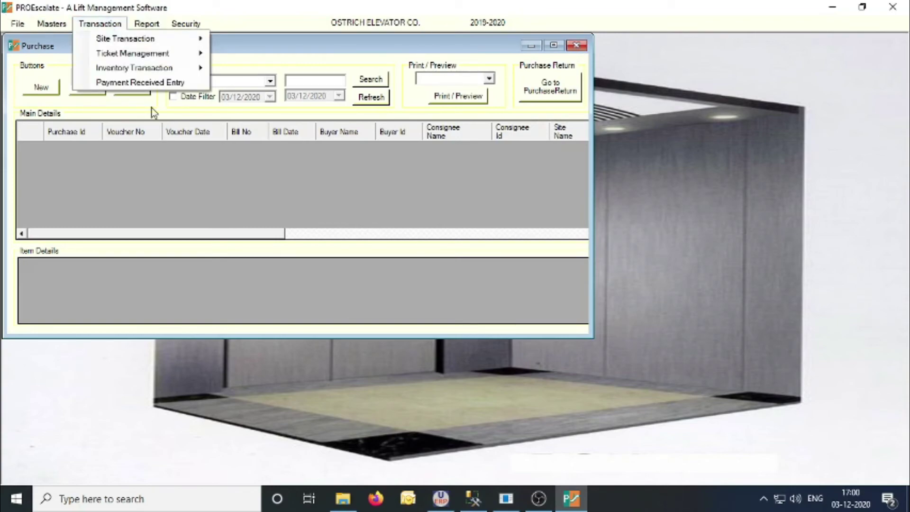
{"action": "mouse_move", "coordinate": [159, 70]}
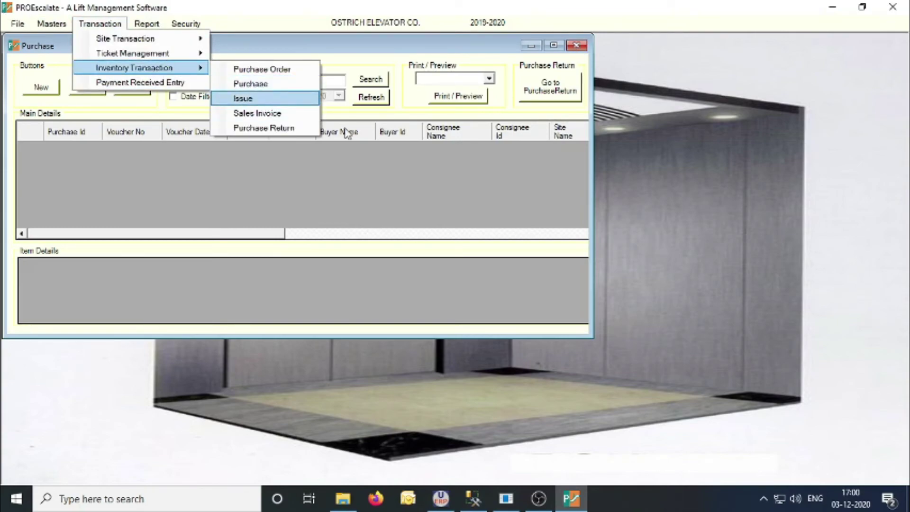
{"action": "left_click", "coordinate": [577, 46]}
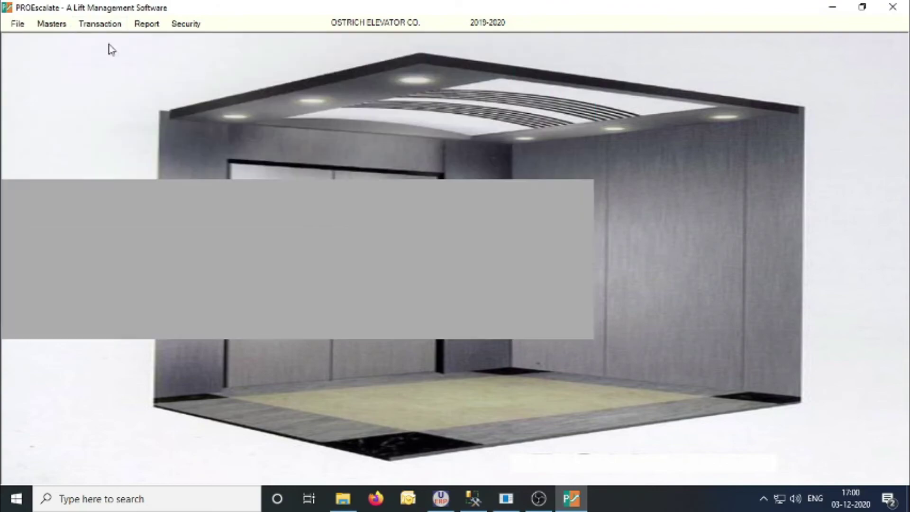
Open the inventory Issue list, examine a blank issue voucher, cancel it and close the list.
{"action": "left_click", "coordinate": [100, 23]}
{"action": "mouse_move", "coordinate": [136, 71]}
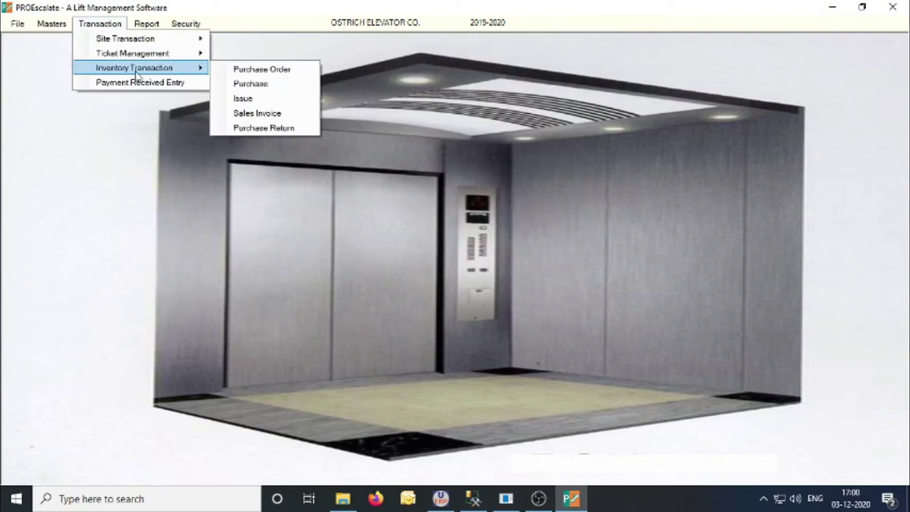
{"action": "left_click", "coordinate": [243, 99]}
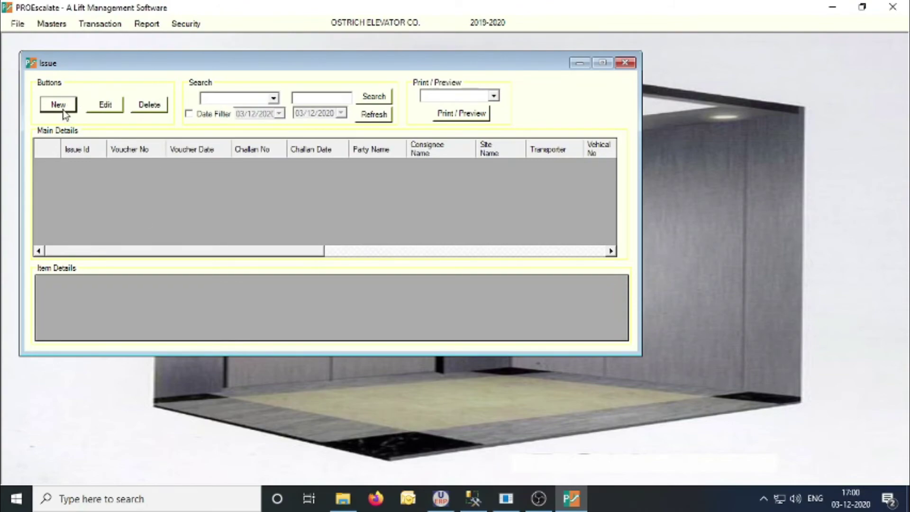
{"action": "left_click", "coordinate": [58, 105]}
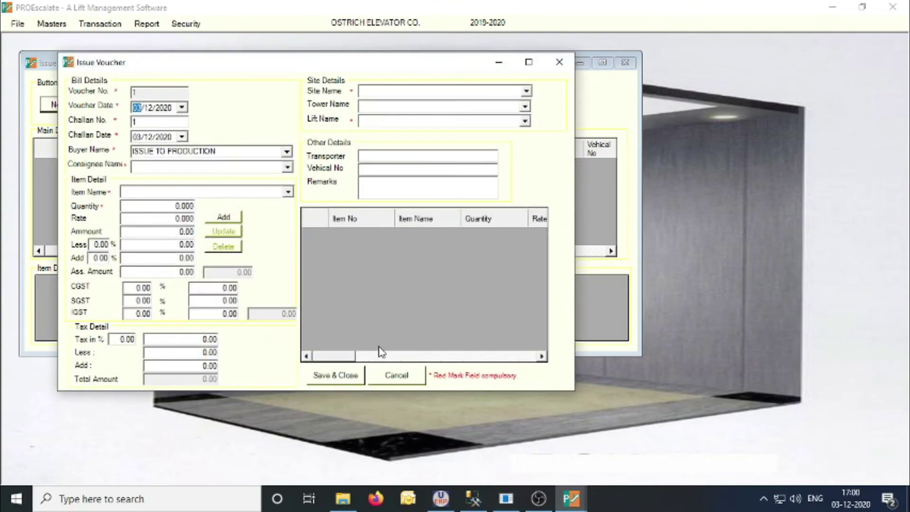
{"action": "left_click", "coordinate": [396, 375]}
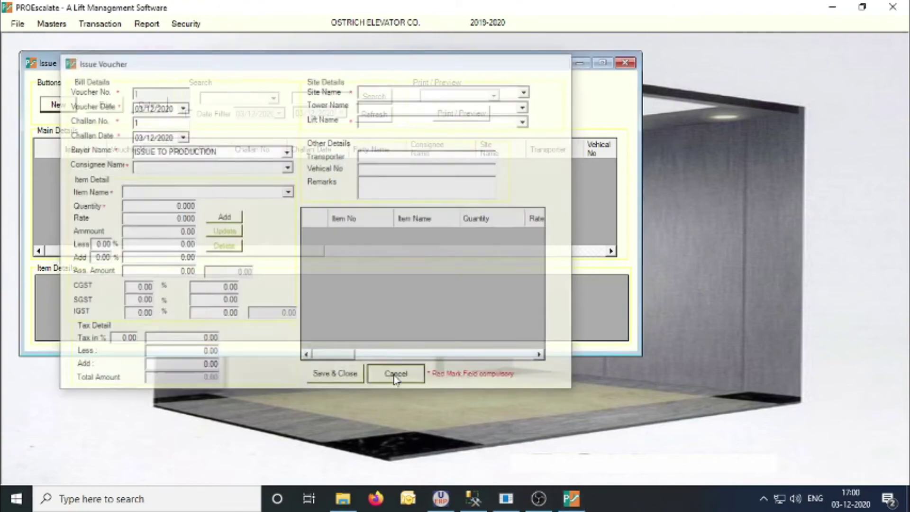
{"action": "left_click", "coordinate": [626, 63]}
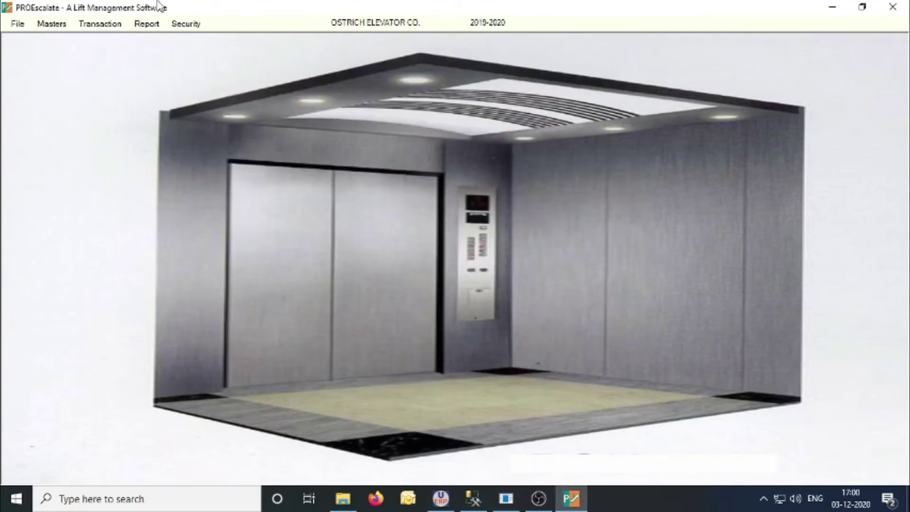
Open the Sales Invoice list, check its available reports, examine a blank sales voucher, cancel it and close the list.
{"action": "left_click", "coordinate": [85, 25]}
{"action": "mouse_move", "coordinate": [161, 68]}
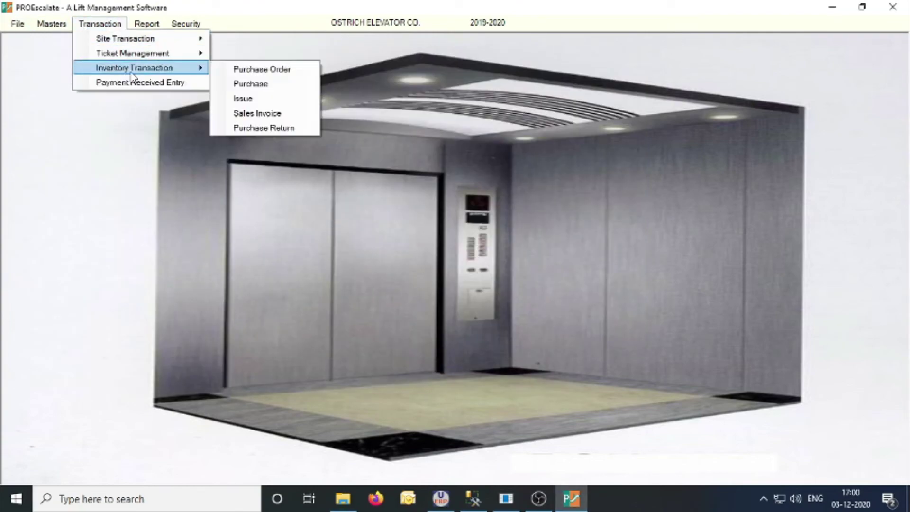
{"action": "left_click", "coordinate": [270, 113]}
{"action": "left_click", "coordinate": [513, 115]}
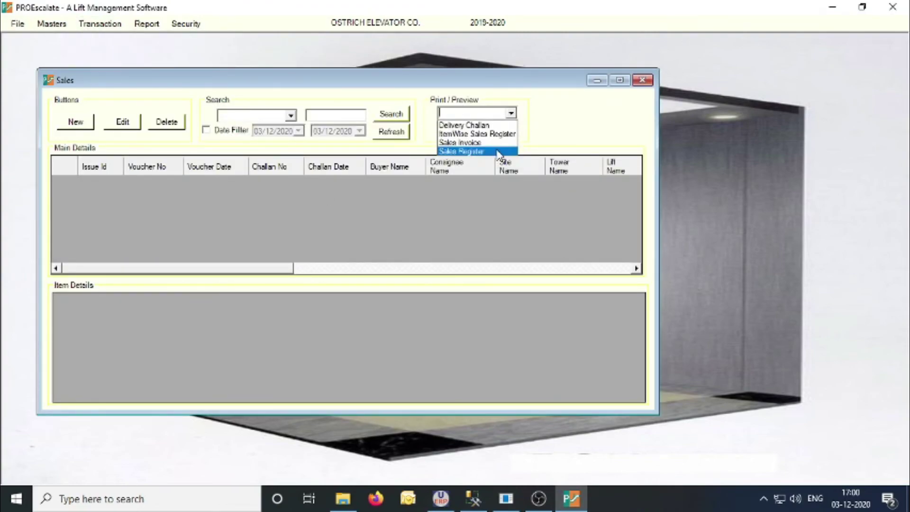
{"action": "left_click", "coordinate": [573, 138]}
{"action": "left_click", "coordinate": [90, 124]}
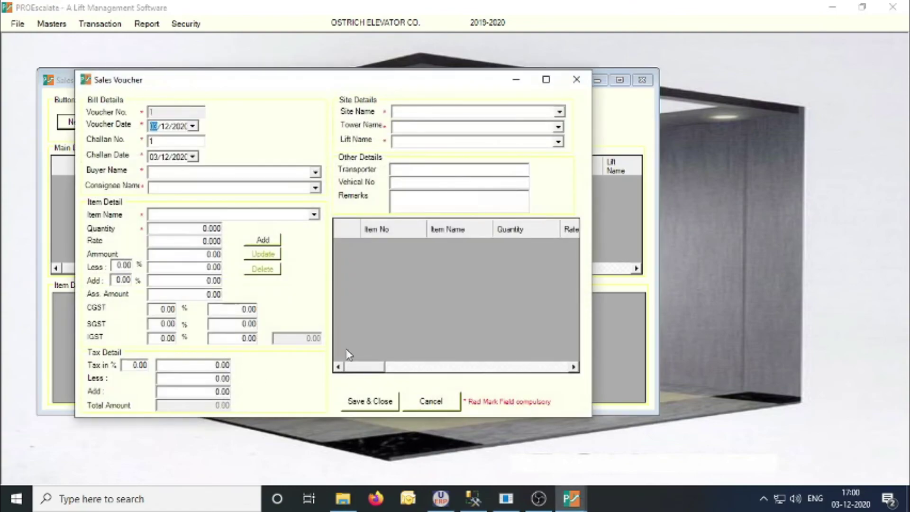
{"action": "left_click", "coordinate": [435, 401]}
{"action": "left_click", "coordinate": [641, 80]}
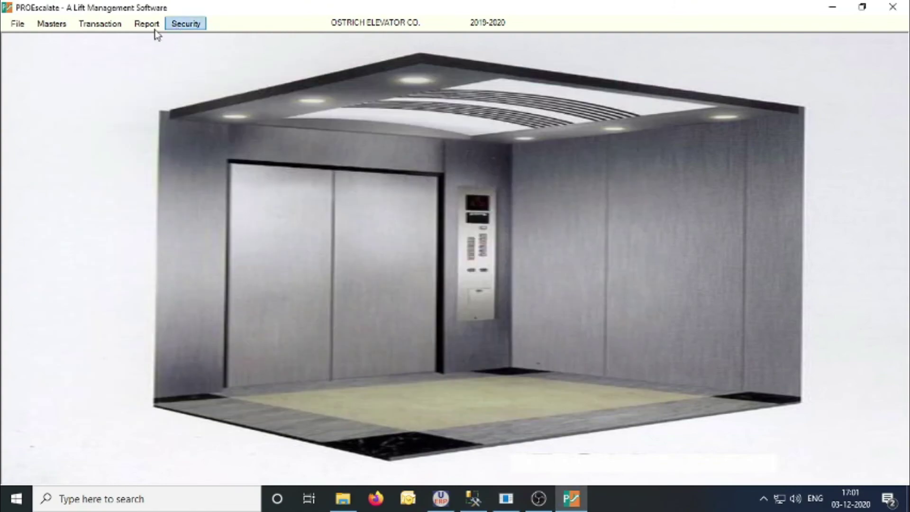
Reopen the Sales Invoice list, review its print report options again and close the list.
{"action": "left_click", "coordinate": [101, 24]}
{"action": "mouse_move", "coordinate": [142, 68]}
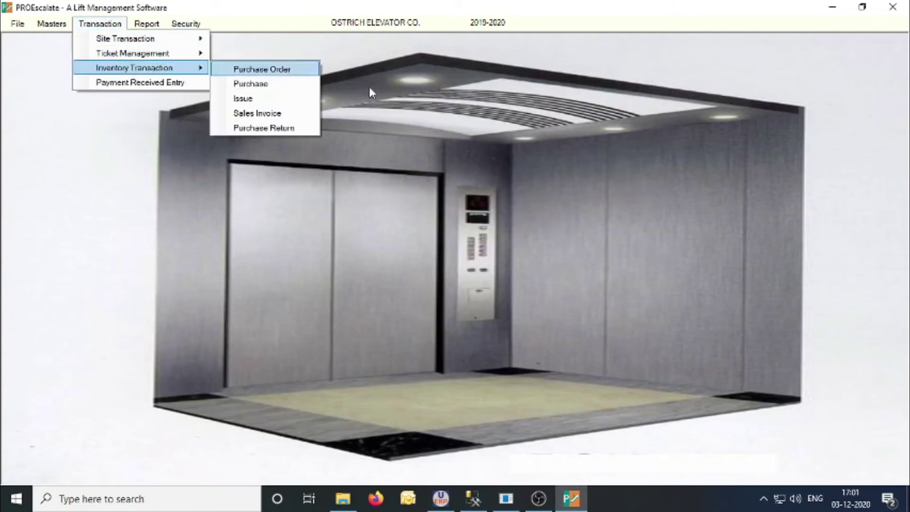
{"action": "left_click", "coordinate": [285, 115]}
{"action": "left_click", "coordinate": [528, 130]}
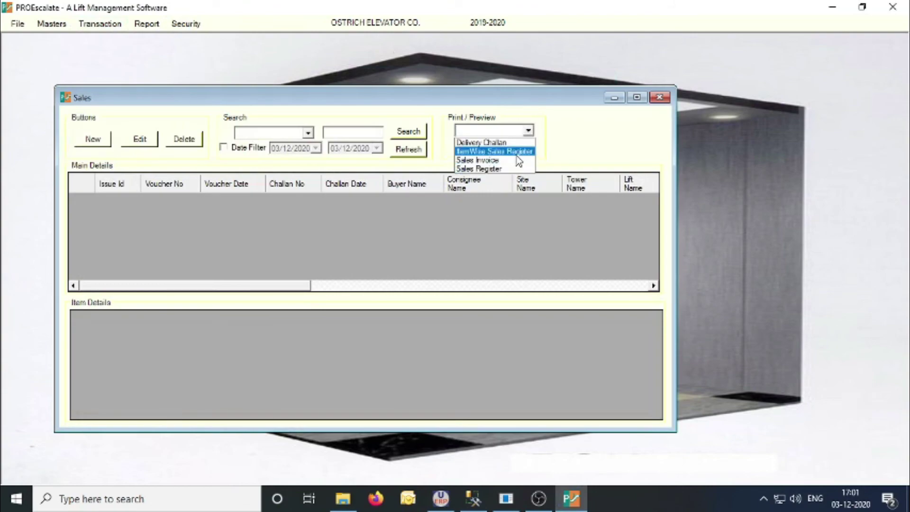
{"action": "left_click", "coordinate": [570, 153]}
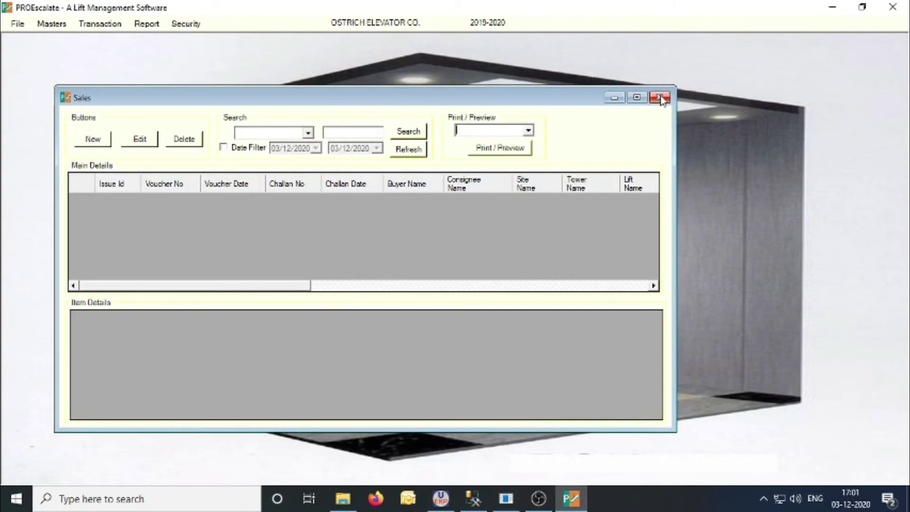
{"action": "left_click", "coordinate": [659, 97]}
Look through the available inventory transactions, the master, AMC and other reports, the security functions, and the log-out and exit options.
{"action": "left_click", "coordinate": [94, 25]}
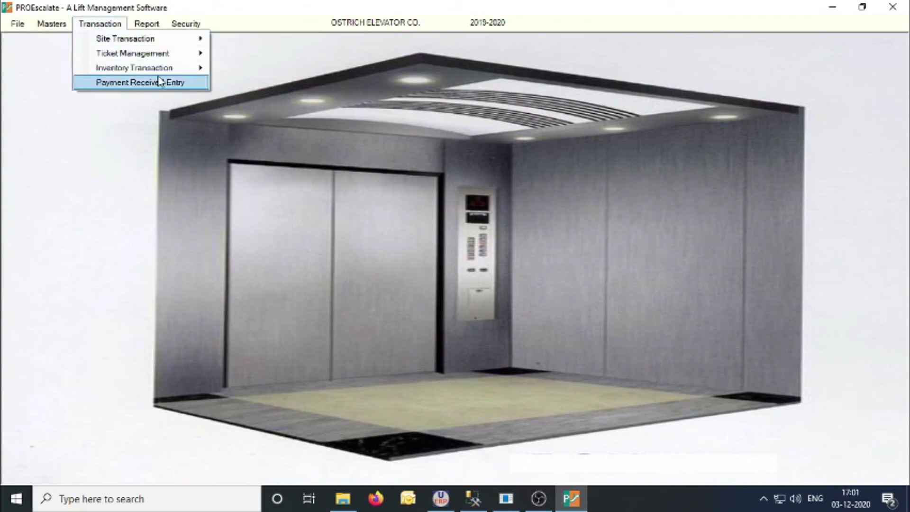
{"action": "mouse_move", "coordinate": [157, 75]}
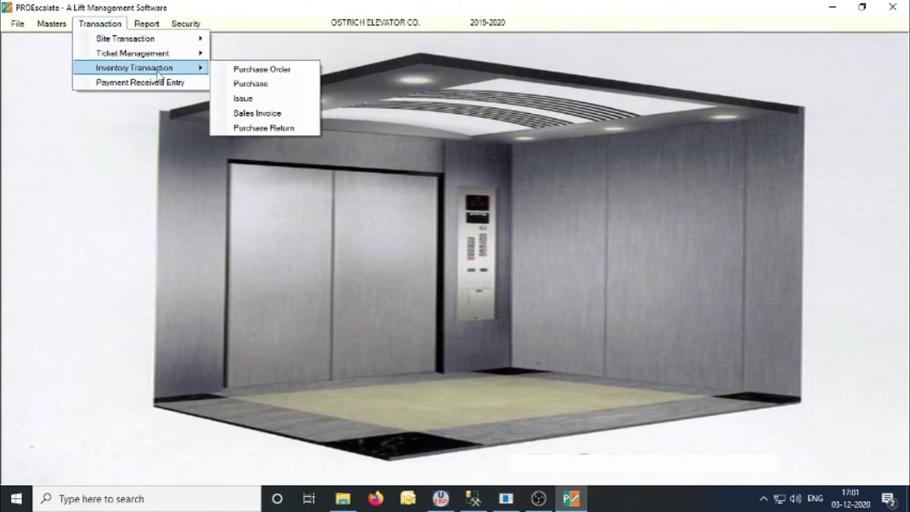
{"action": "left_click", "coordinate": [147, 26]}
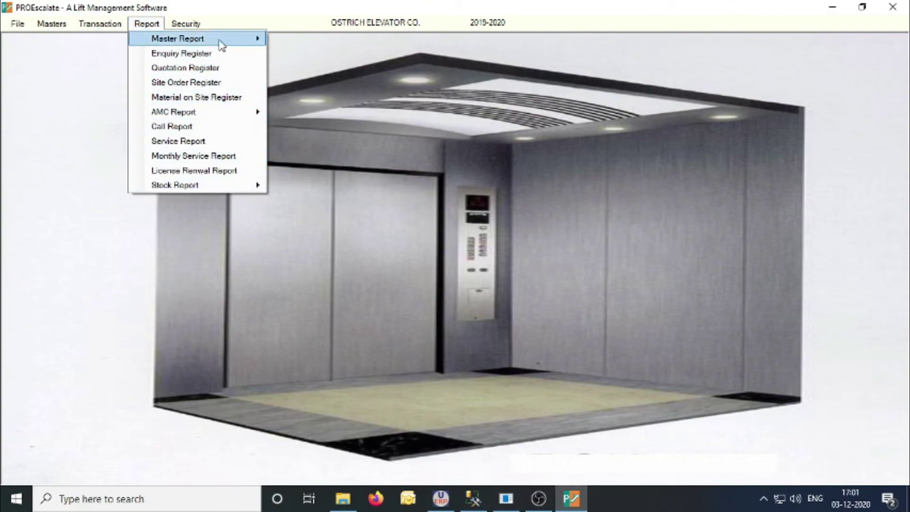
{"action": "mouse_move", "coordinate": [221, 46]}
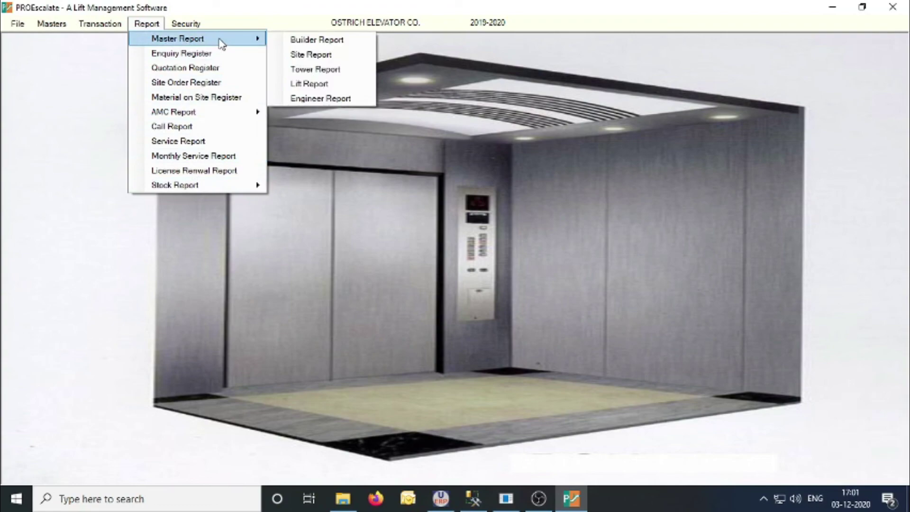
{"action": "mouse_move", "coordinate": [182, 190]}
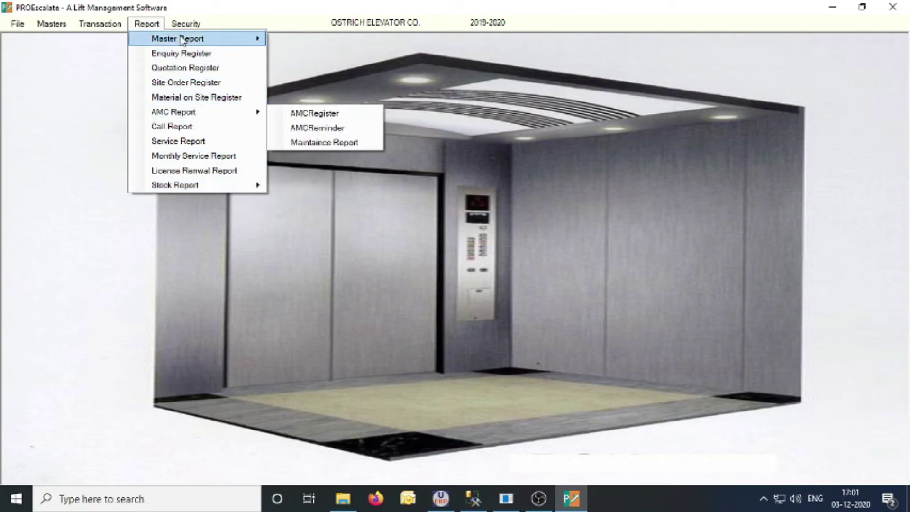
{"action": "mouse_move", "coordinate": [172, 27]}
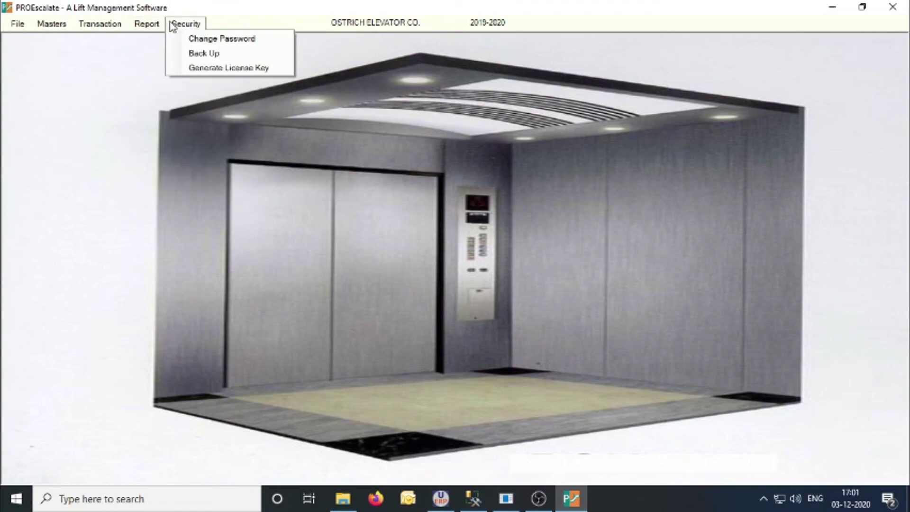
{"action": "mouse_move", "coordinate": [136, 29]}
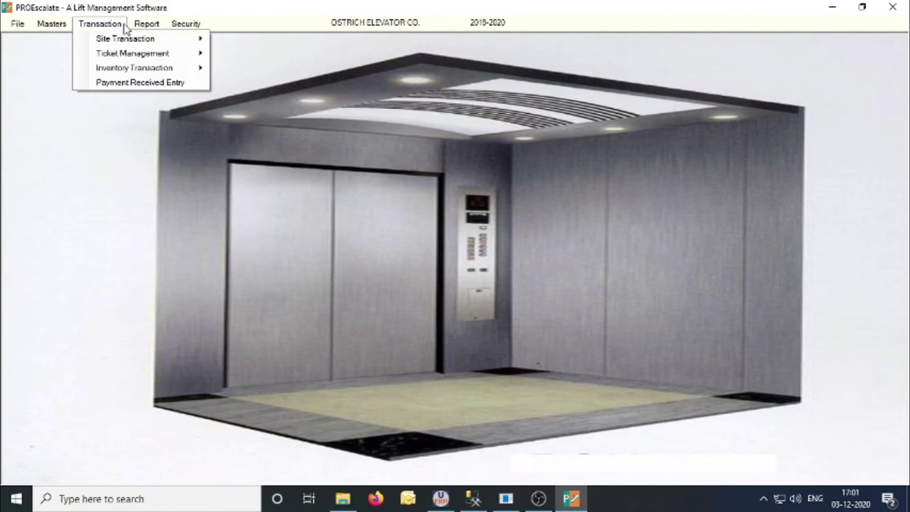
{"action": "mouse_move", "coordinate": [17, 25]}
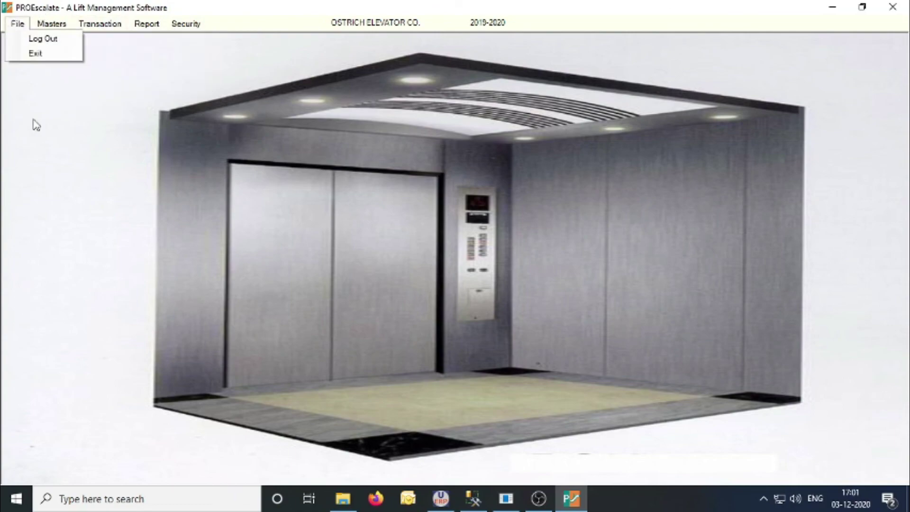
{"action": "left_click", "coordinate": [177, 124]}
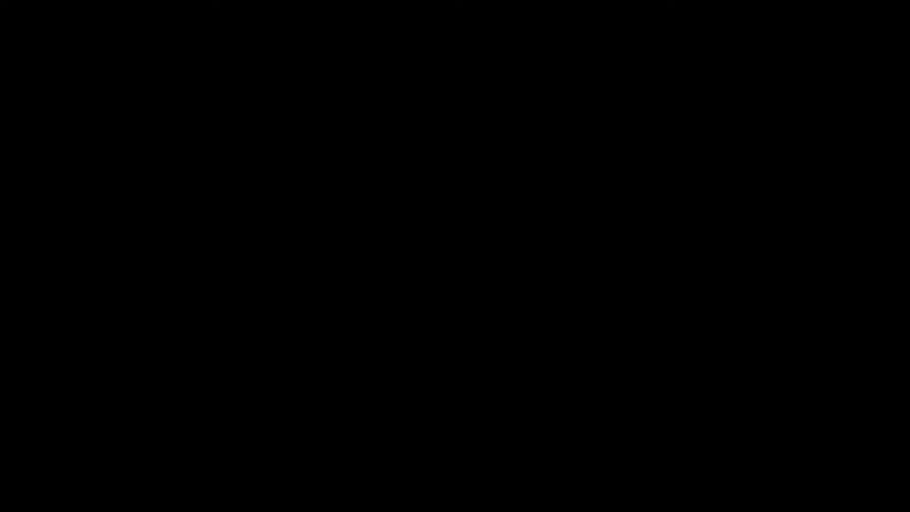